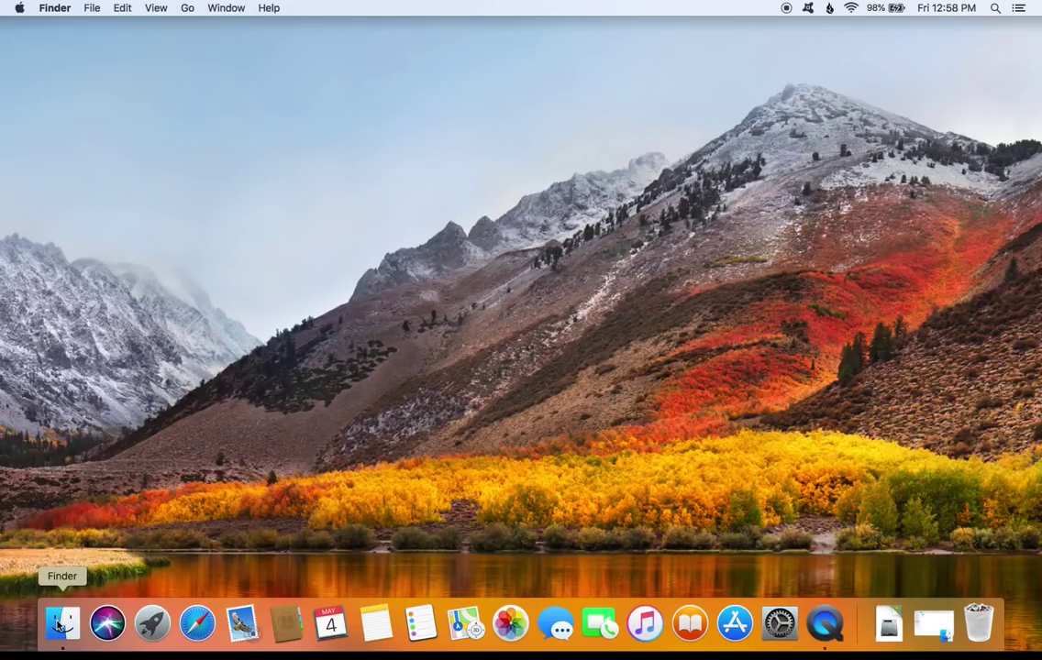
- Open Disk Utility from the Utilities folder in Finder
{"action": "left_click", "coordinate": [59, 626]}
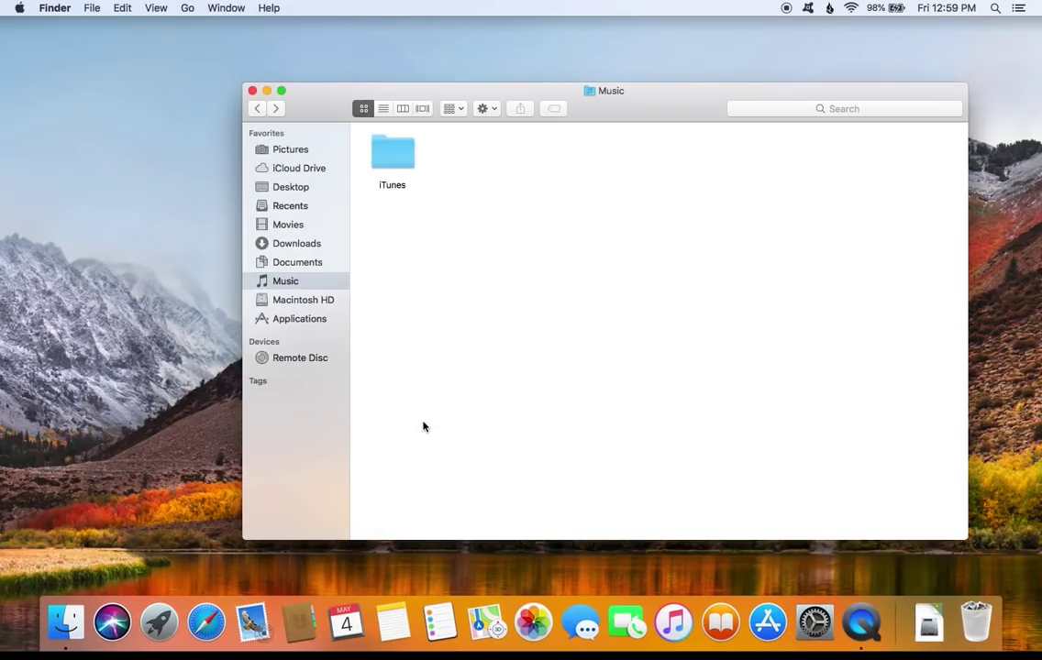
{"action": "left_click", "coordinate": [187, 9]}
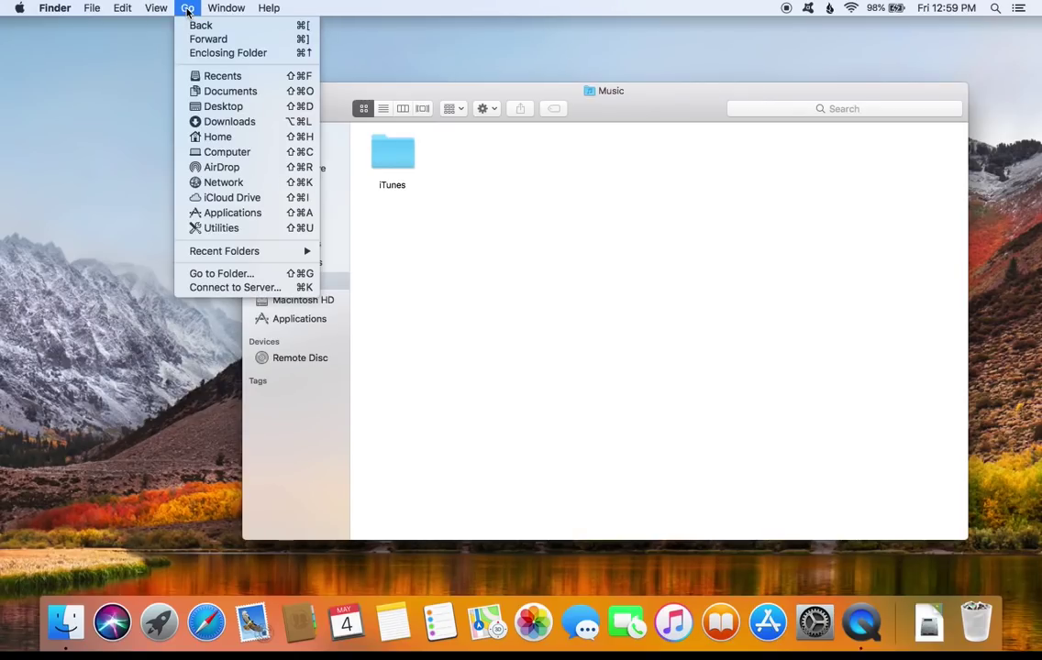
{"action": "left_click", "coordinate": [229, 233]}
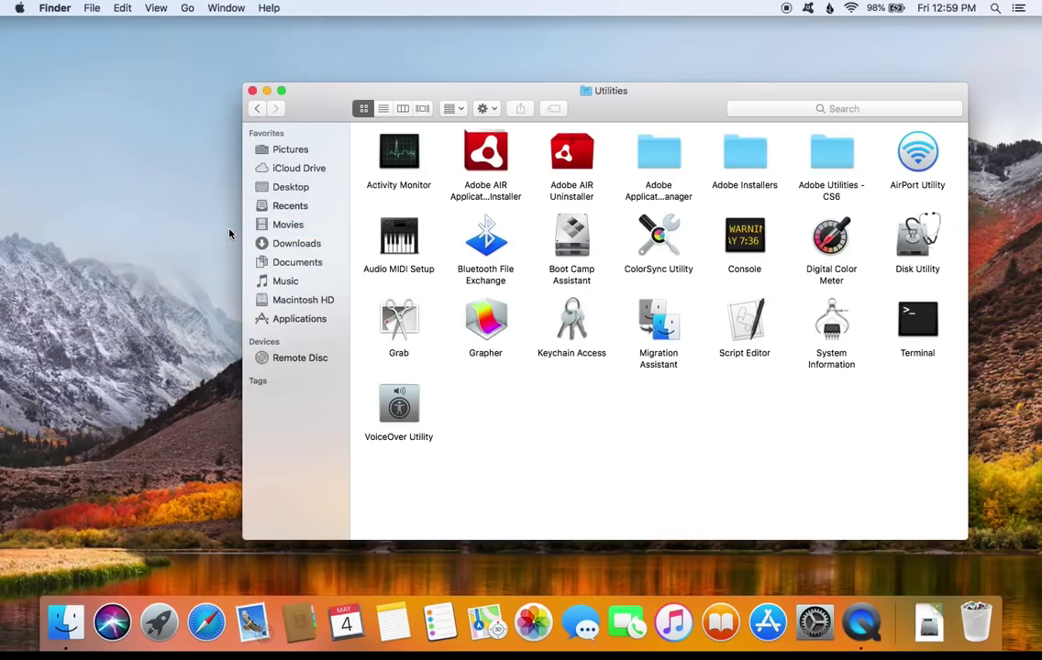
{"action": "double_click", "coordinate": [917, 236]}
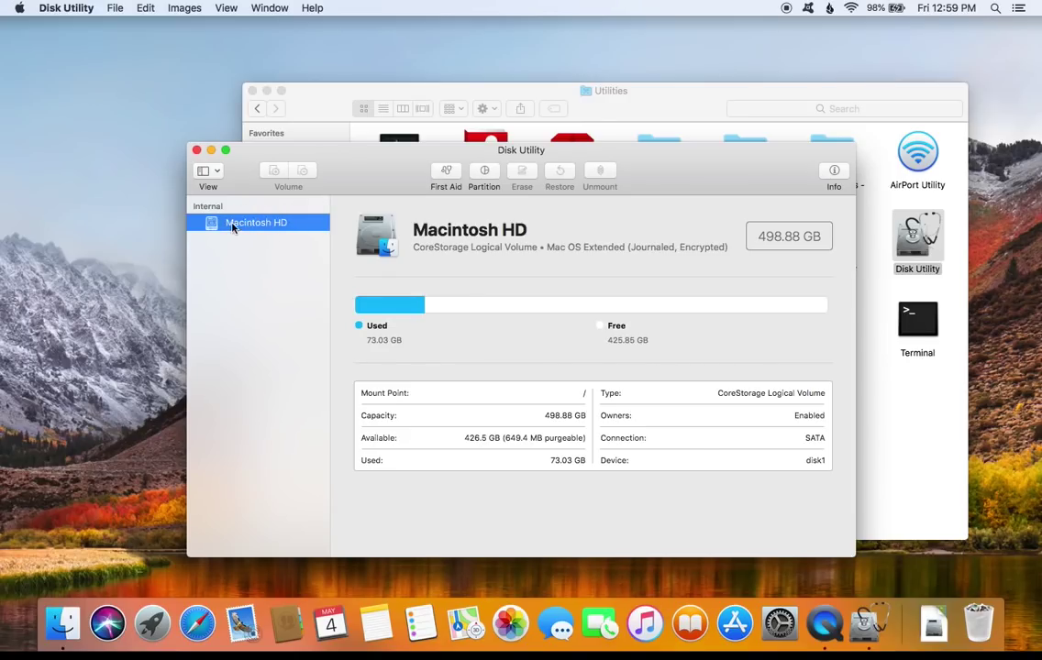
- Run First Aid on the Macintosh HD volume, accepting the temporary boot volume lock, and dismiss the completed check
{"action": "left_click", "coordinate": [446, 176]}
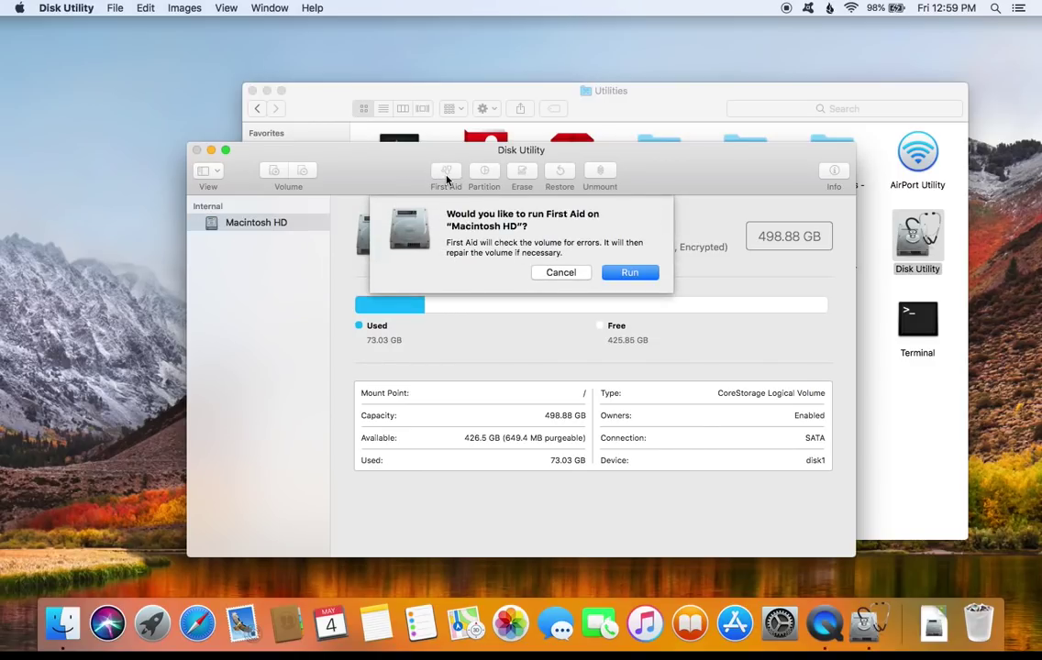
{"action": "left_click", "coordinate": [629, 272]}
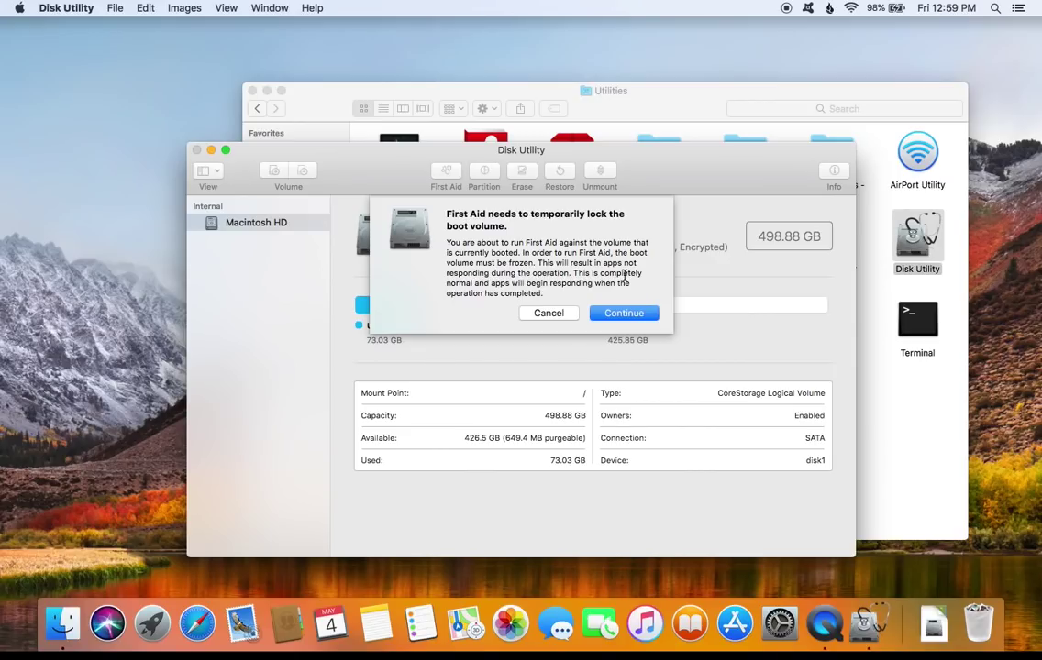
{"action": "left_click", "coordinate": [621, 314]}
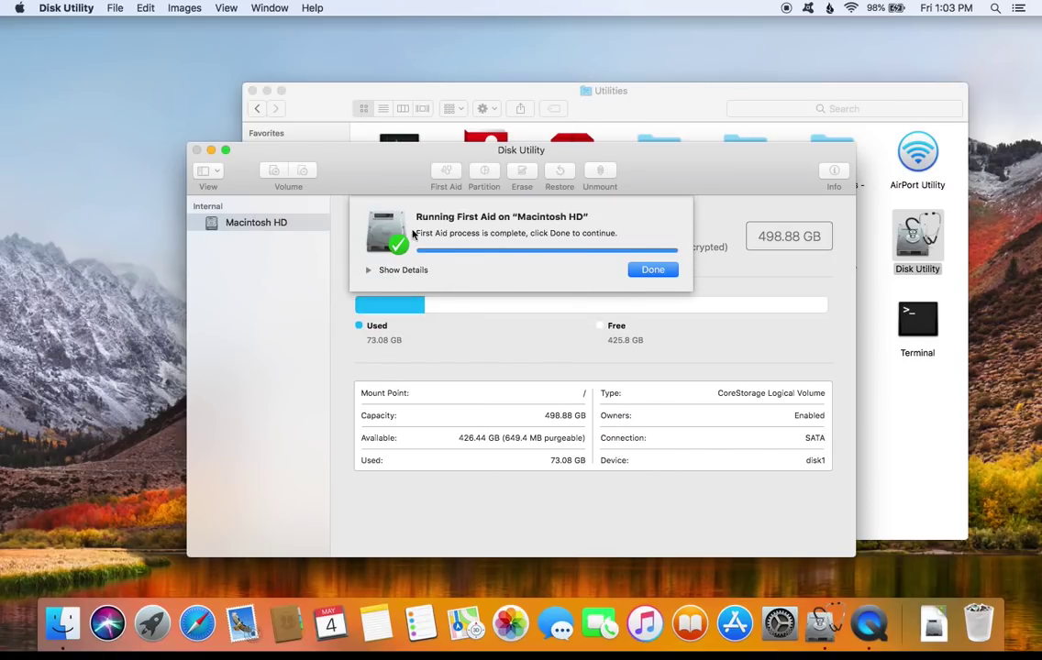
{"action": "left_click", "coordinate": [652, 270]}
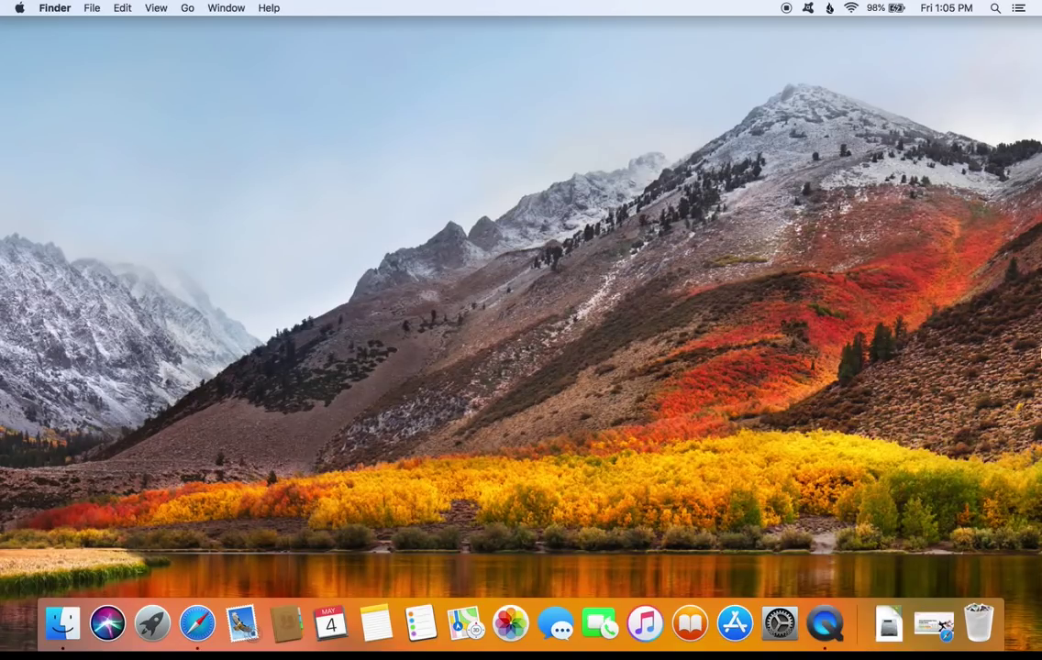
- Download the free Malwarebytes for Mac package in Safari and launch its installer, allowing the compatibility check to run
{"action": "left_click", "coordinate": [928, 623]}
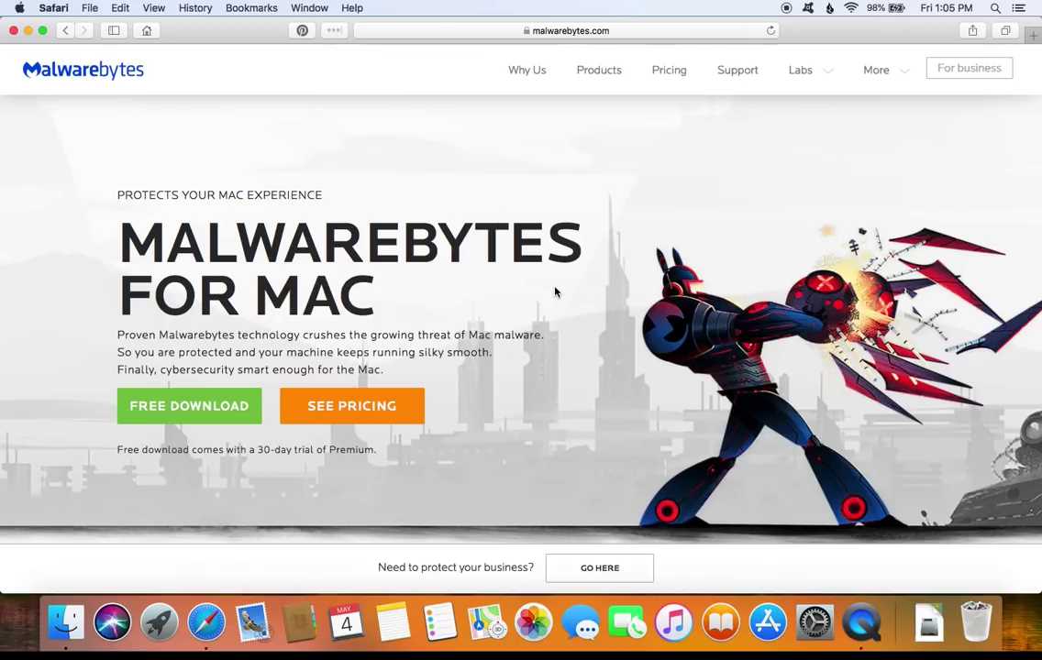
{"action": "left_click", "coordinate": [155, 412]}
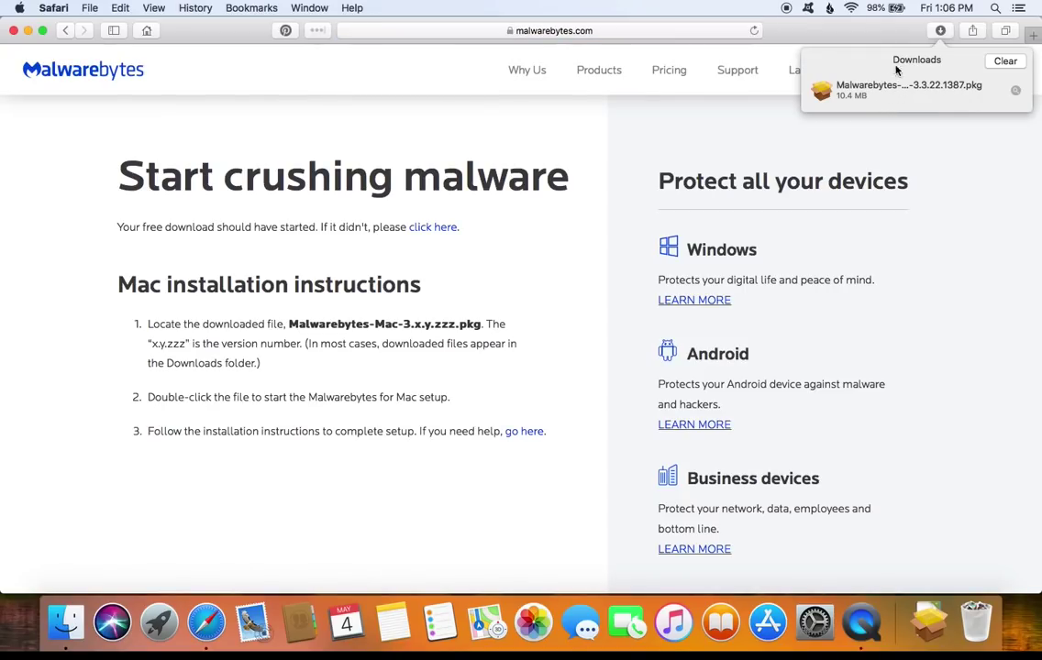
{"action": "double_click", "coordinate": [872, 95]}
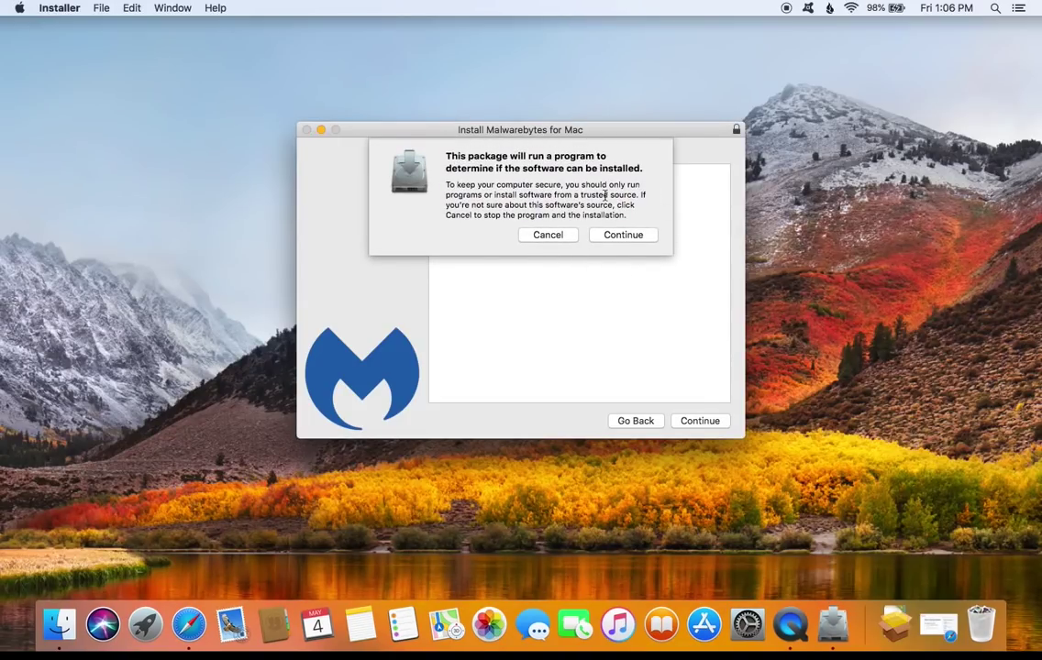
{"action": "left_click", "coordinate": [627, 234]}
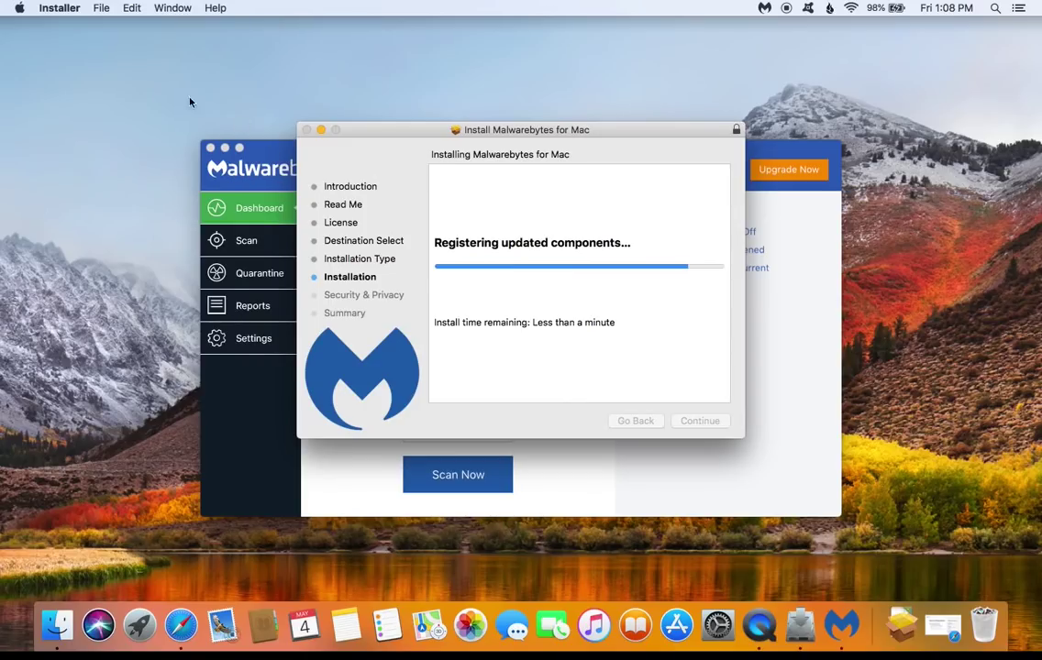
- Allow the blocked system software from Malwarebytes Corporation in Security & Privacy, and move the finished installer to the Trash
{"action": "left_click", "coordinate": [20, 11]}
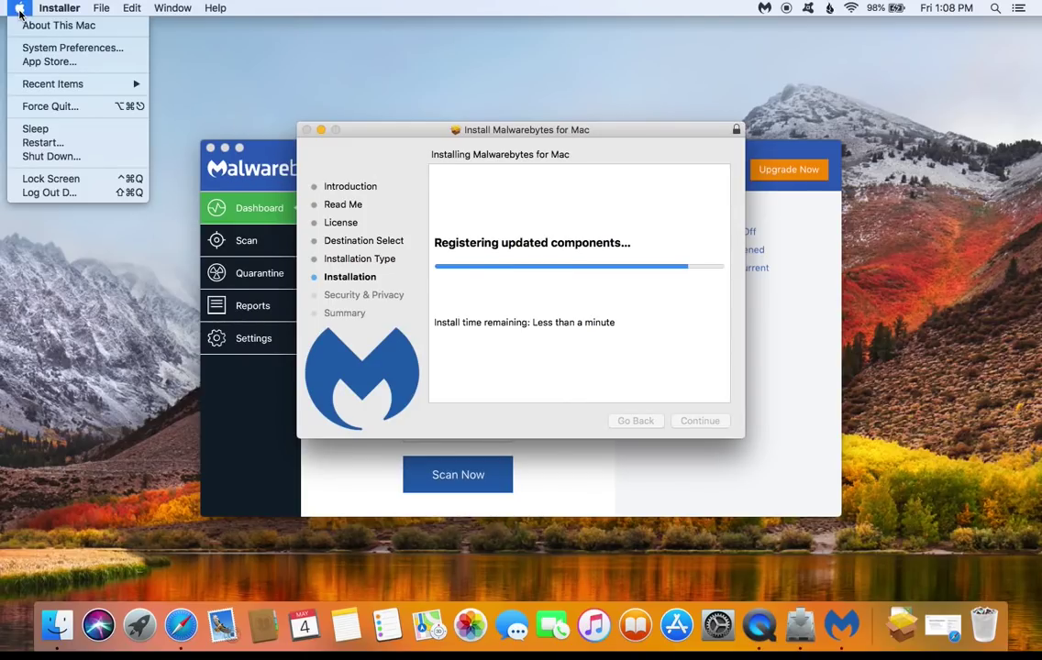
{"action": "left_click", "coordinate": [65, 46]}
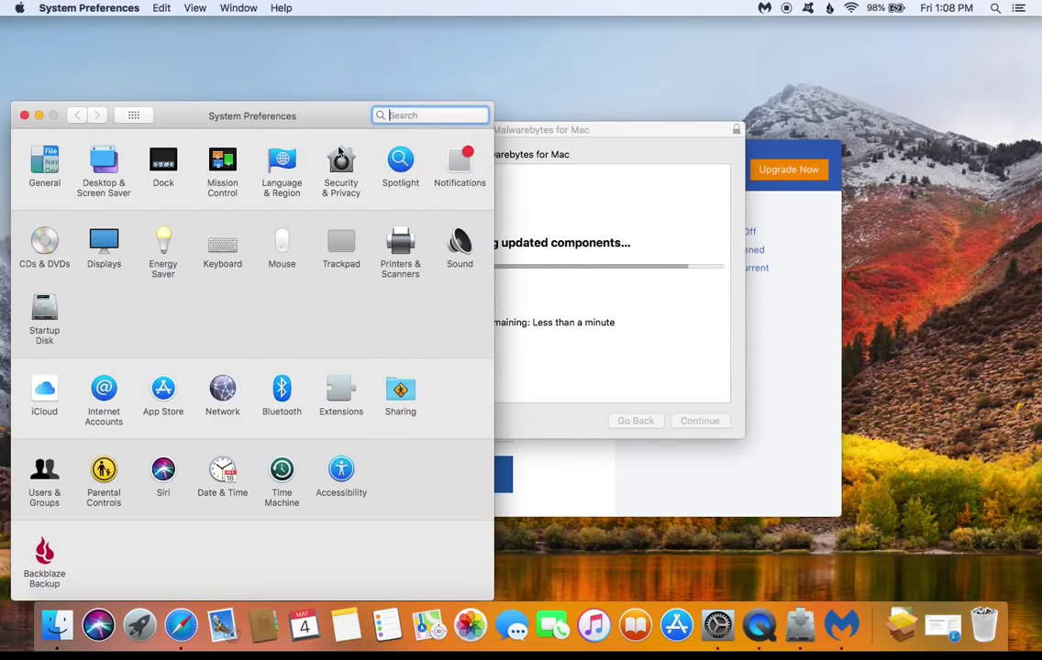
{"action": "left_click", "coordinate": [340, 183]}
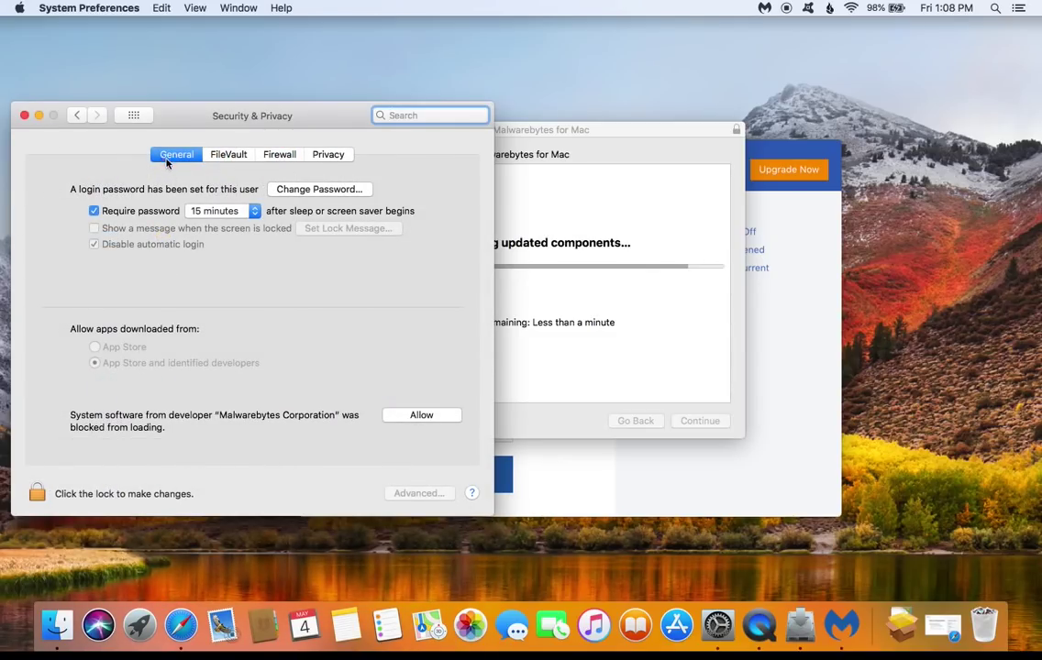
{"action": "left_click", "coordinate": [418, 417]}
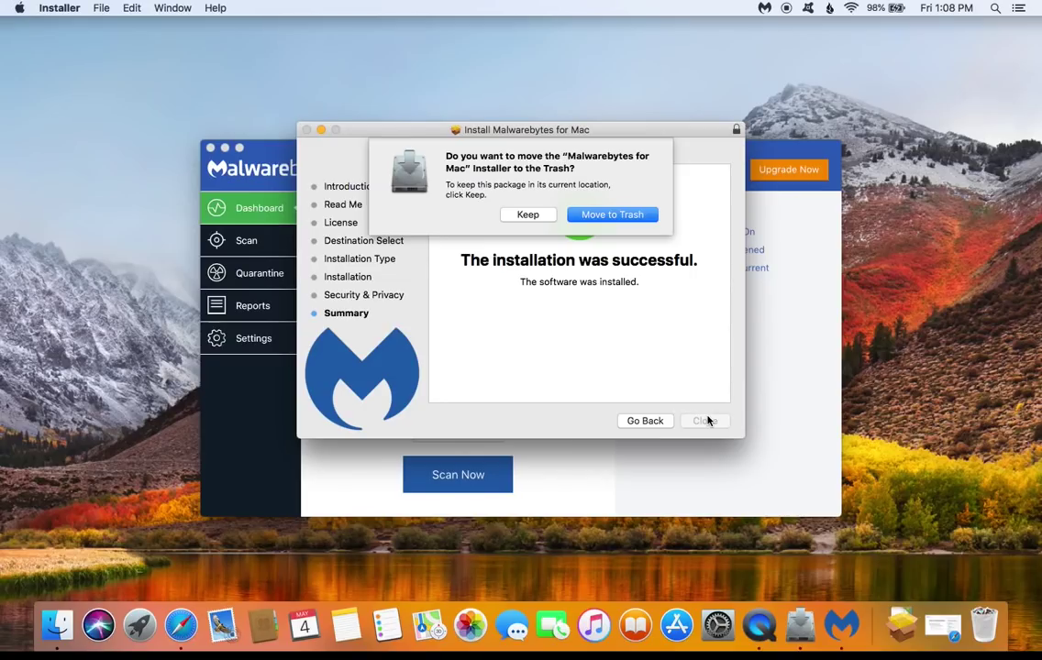
{"action": "left_click", "coordinate": [620, 216]}
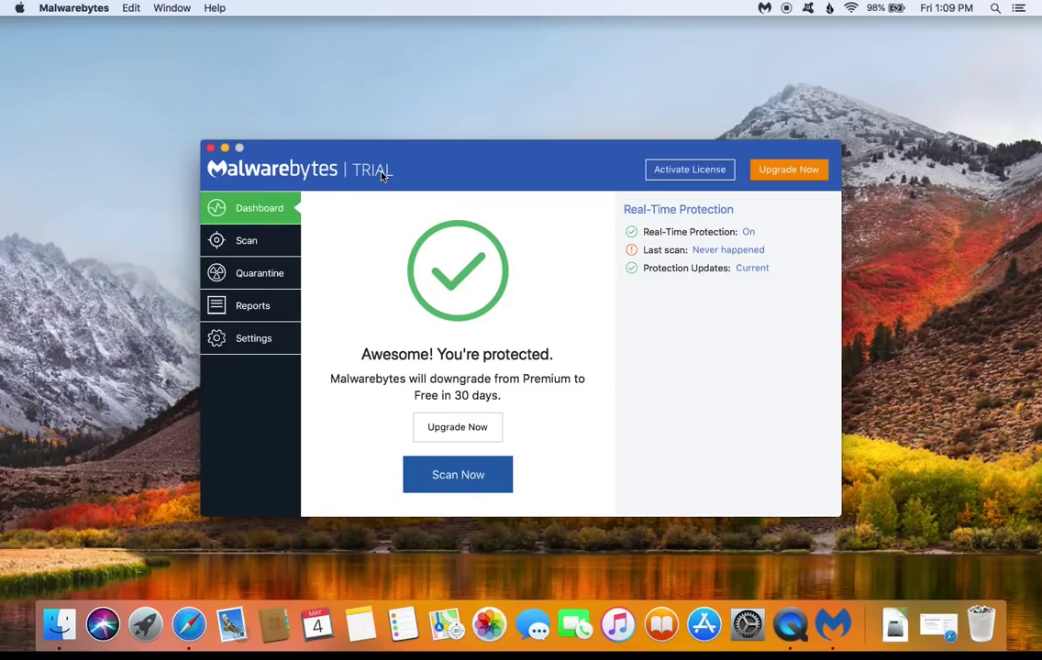
- Deactivate the Malwarebytes Premium trial in the account preferences
{"action": "left_click", "coordinate": [243, 341]}
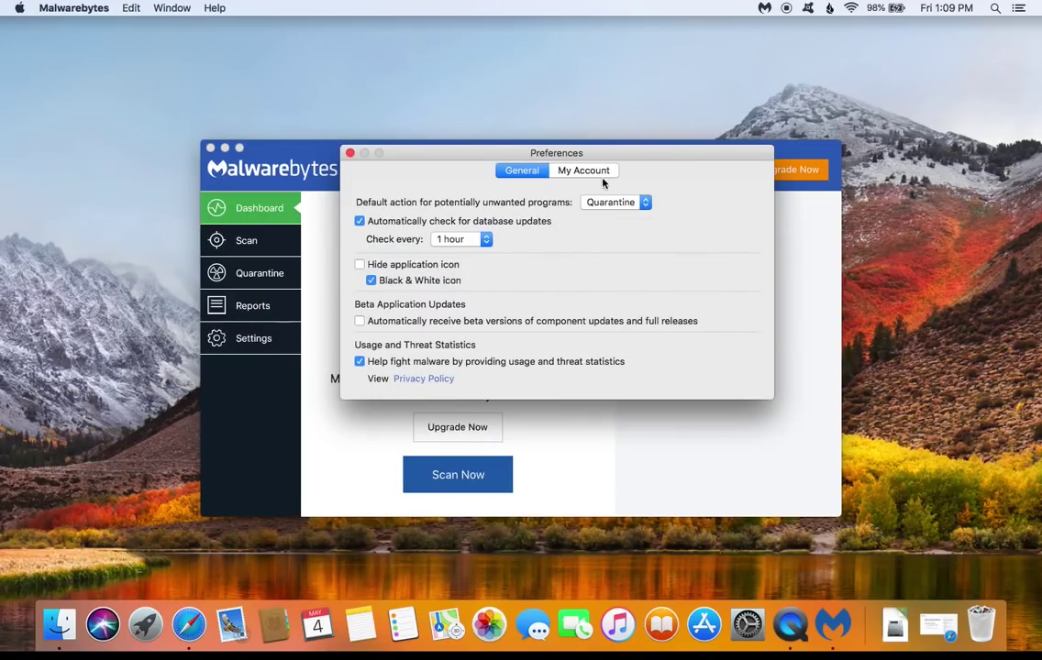
{"action": "left_click", "coordinate": [577, 171]}
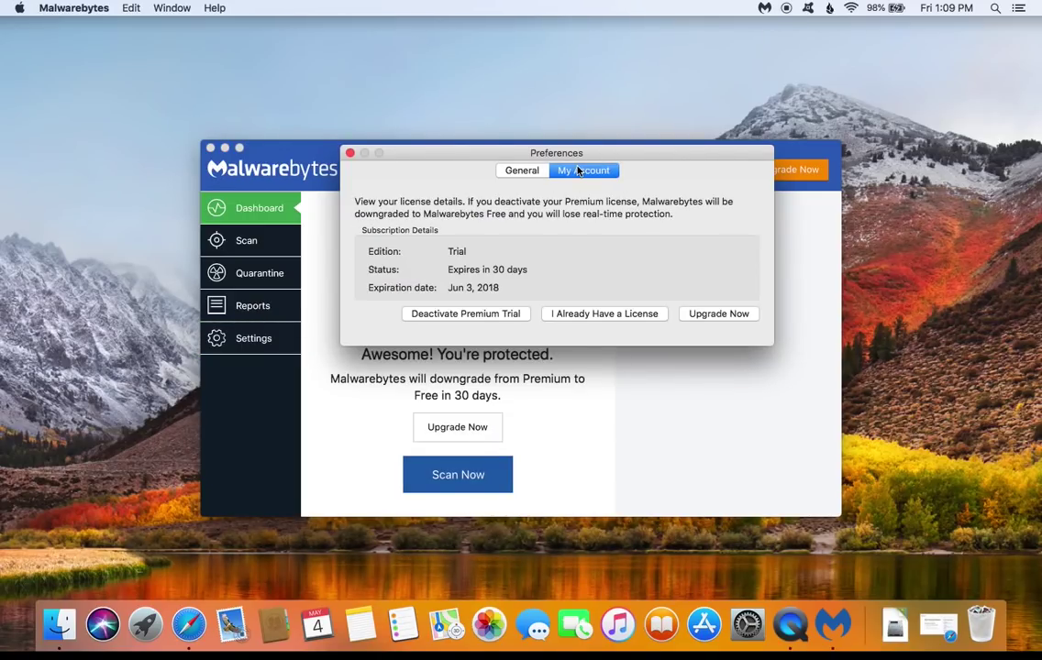
{"action": "left_click", "coordinate": [466, 315]}
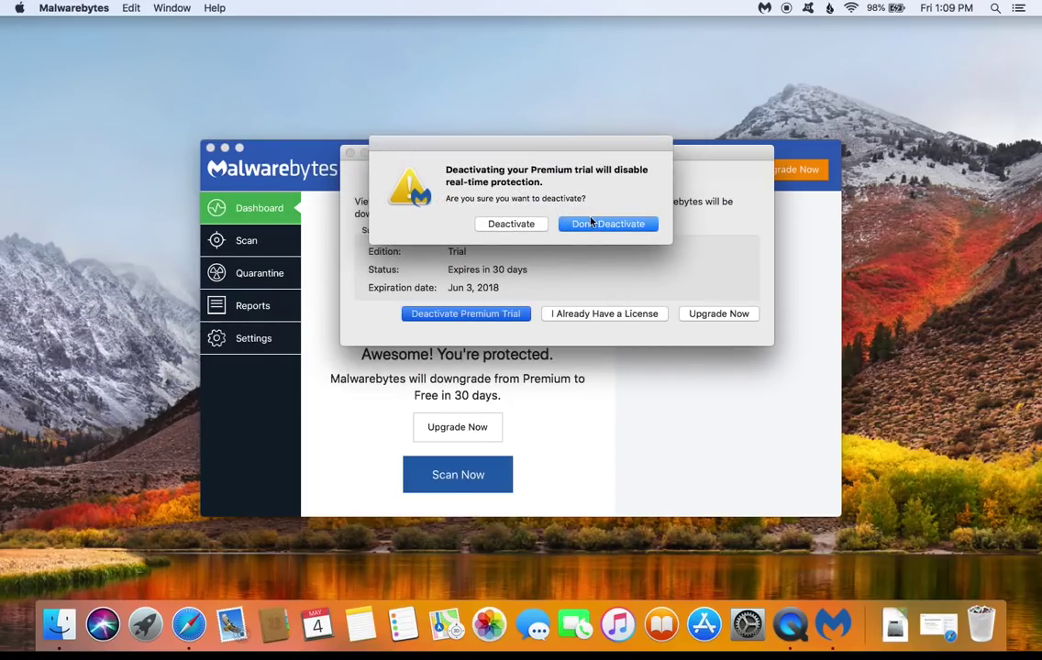
{"action": "left_click", "coordinate": [513, 225]}
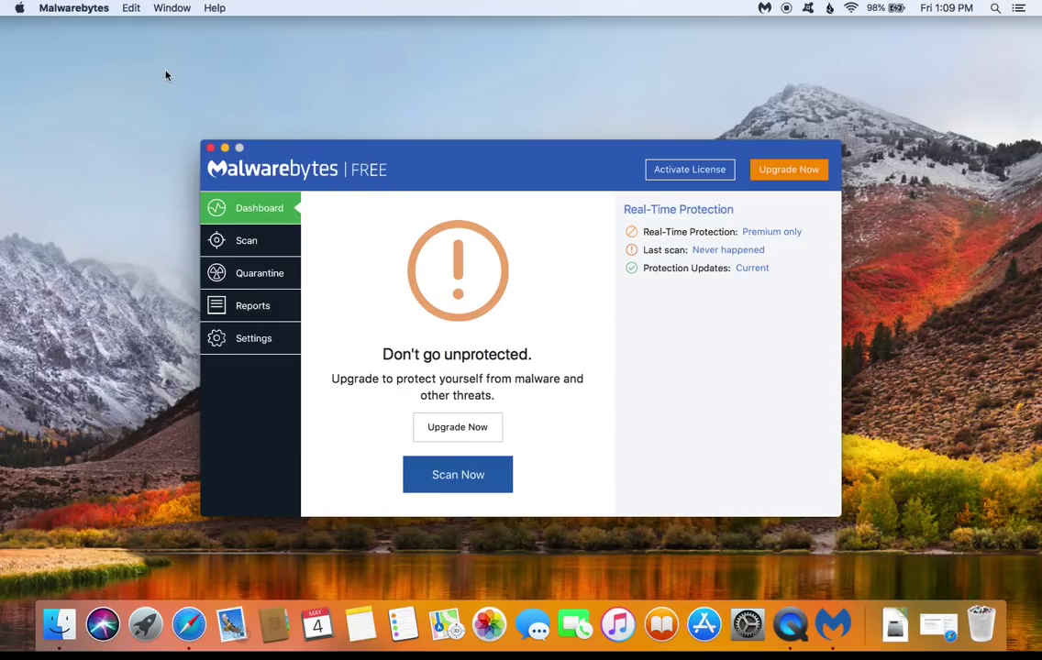
- Check Malwarebytes for updates and start a malware scan
{"action": "left_click", "coordinate": [68, 9]}
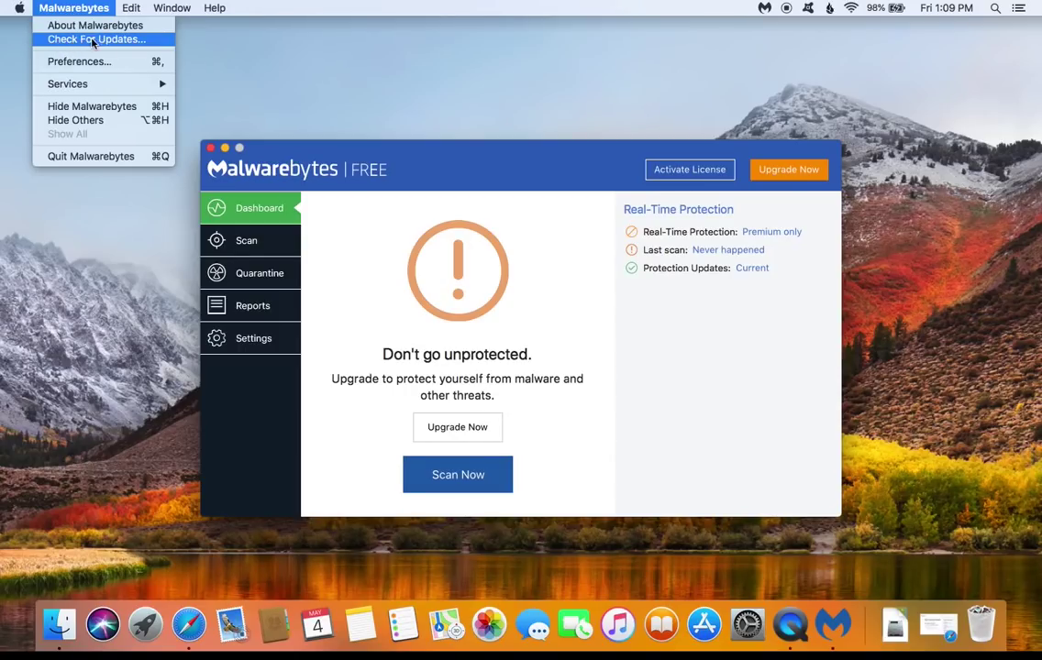
{"action": "left_click", "coordinate": [96, 39]}
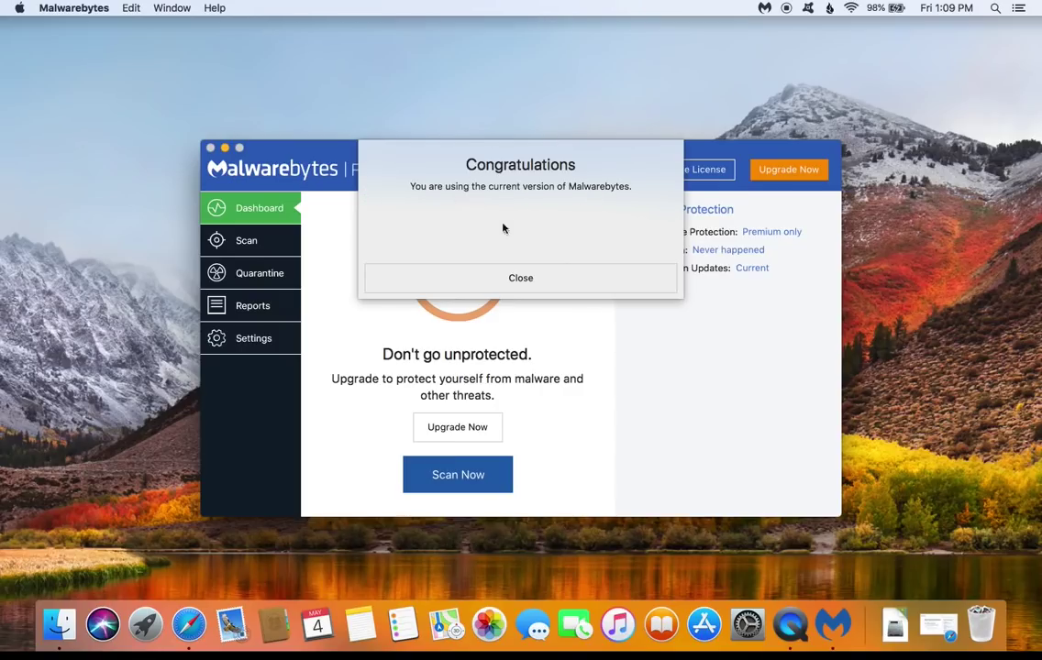
{"action": "left_click", "coordinate": [563, 287]}
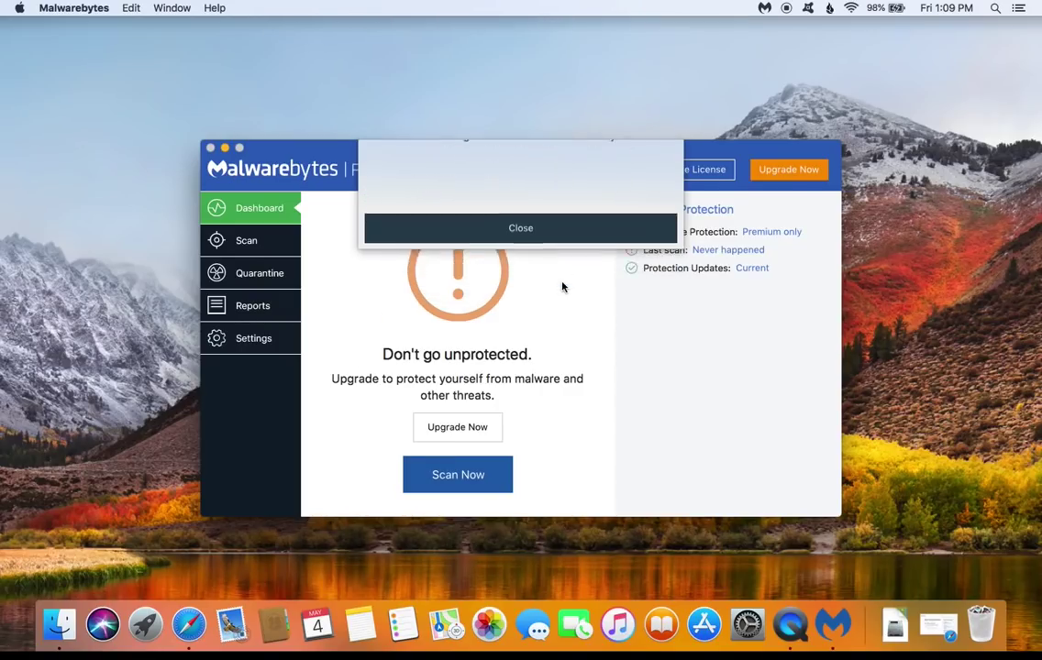
{"action": "left_click", "coordinate": [463, 486]}
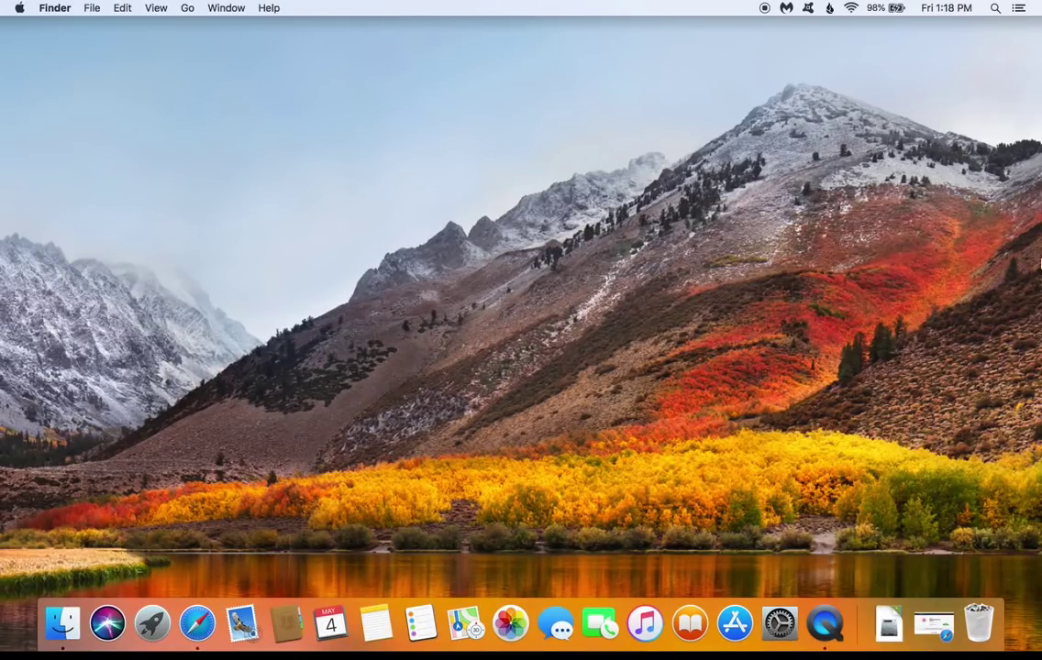
- Download Bitdefender's free Adware Removal Tool for Mac in Safari and run its search for adware
{"action": "left_click", "coordinate": [933, 626]}
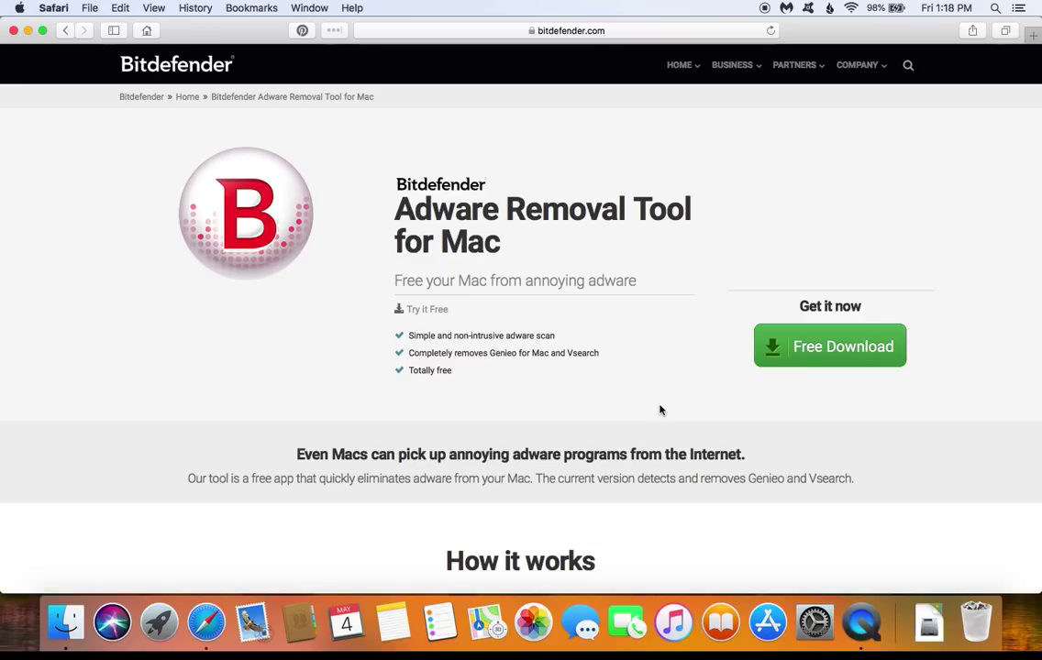
{"action": "left_click", "coordinate": [818, 349]}
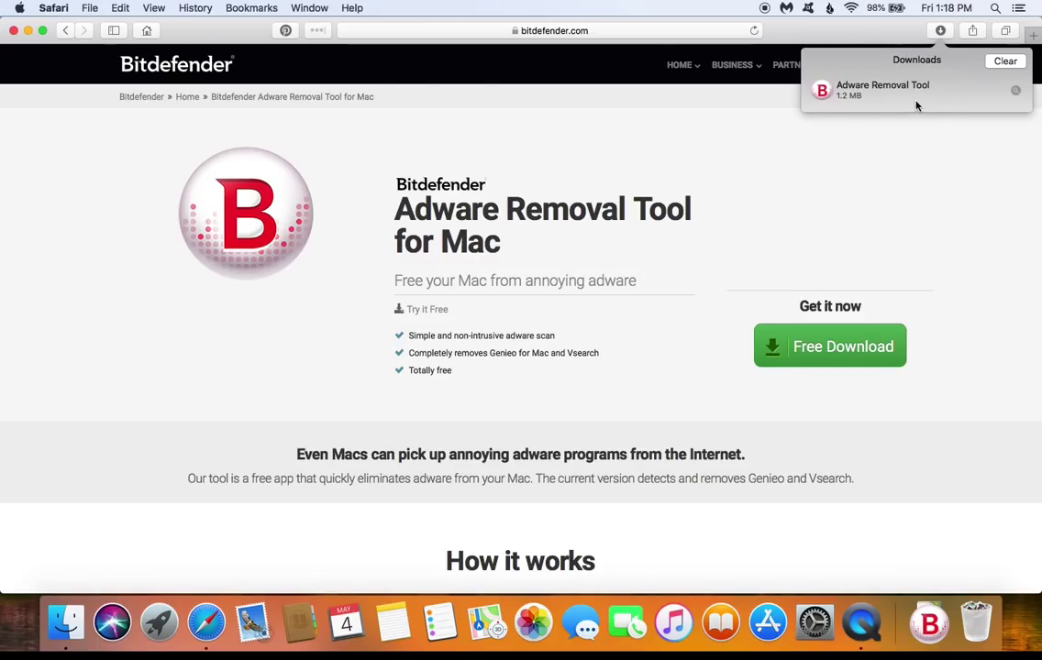
{"action": "double_click", "coordinate": [865, 101]}
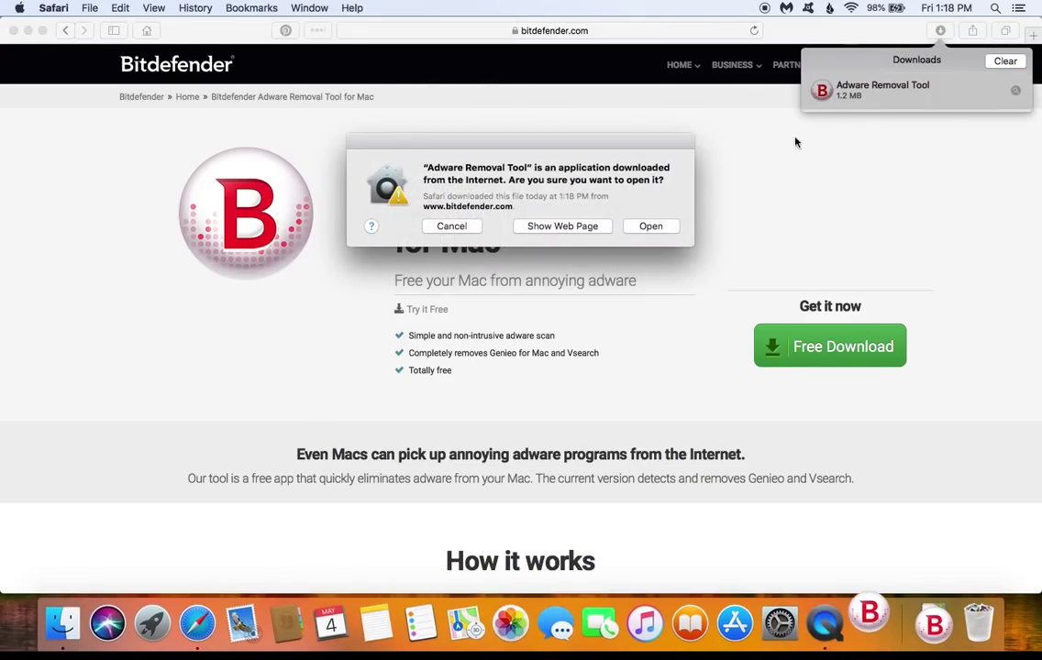
{"action": "left_click", "coordinate": [660, 229]}
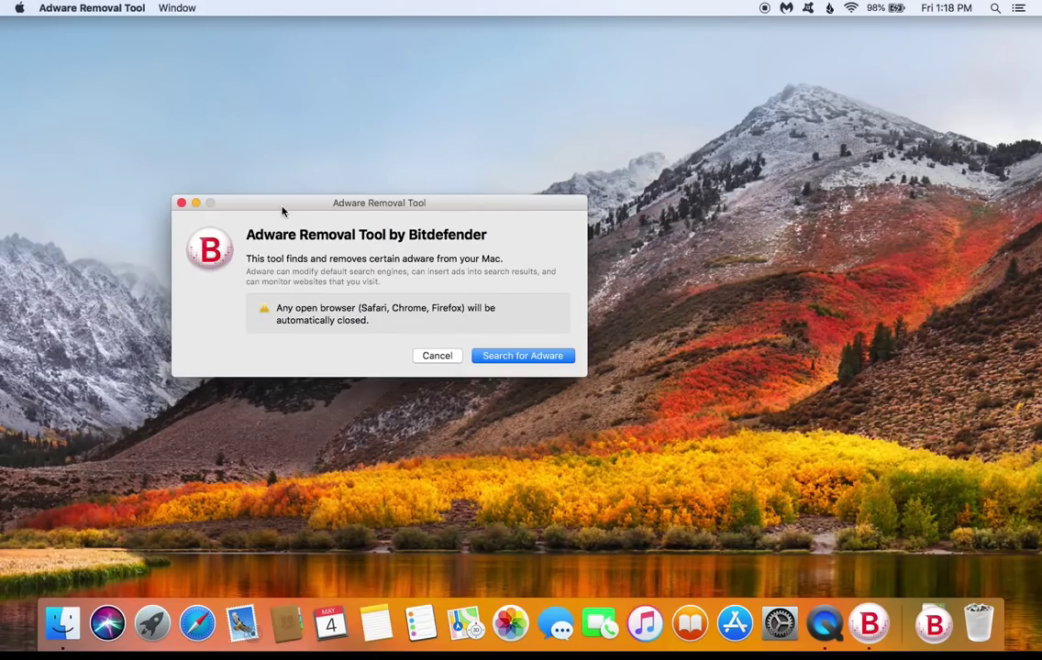
{"action": "left_click", "coordinate": [524, 356]}
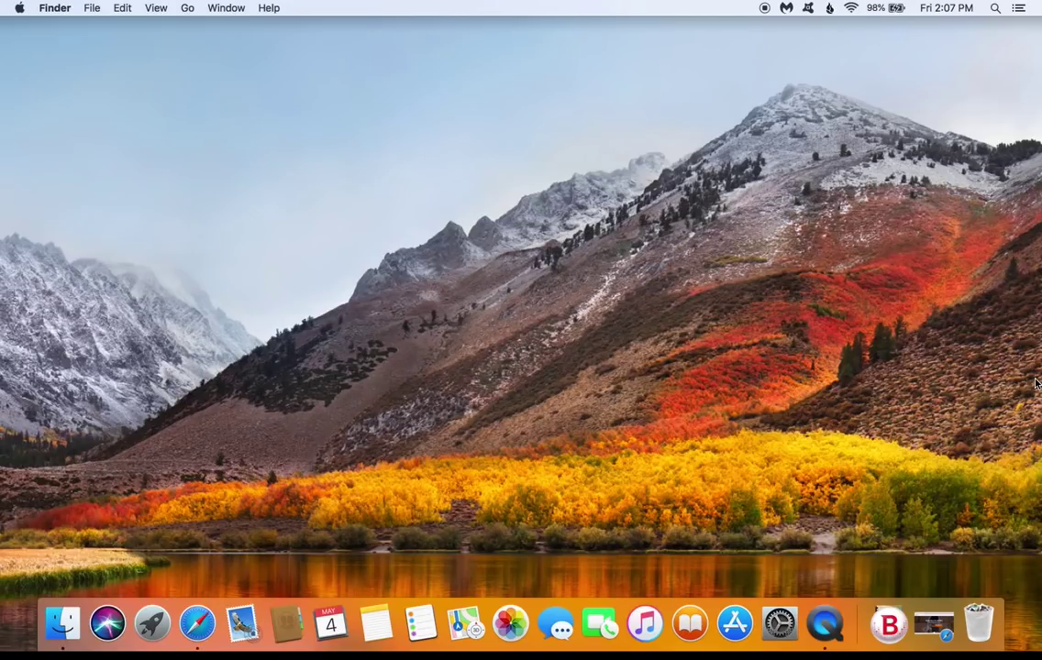
- Switch to Safari and look through the free Mac antivirus pages of Avast, AVG, Avira and Sophos Home
{"action": "left_click", "coordinate": [934, 625]}
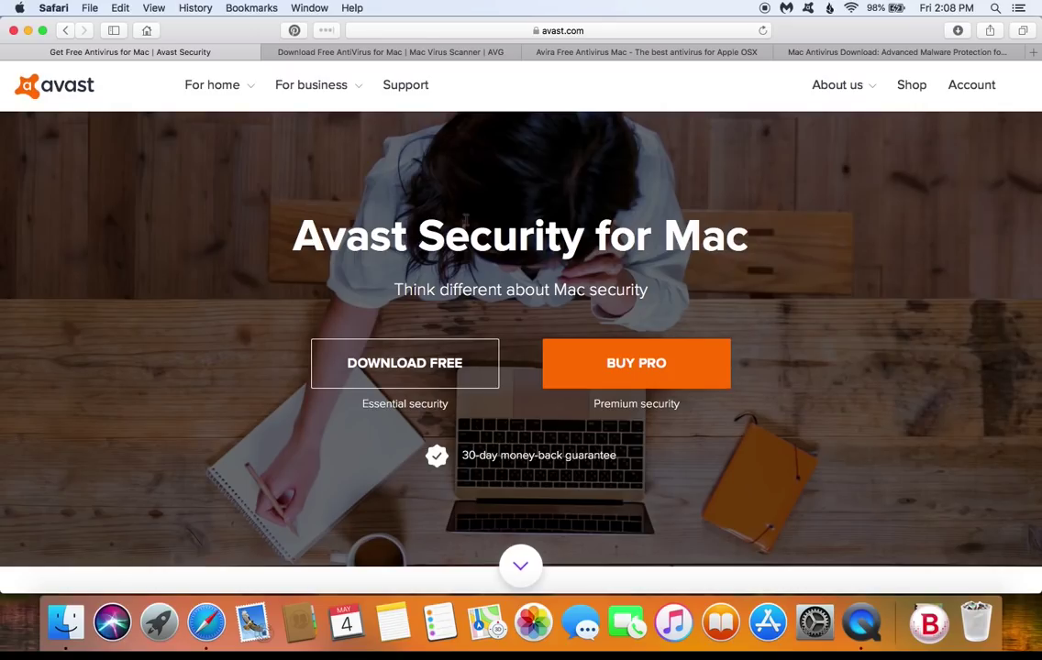
{"action": "left_click", "coordinate": [370, 57]}
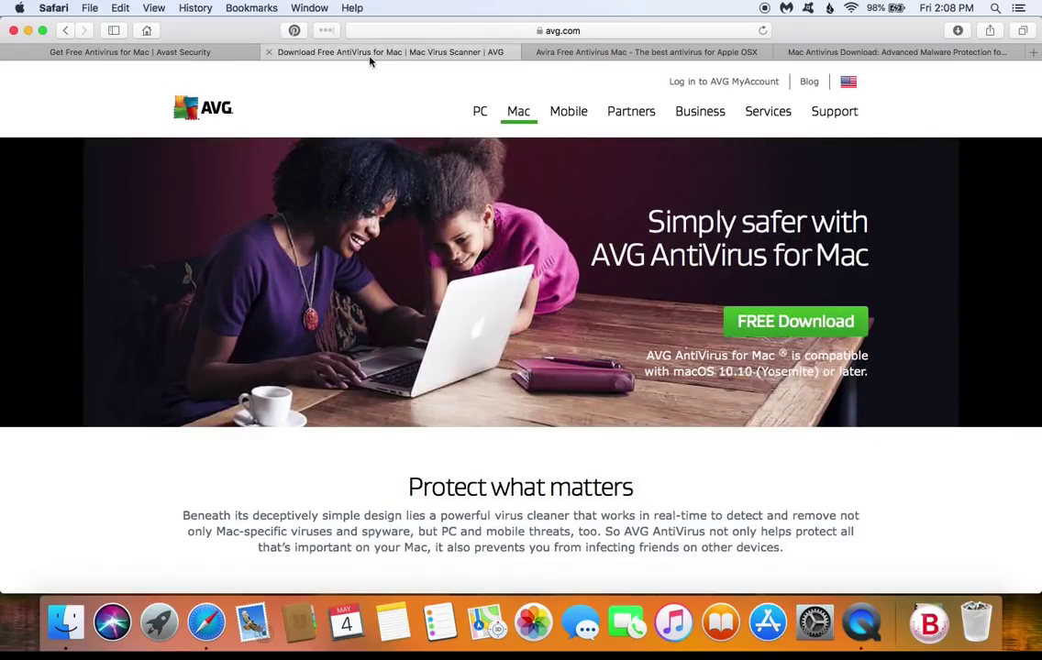
{"action": "left_click", "coordinate": [591, 53]}
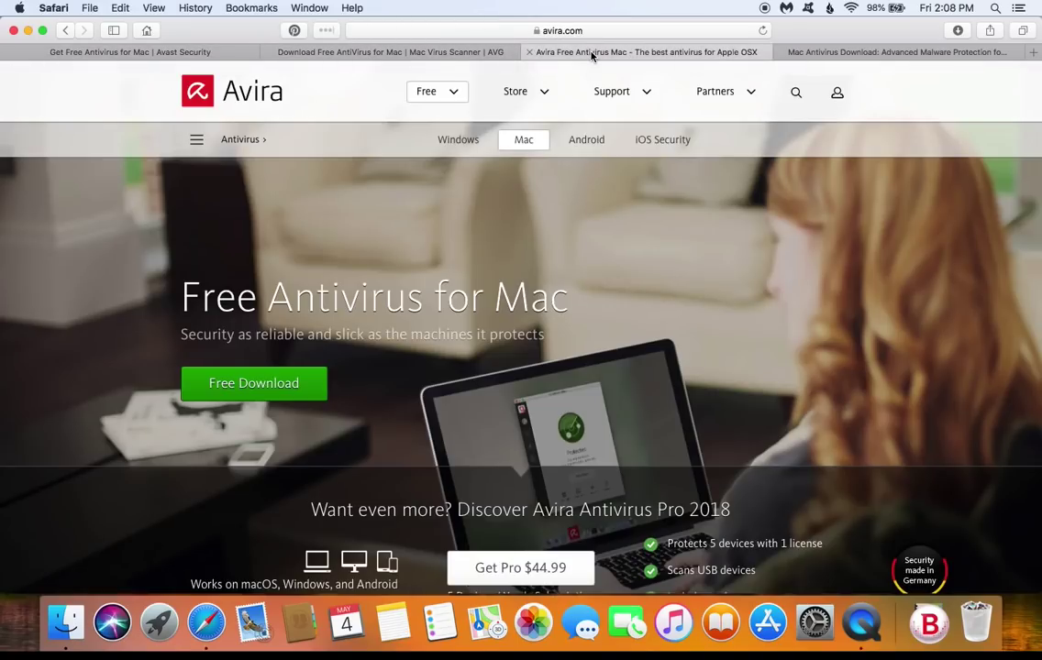
{"action": "left_click", "coordinate": [849, 54]}
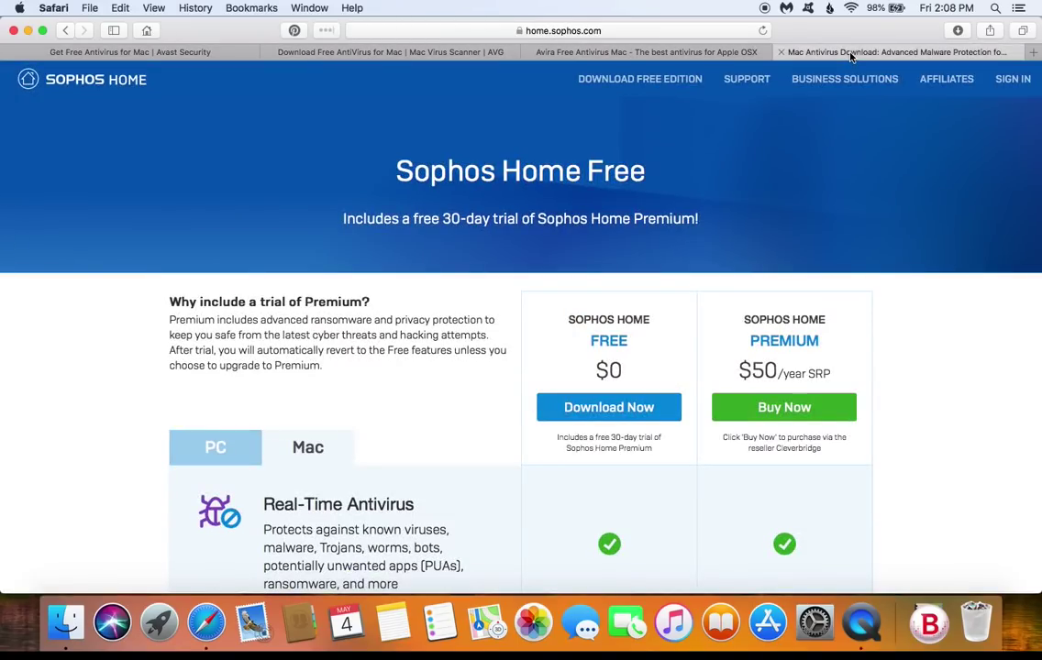
{"action": "left_click", "coordinate": [197, 55]}
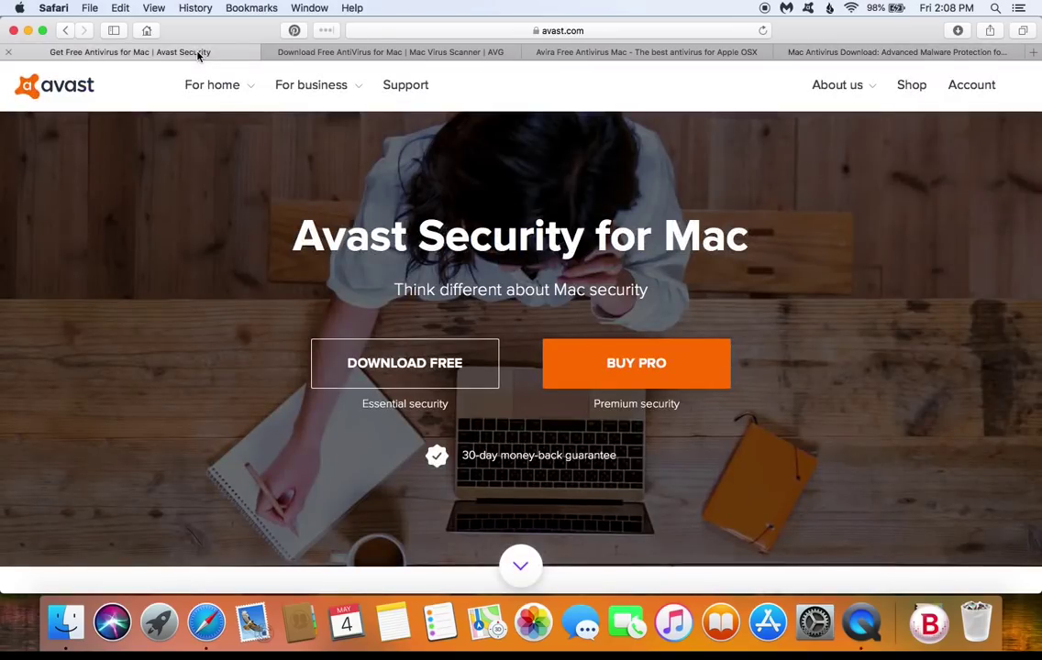
- Look over the Sophos Home Free and Avast Security for Mac pages again and minimize the Safari window
{"action": "left_click", "coordinate": [830, 52]}
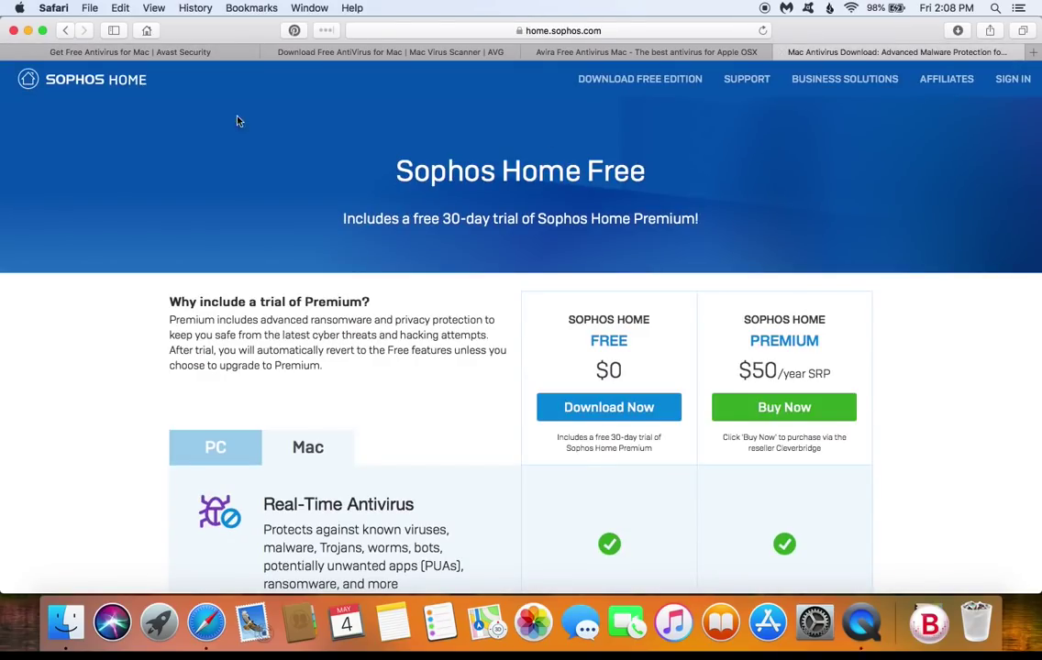
{"action": "left_click", "coordinate": [172, 55]}
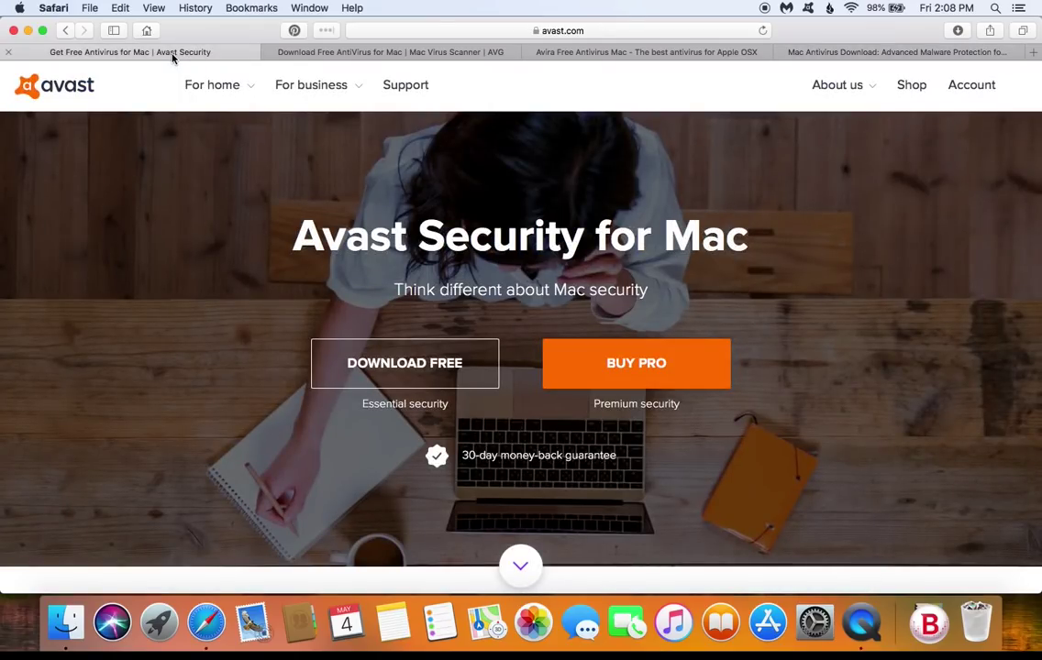
{"action": "left_click", "coordinate": [27, 32]}
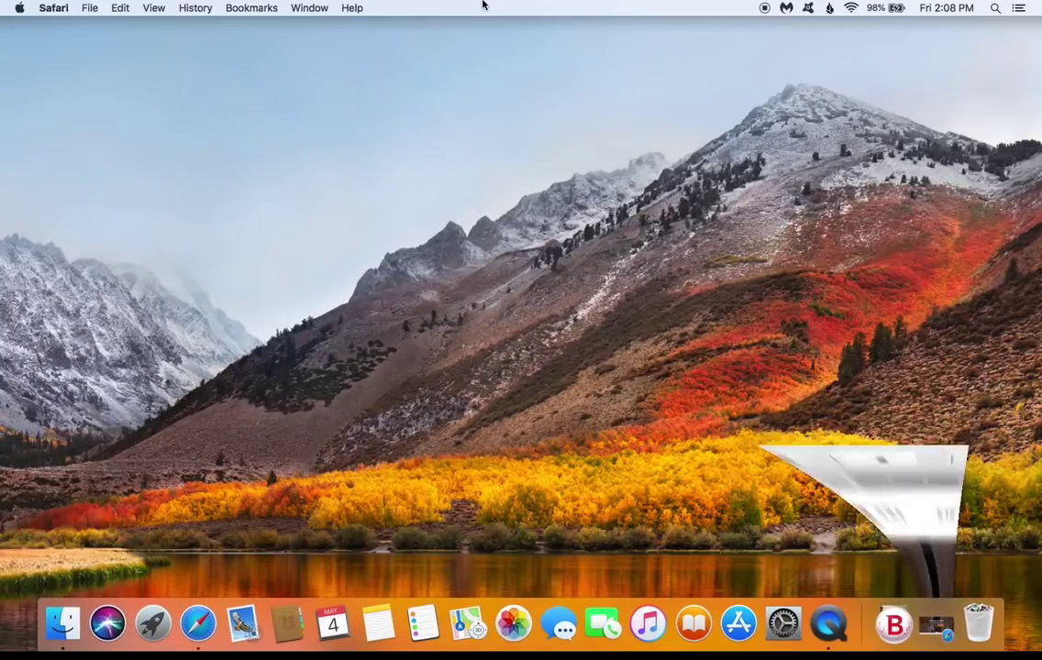
- Update the virus definitions in Avast Security and start a Full System Scan
{"action": "left_click", "coordinate": [807, 9]}
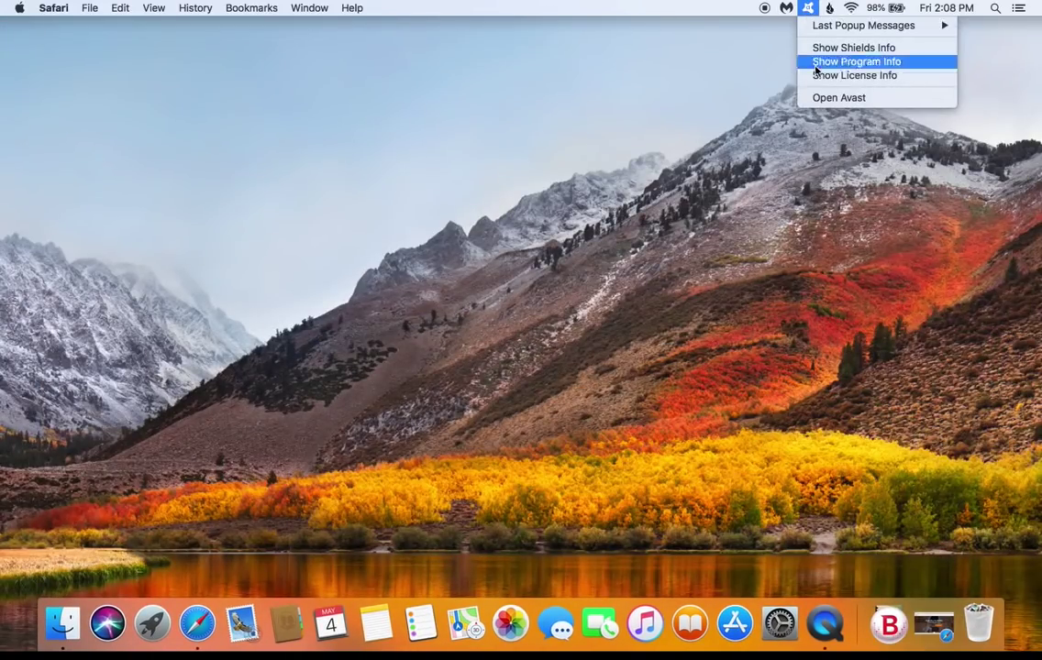
{"action": "left_click", "coordinate": [823, 98]}
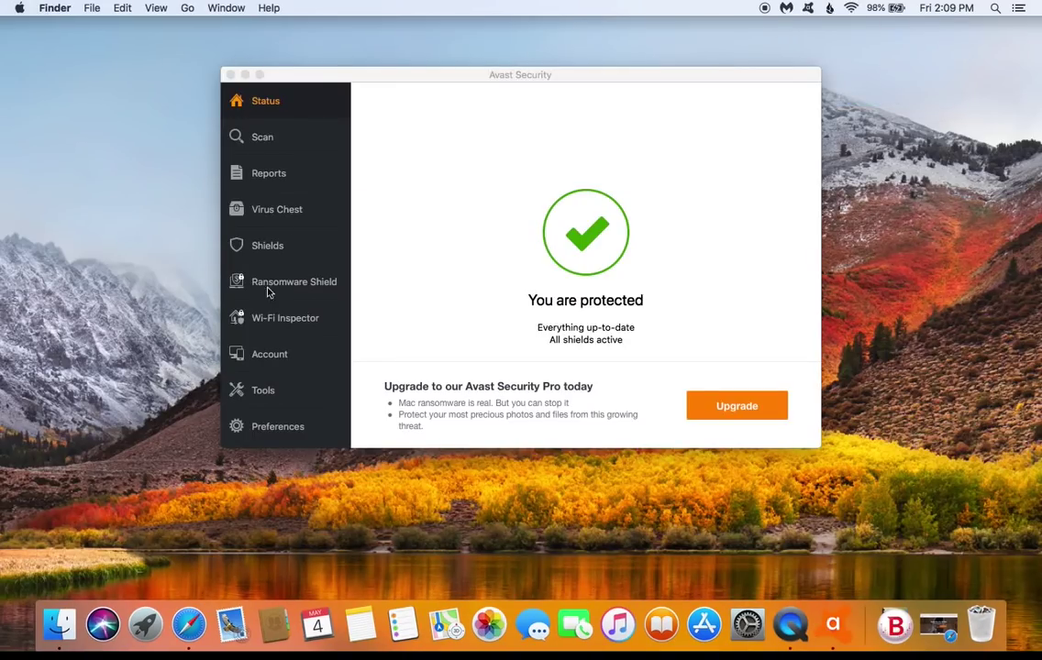
{"action": "left_click", "coordinate": [274, 436]}
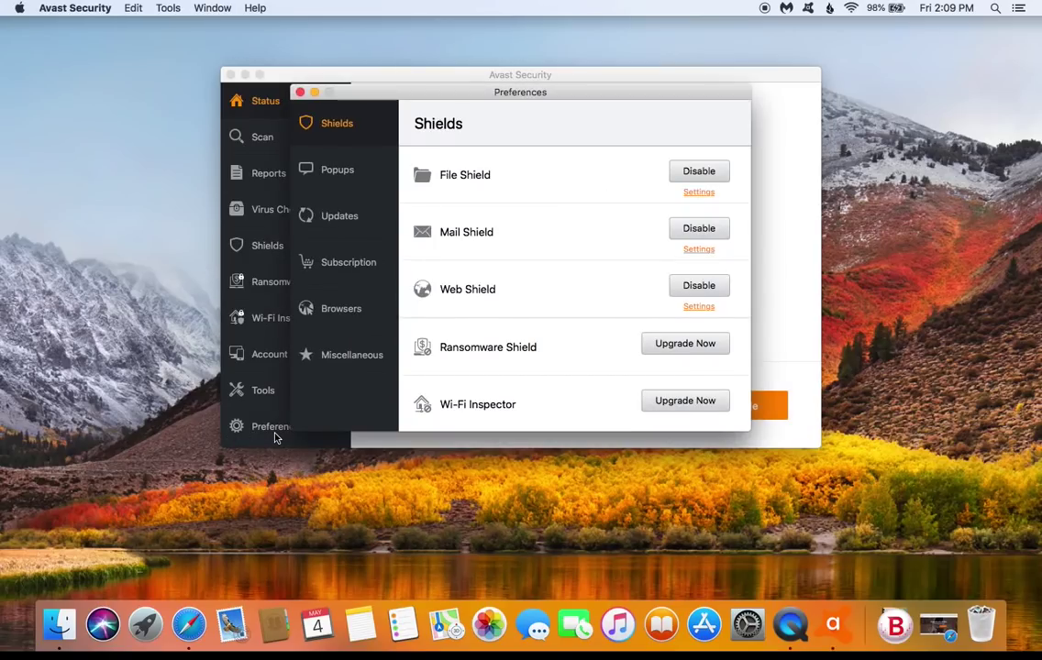
{"action": "left_click", "coordinate": [332, 214]}
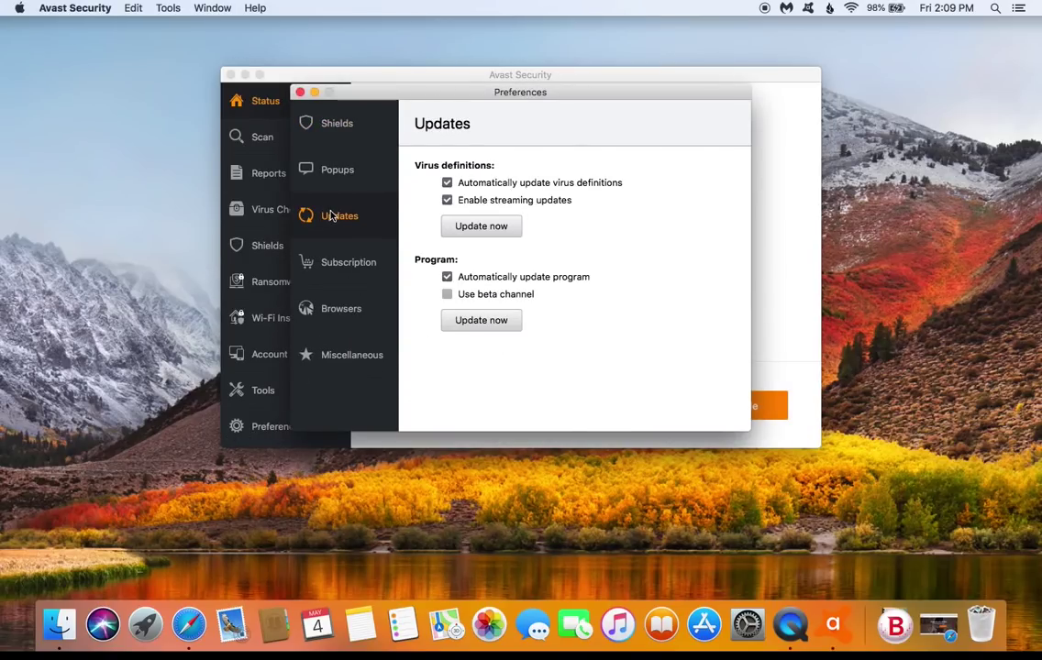
{"action": "left_click", "coordinate": [483, 228]}
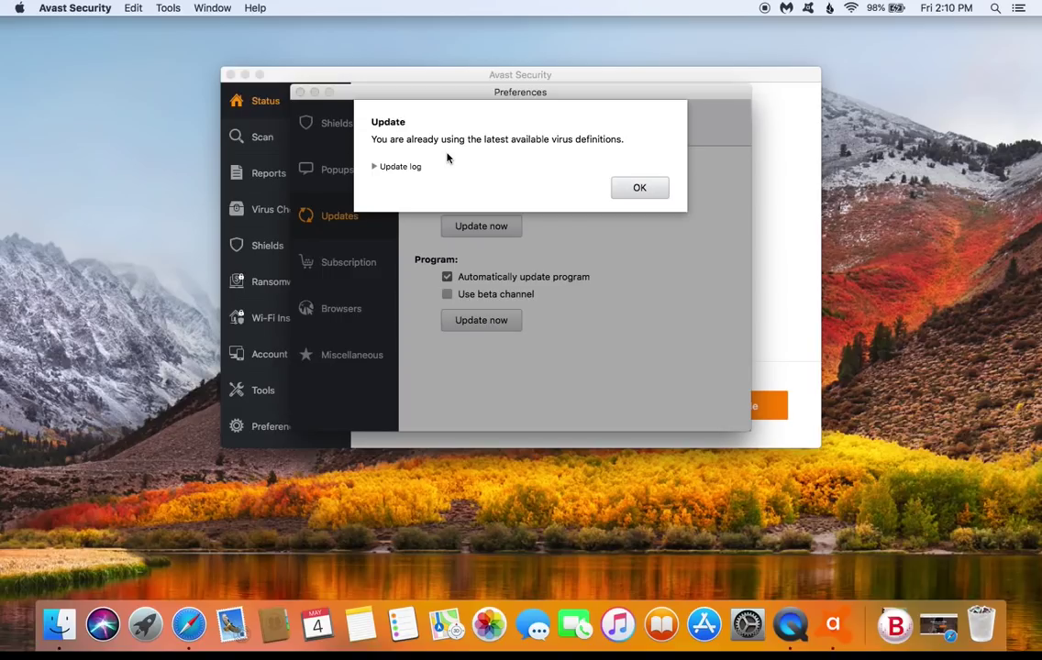
{"action": "left_click", "coordinate": [640, 189]}
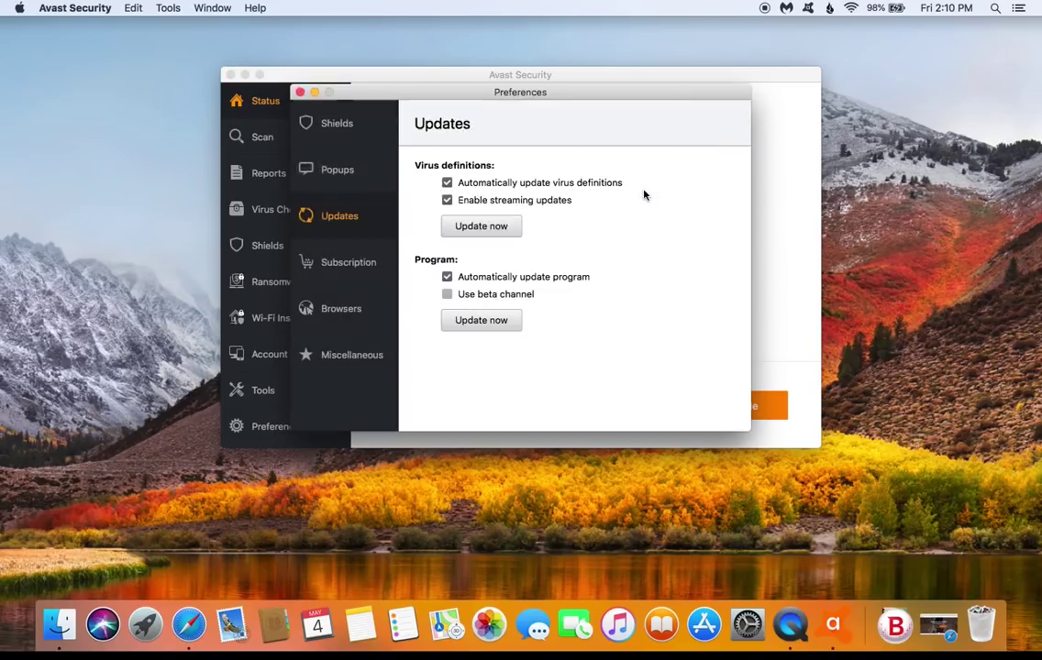
{"action": "left_click", "coordinate": [300, 94]}
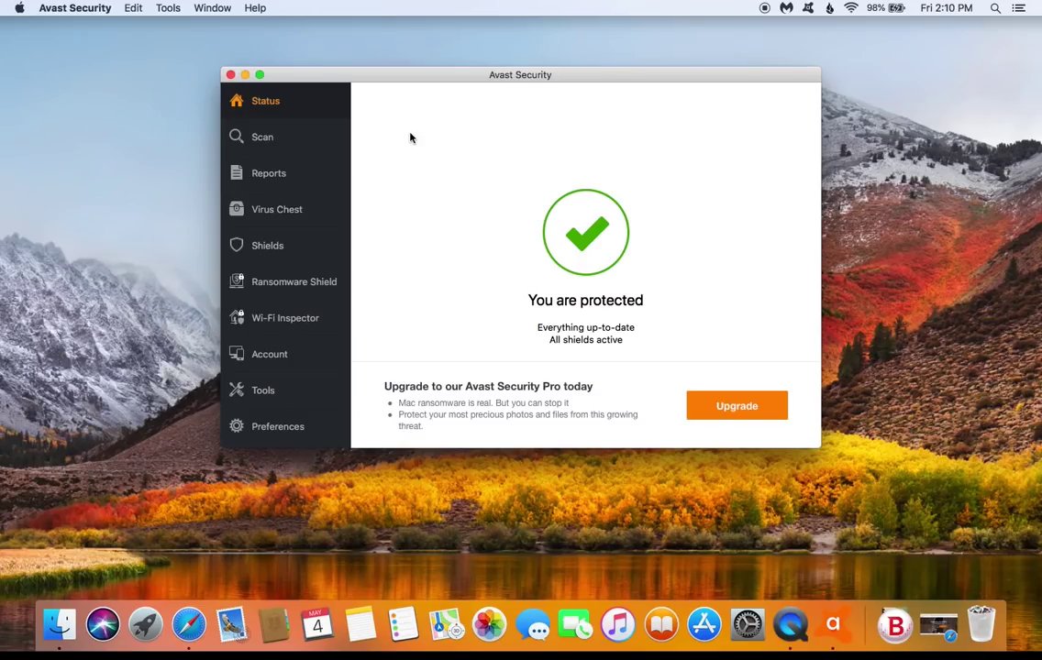
{"action": "left_click", "coordinate": [291, 143]}
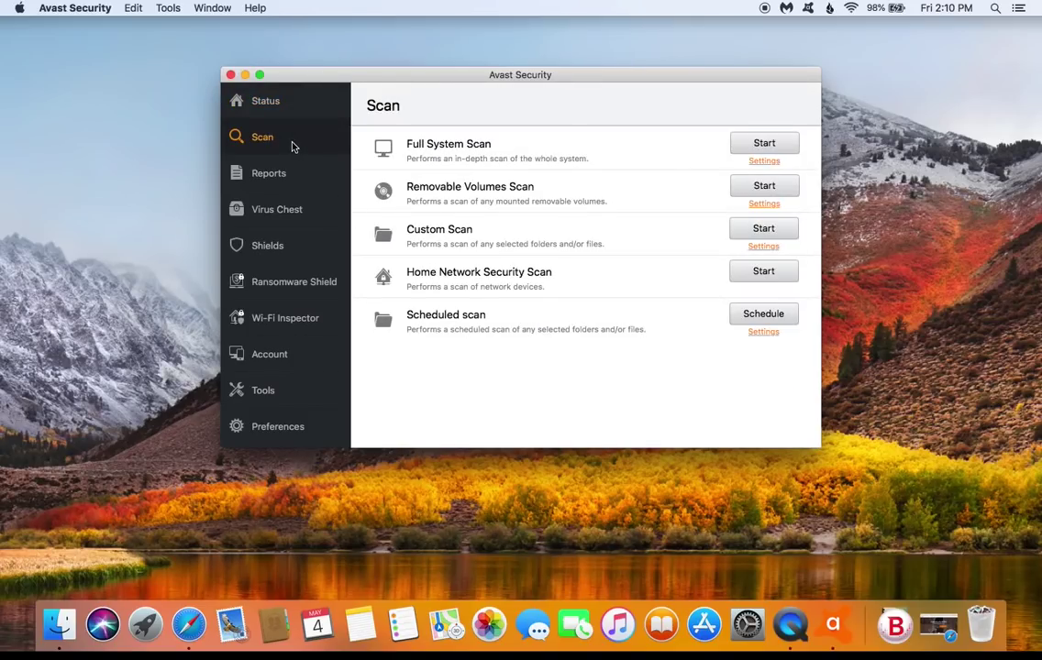
{"action": "left_click", "coordinate": [764, 143]}
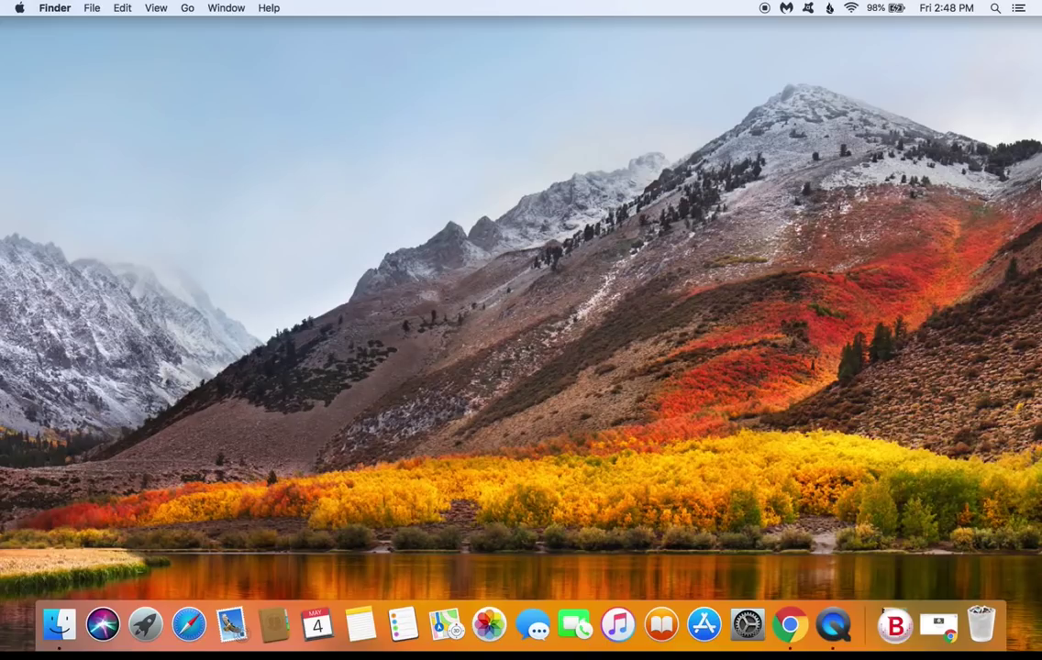
- Switch to Chrome, check on its About page whether the browser is up to date, and close that page
{"action": "left_click", "coordinate": [937, 624]}
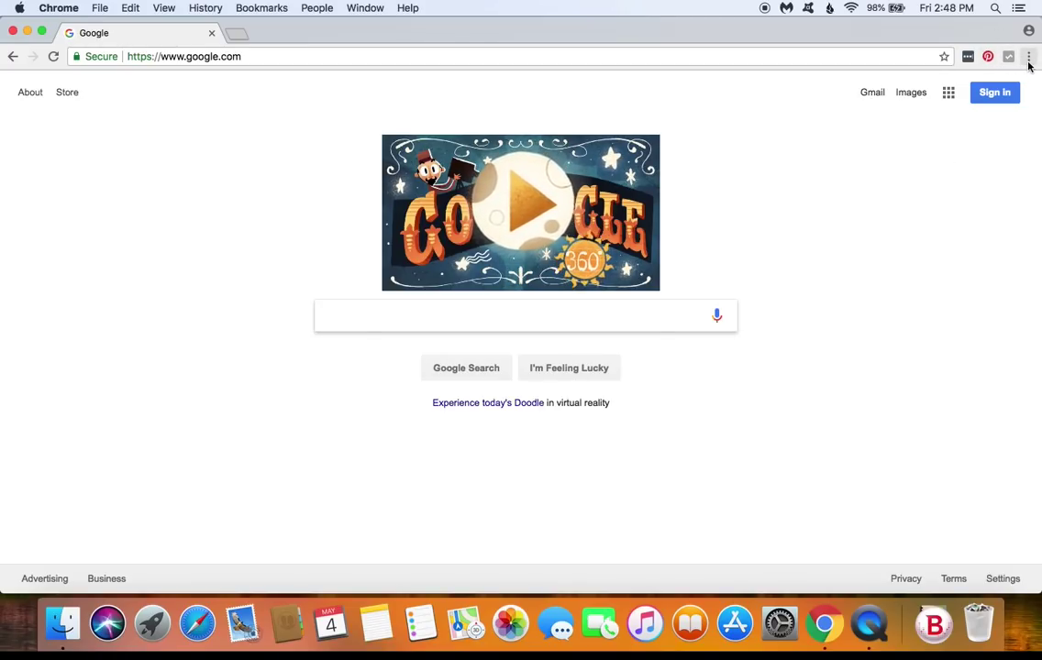
{"action": "left_click", "coordinate": [1028, 58]}
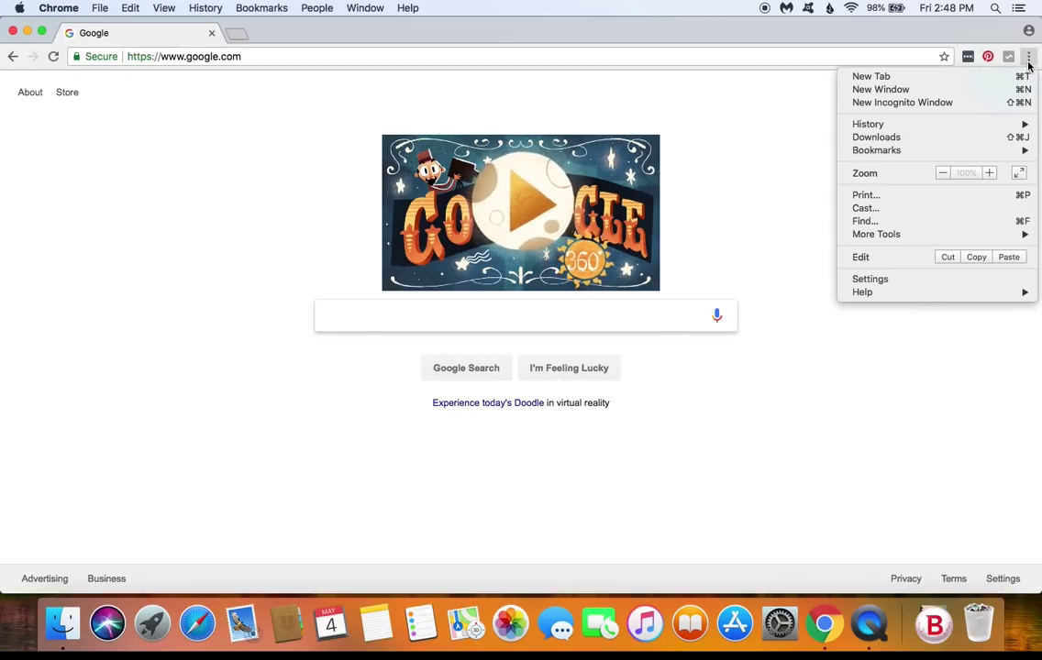
{"action": "mouse_move", "coordinate": [889, 295]}
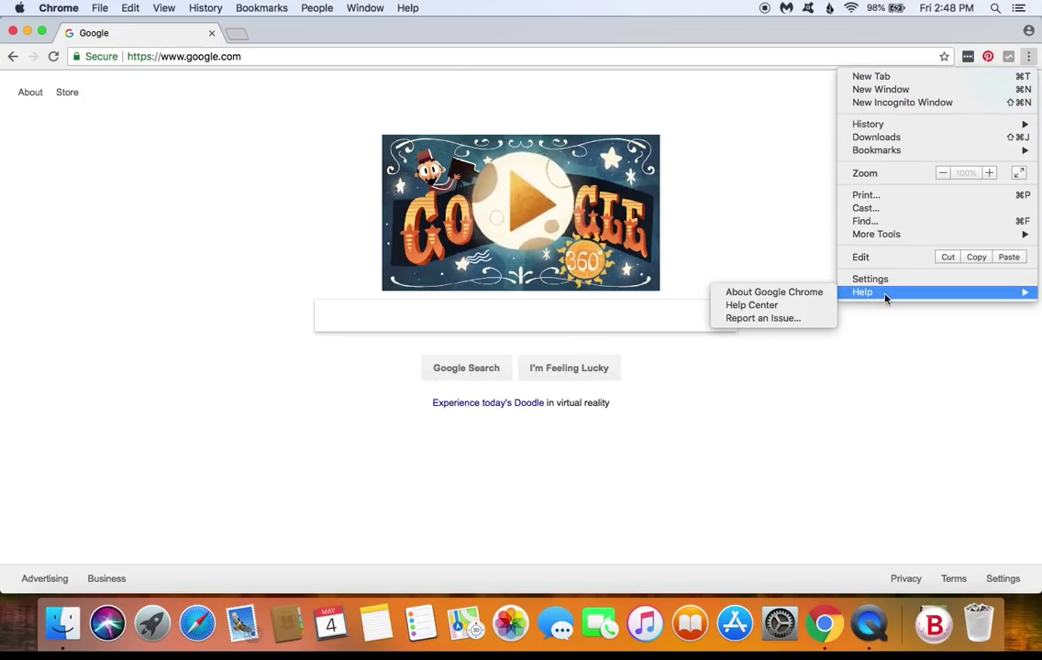
{"action": "left_click", "coordinate": [782, 299]}
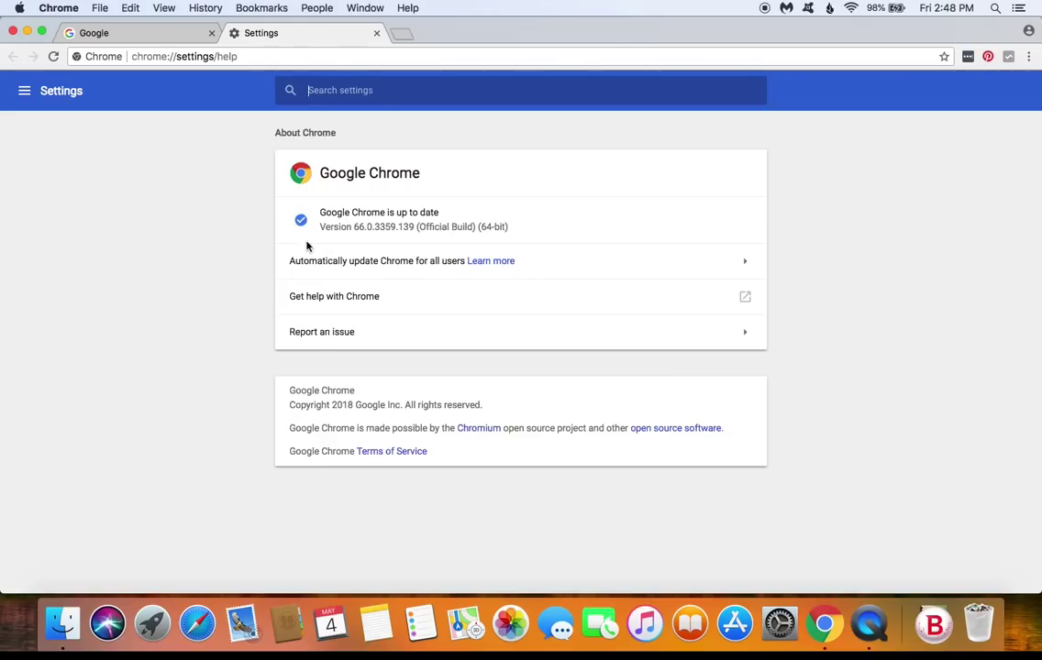
{"action": "key", "text": "super+w"}
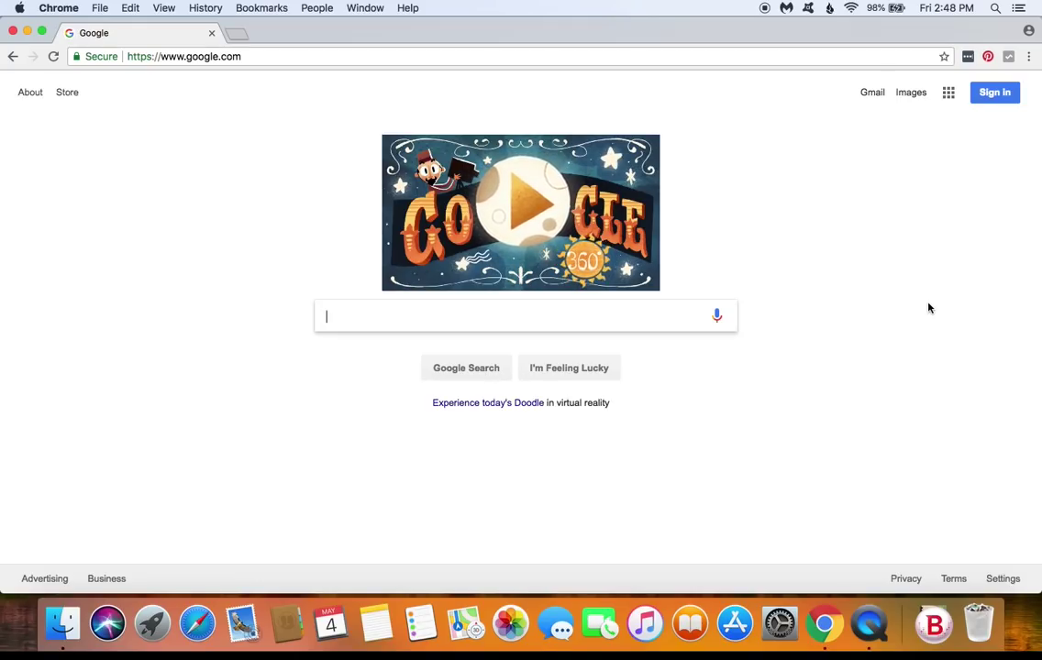
- Disable the Google Docs Offline extension and the Docs, Sheets and Slides apps in Chrome's extensions page
{"action": "left_click", "coordinate": [1029, 57]}
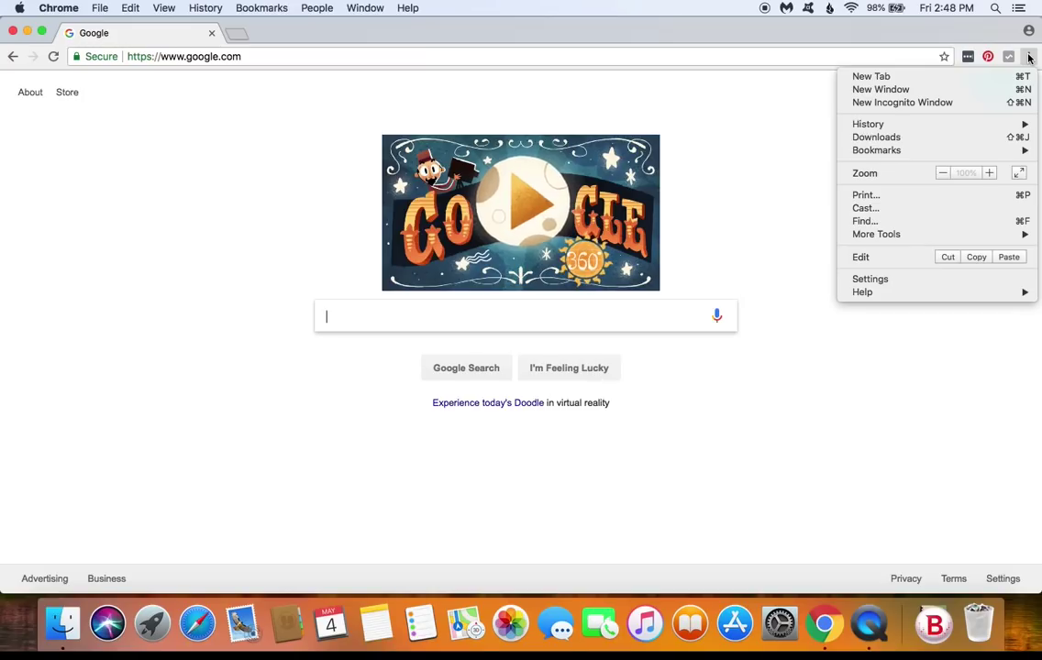
{"action": "mouse_move", "coordinate": [878, 238]}
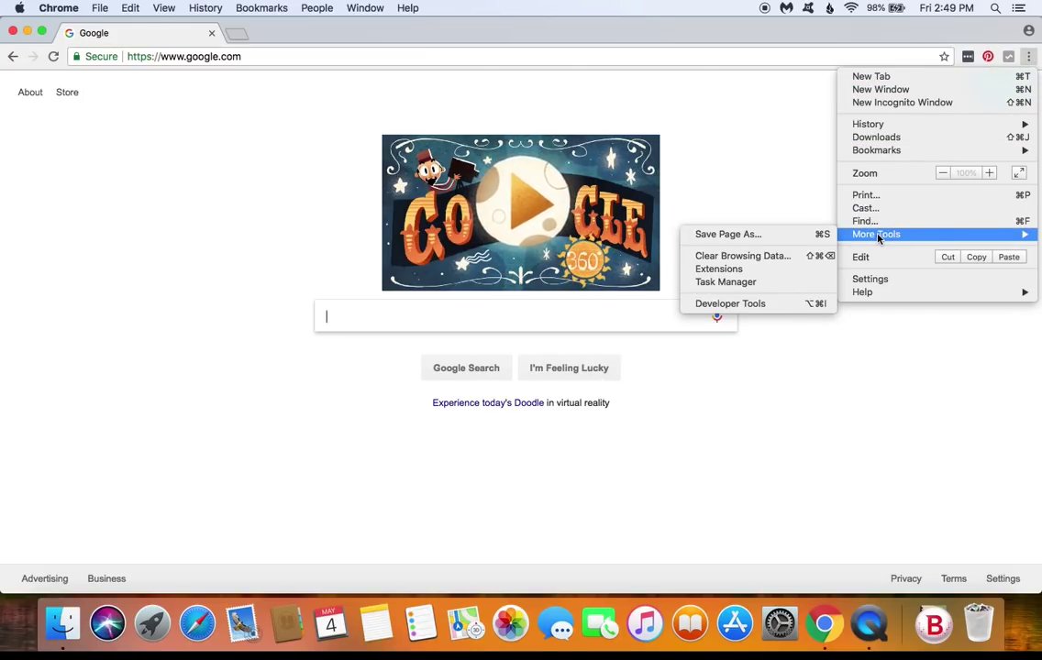
{"action": "left_click", "coordinate": [720, 271]}
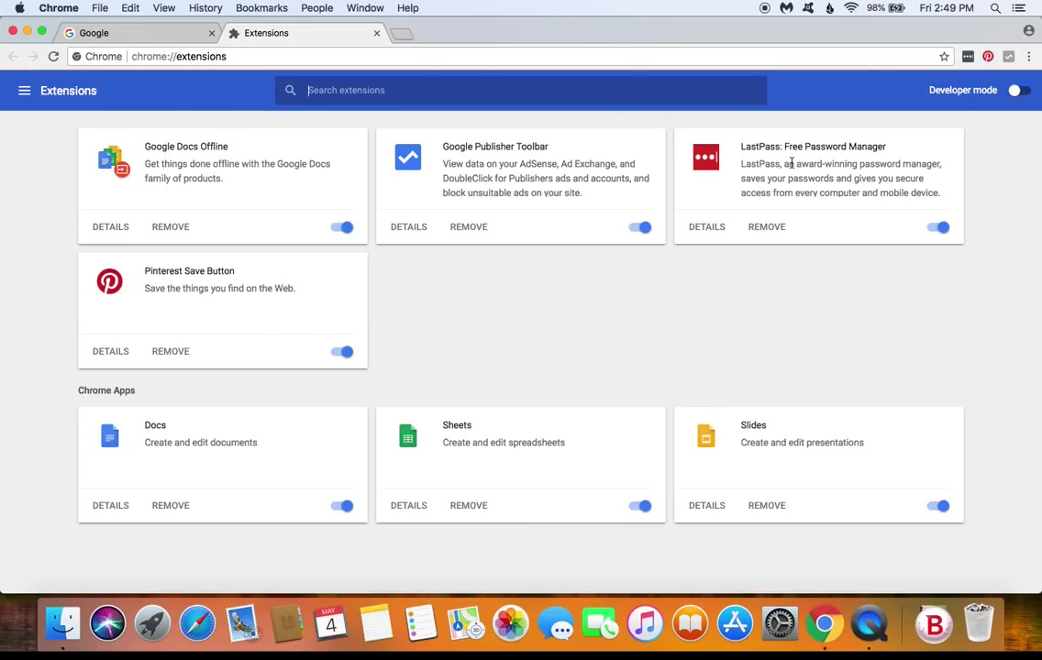
{"action": "double_click", "coordinate": [530, 145]}
{"action": "left_click", "coordinate": [500, 277]}
{"action": "left_click", "coordinate": [342, 227]}
{"action": "left_click", "coordinate": [342, 506]}
{"action": "left_click", "coordinate": [642, 507]}
{"action": "left_click", "coordinate": [942, 507]}
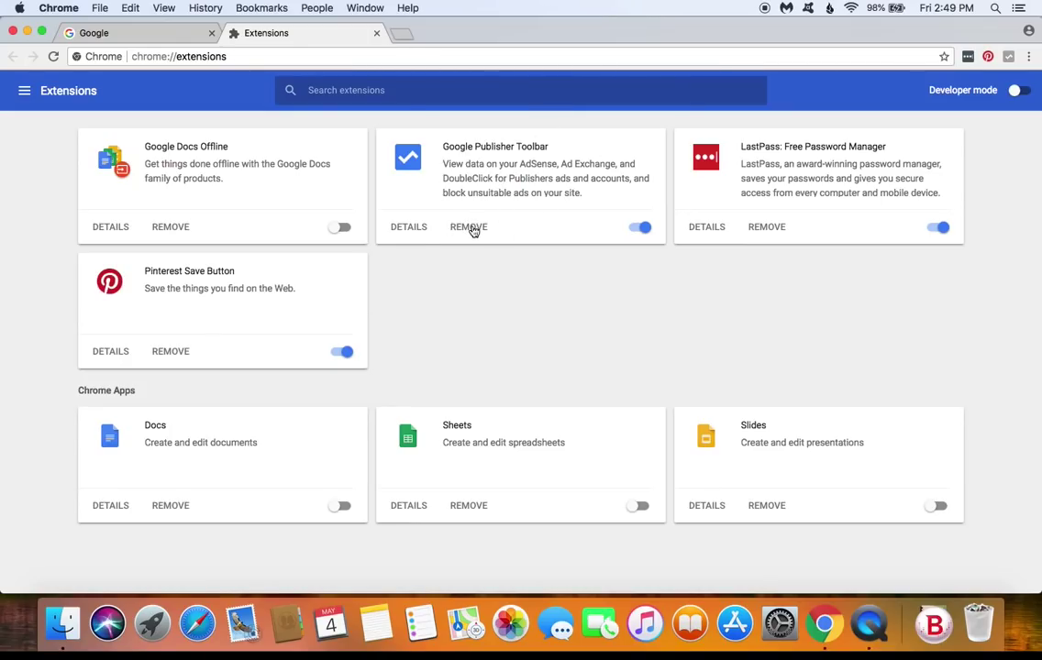
- Disable the Google Publisher Toolbar extension and remove it from Chrome
{"action": "left_click", "coordinate": [646, 229]}
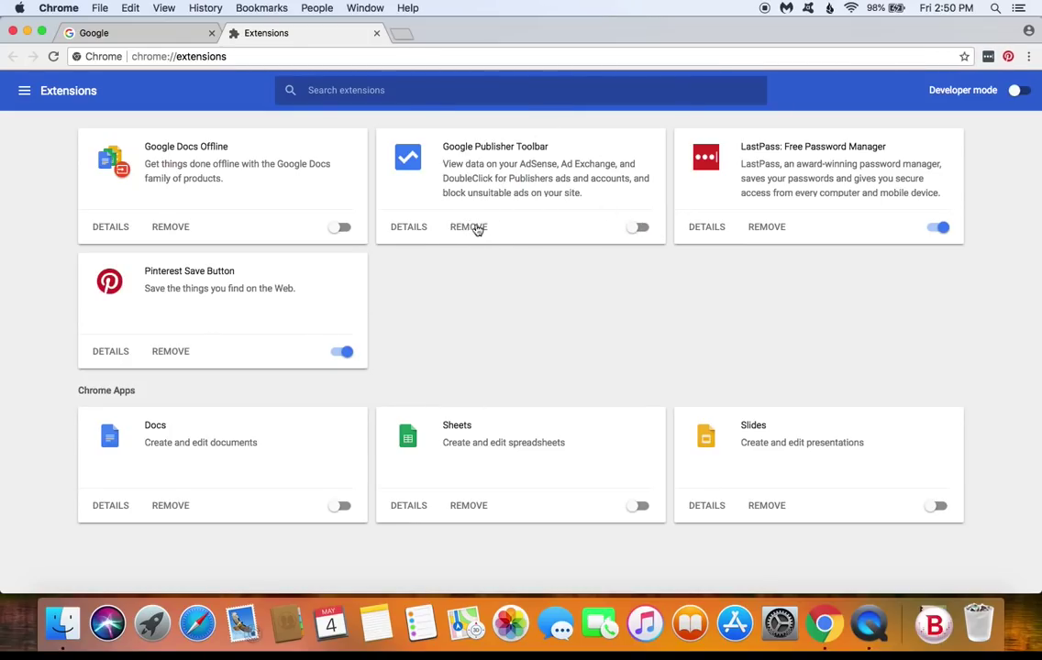
{"action": "left_click", "coordinate": [469, 228]}
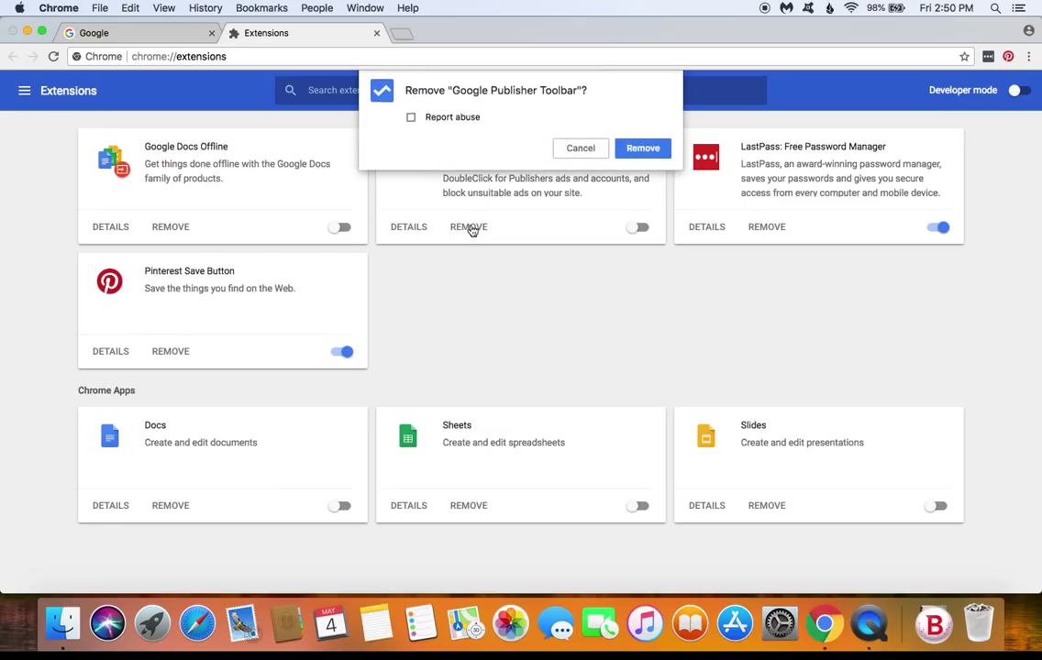
{"action": "left_click", "coordinate": [642, 151]}
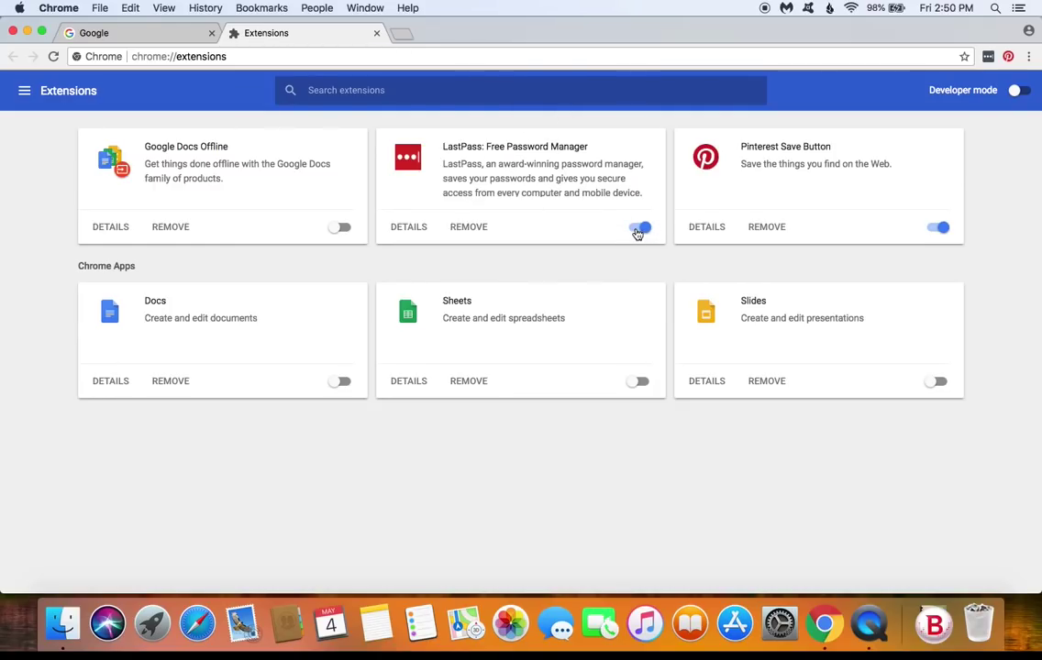
- Disable the LastPass extension, and disable and remove the Pinterest Save Button extension
{"action": "left_click", "coordinate": [638, 229]}
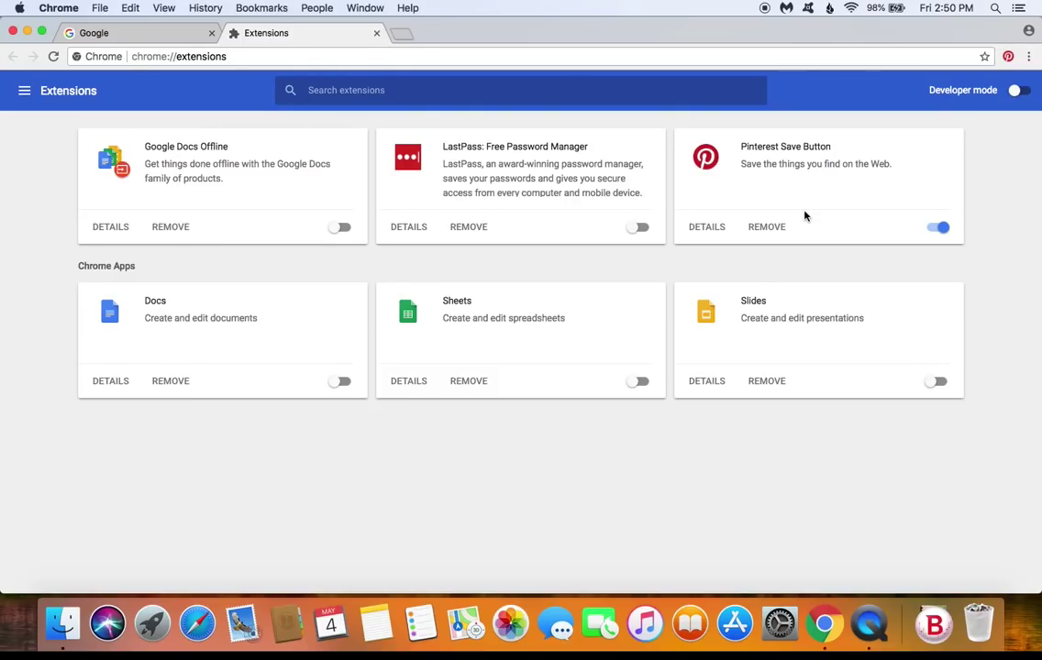
{"action": "left_click", "coordinate": [937, 227]}
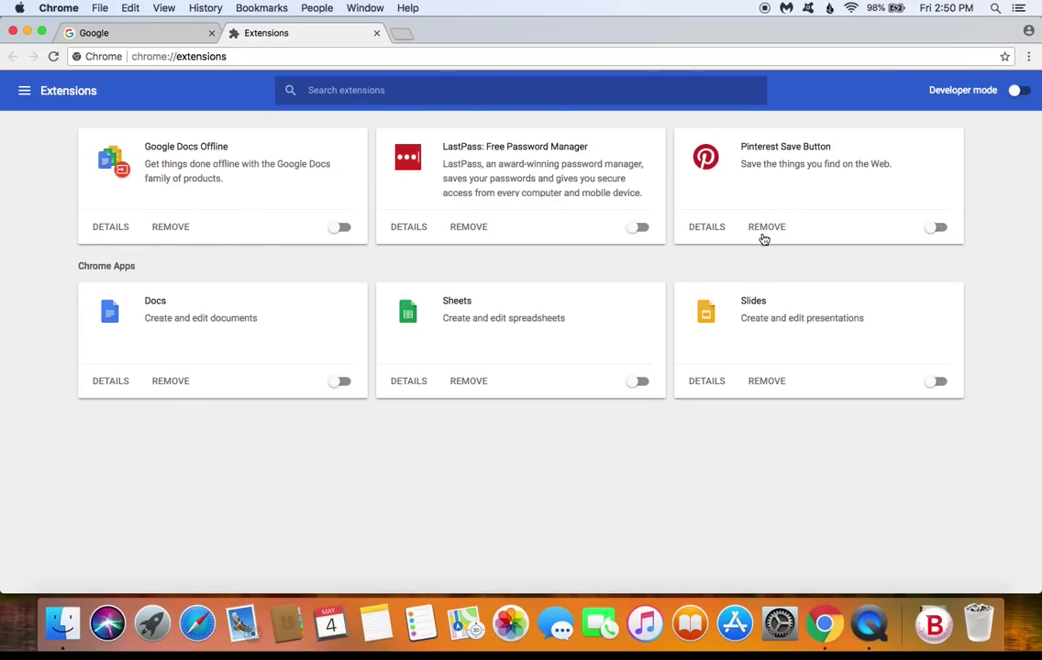
{"action": "left_click", "coordinate": [764, 238]}
{"action": "left_click", "coordinate": [642, 153]}
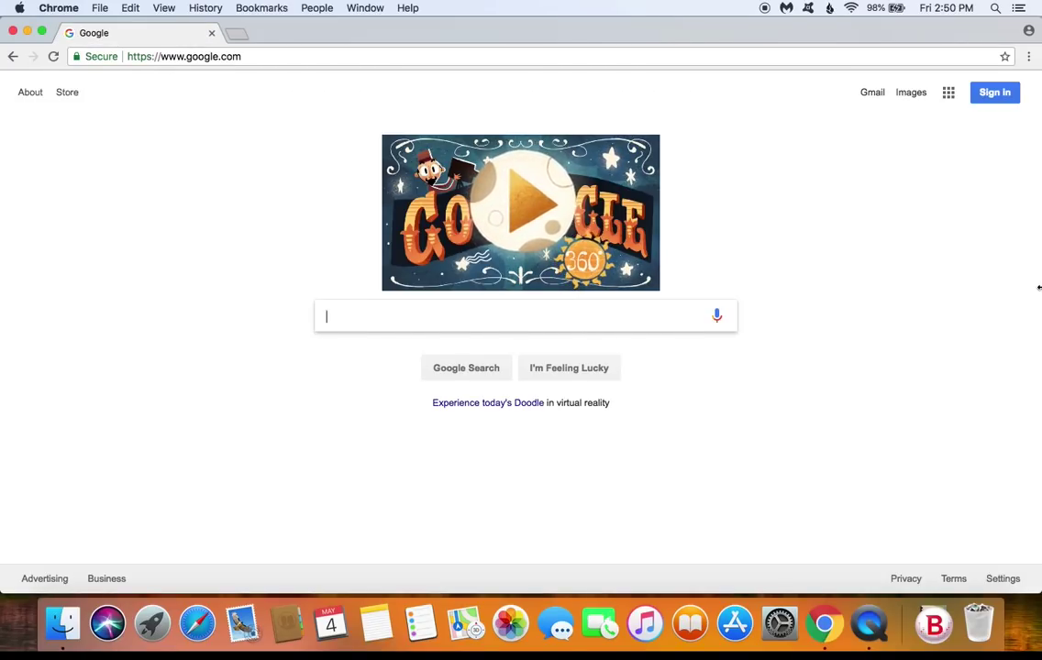
{"action": "left_click", "coordinate": [1035, 61]}
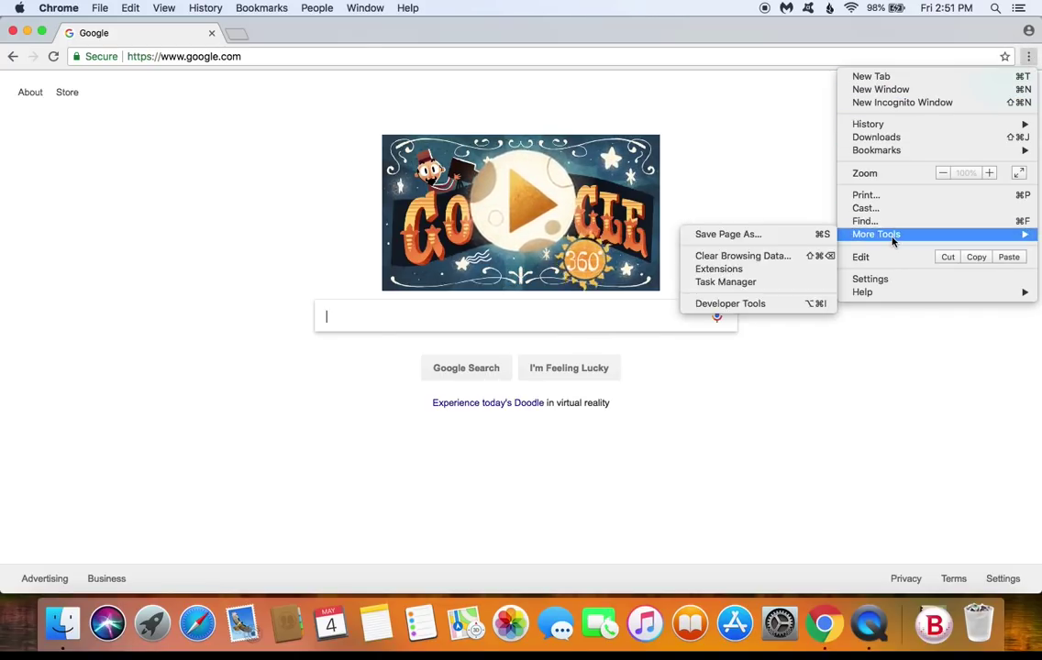
{"action": "left_click", "coordinate": [885, 285]}
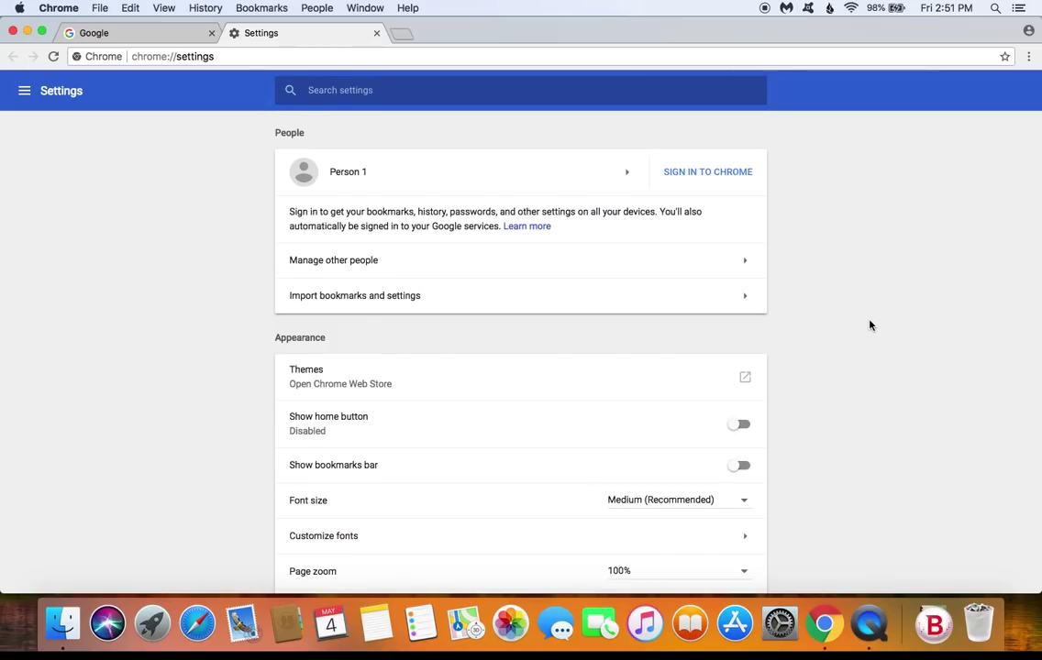
{"action": "scroll", "coordinate": [869, 325], "scroll_direction": "down", "scroll_amount": 2}
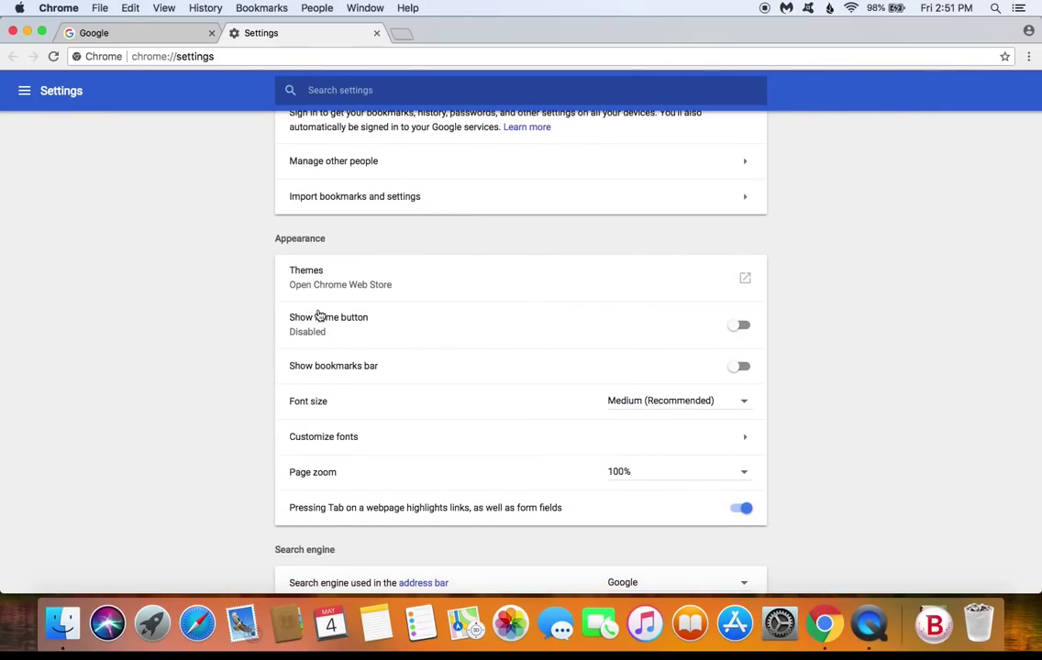
{"action": "left_click", "coordinate": [734, 336]}
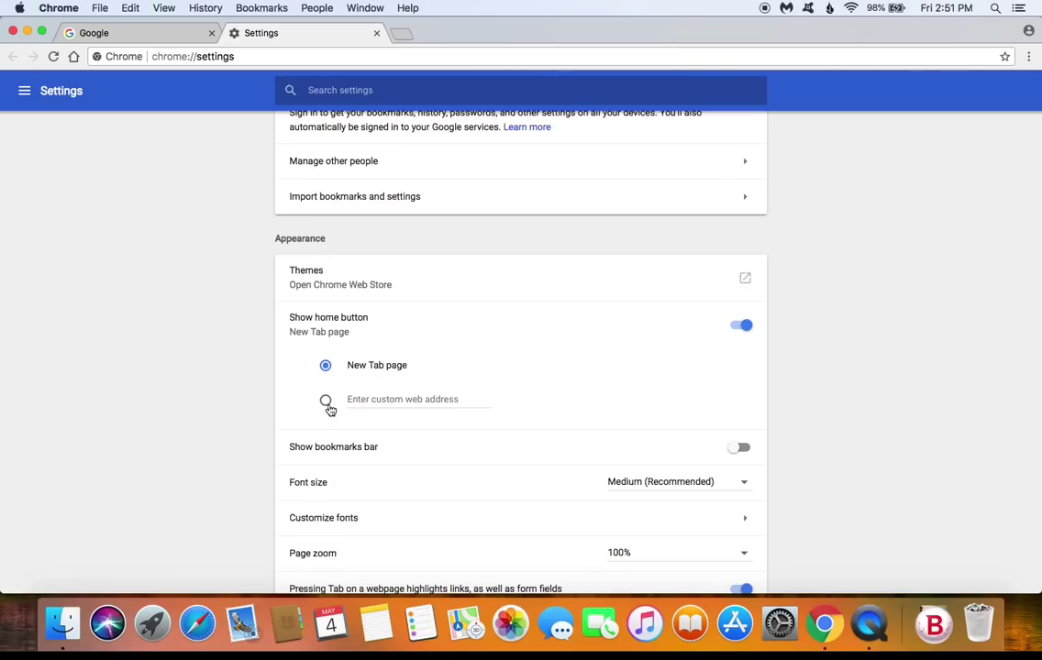
{"action": "left_click", "coordinate": [327, 402]}
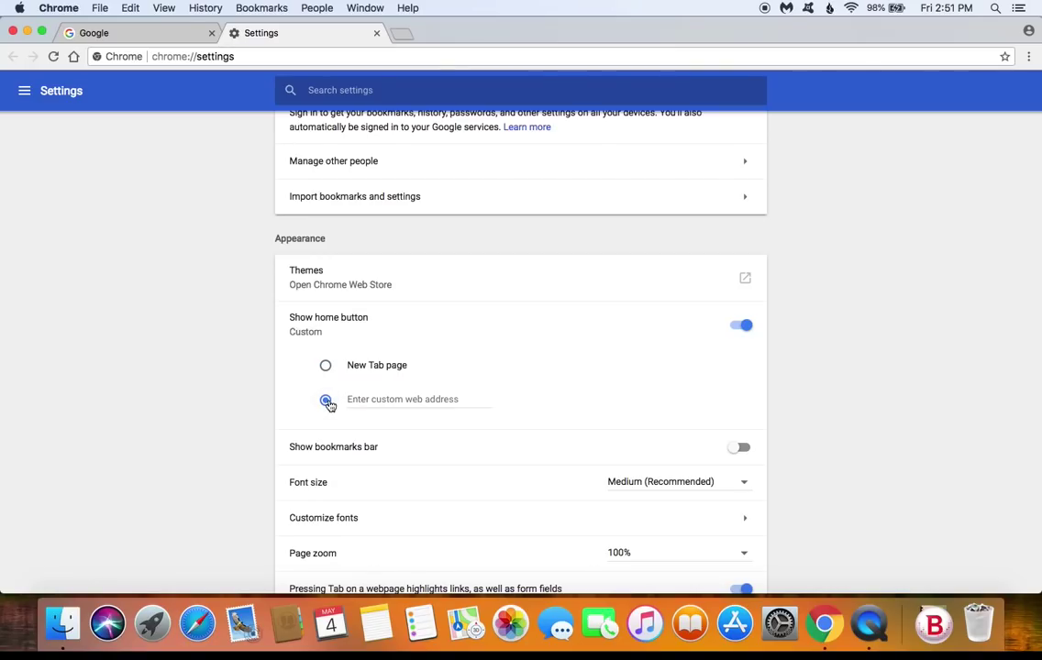
{"action": "left_click", "coordinate": [368, 399]}
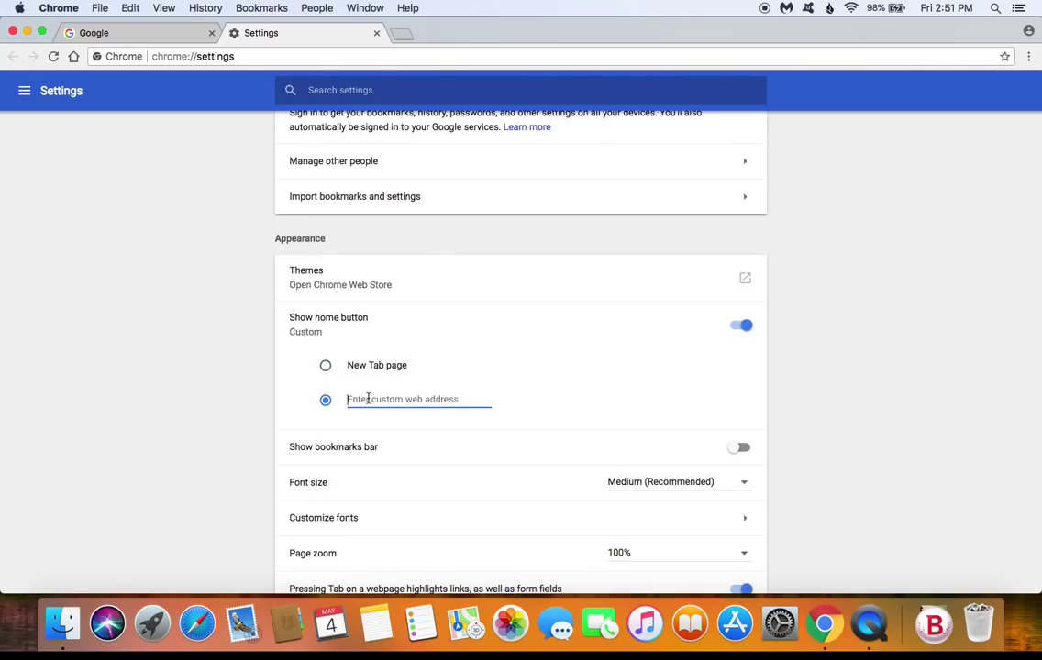
{"action": "type", "text": "www"}
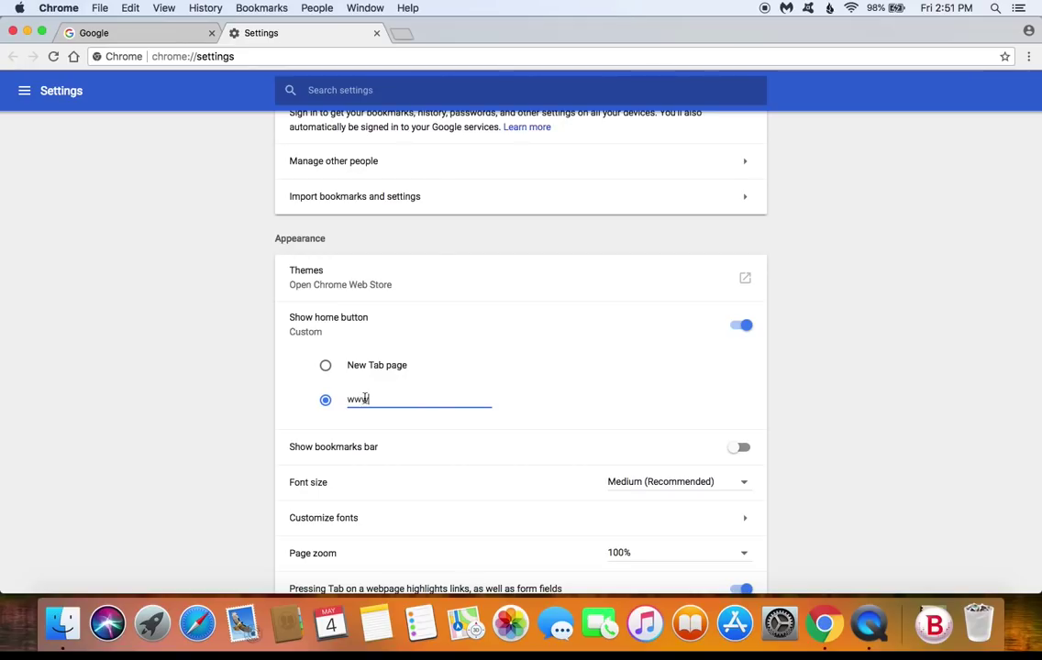
{"action": "type", "text": ".googl"}
{"action": "key", "text": "BackSpace"}
{"action": "key", "text": "BackSpace"}
{"action": "scroll", "coordinate": [208, 389], "scroll_direction": "down", "scroll_amount": 3}
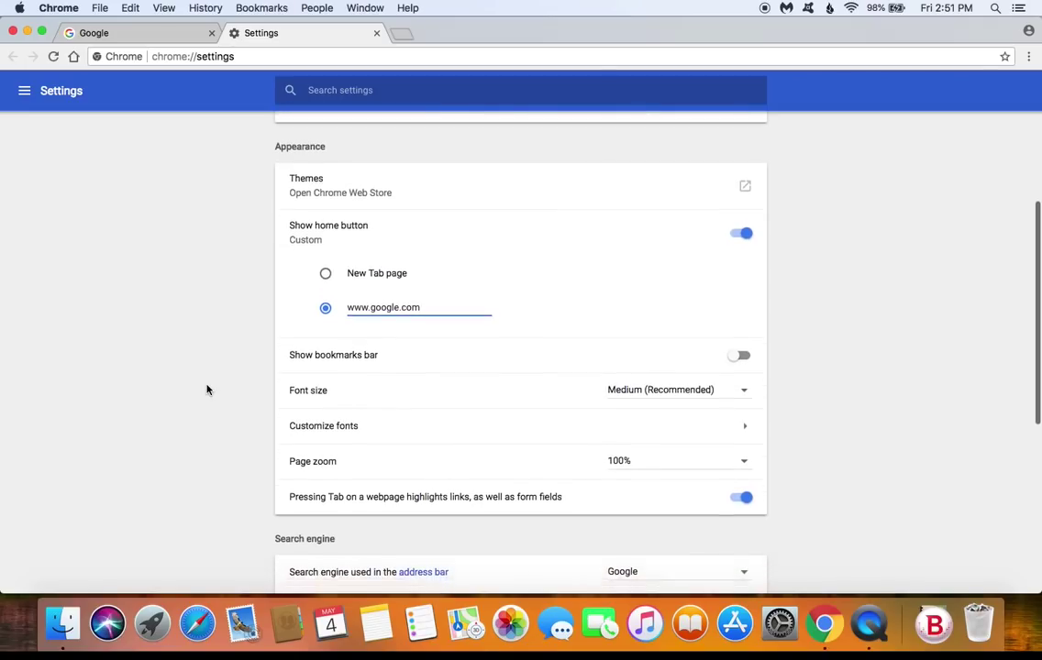
- Review the choices for the address bar search engine and keep Chrome's startup option on Open the New Tab page
{"action": "scroll", "coordinate": [208, 389], "scroll_direction": "down", "scroll_amount": 5}
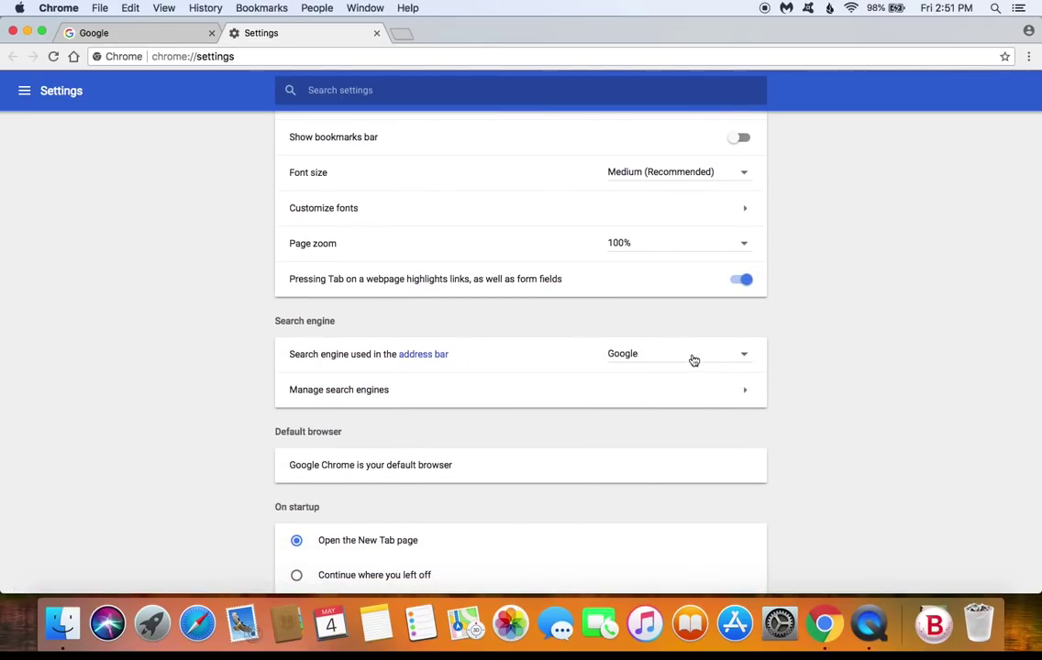
{"action": "left_click", "coordinate": [744, 359]}
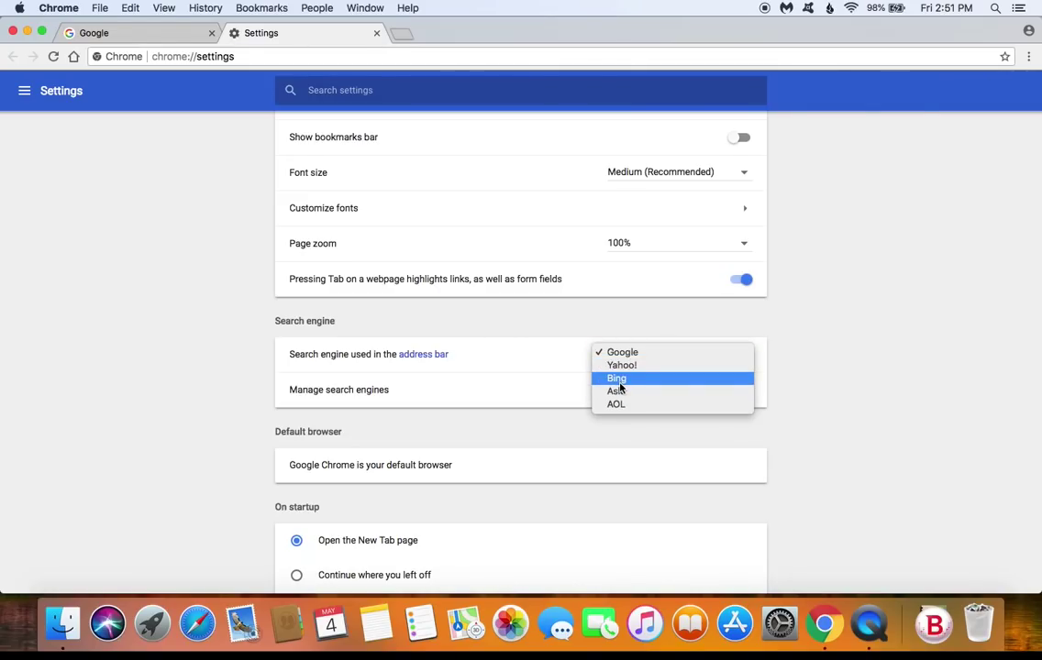
{"action": "left_click", "coordinate": [199, 374]}
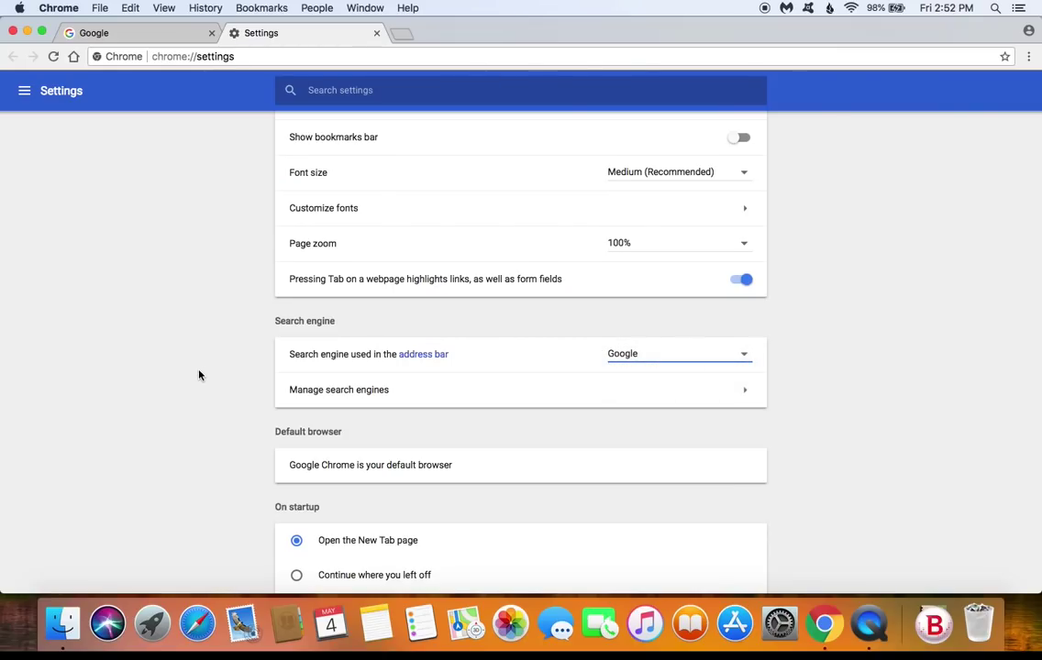
{"action": "scroll", "coordinate": [202, 415], "scroll_direction": "down", "scroll_amount": 3}
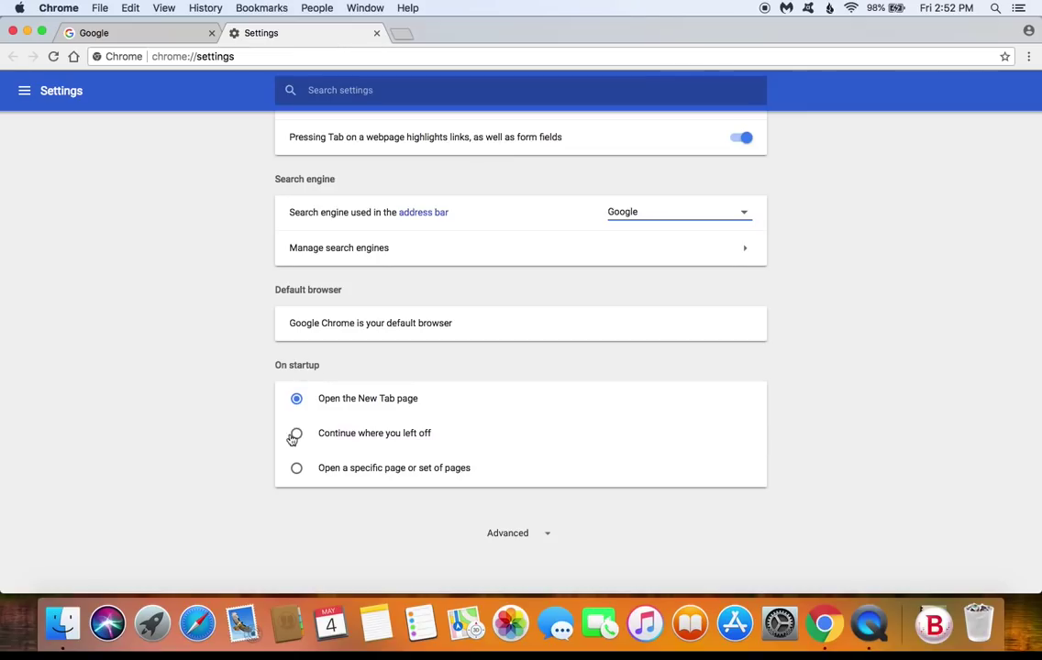
{"action": "left_click", "coordinate": [298, 407]}
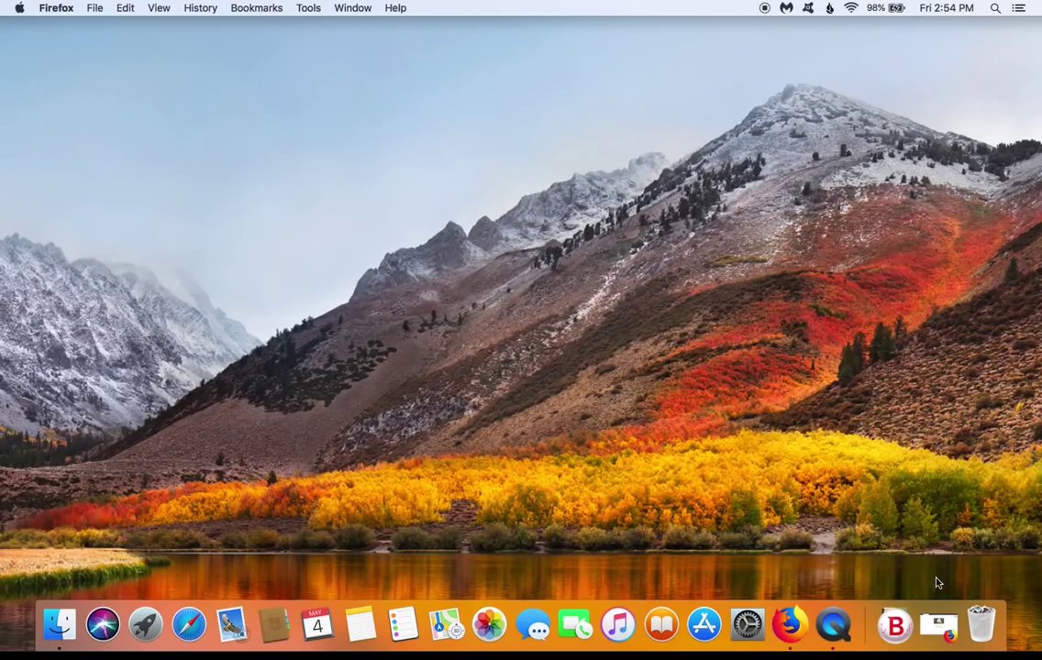
- Switch to Firefox and view its version and update information
{"action": "left_click", "coordinate": [932, 627]}
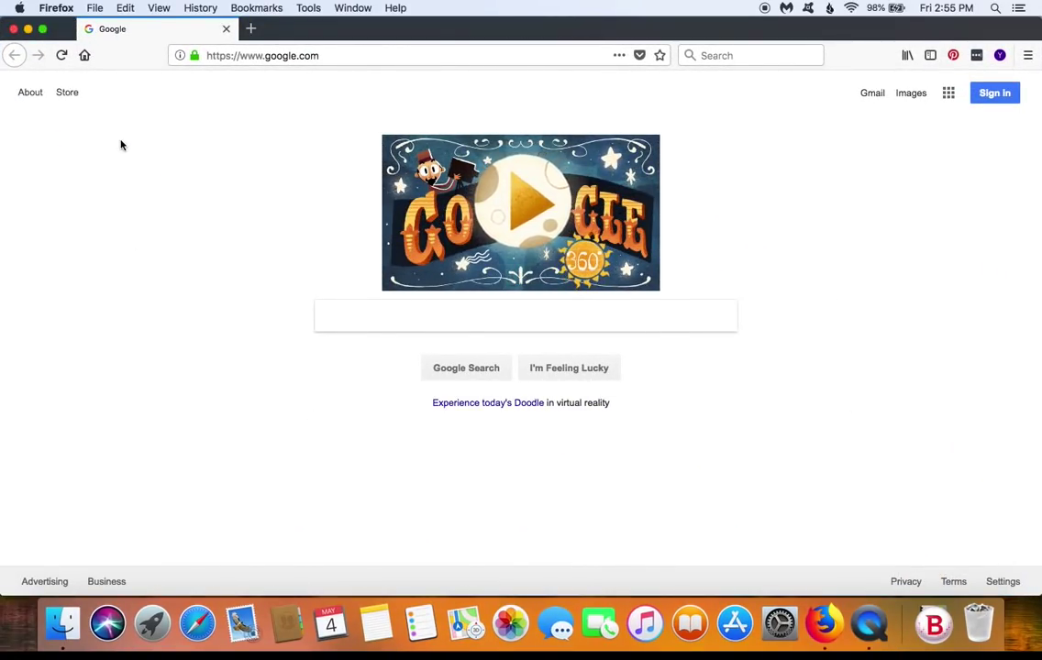
{"action": "left_click", "coordinate": [57, 13]}
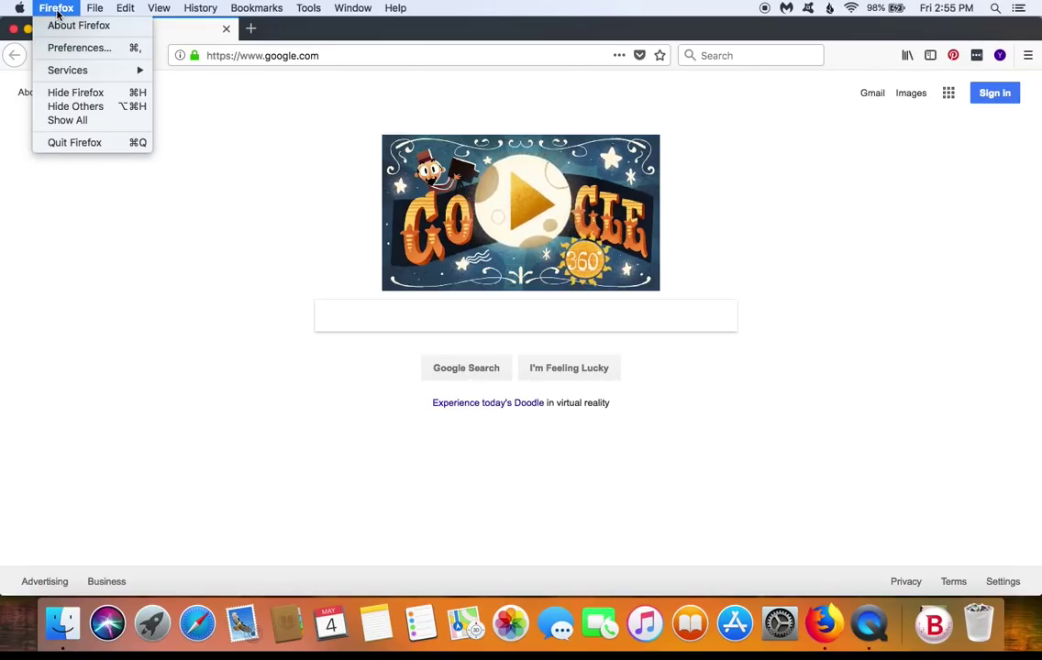
{"action": "left_click", "coordinate": [78, 27]}
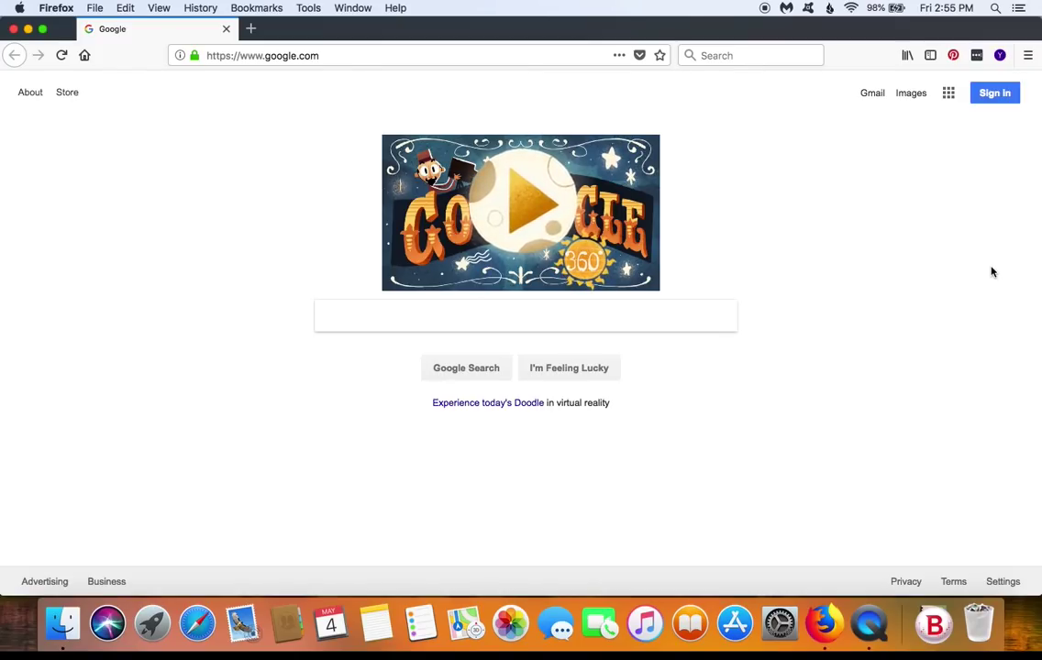
- Open Firefox's installed extensions in the Add-ons Manager and check them for updates
{"action": "left_click", "coordinate": [1027, 59]}
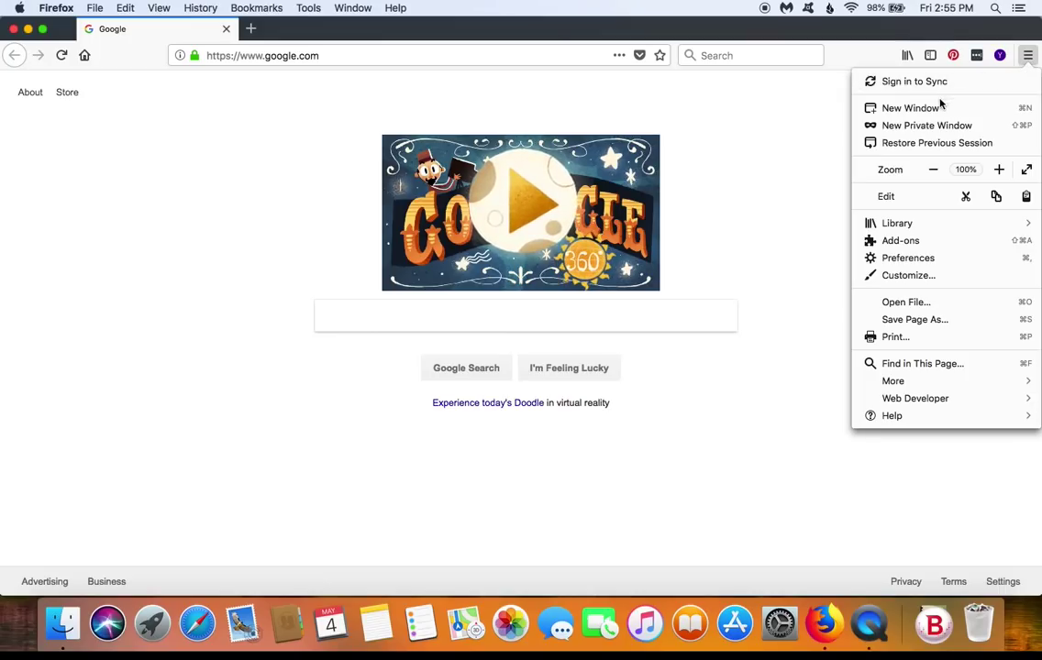
{"action": "left_click", "coordinate": [901, 242]}
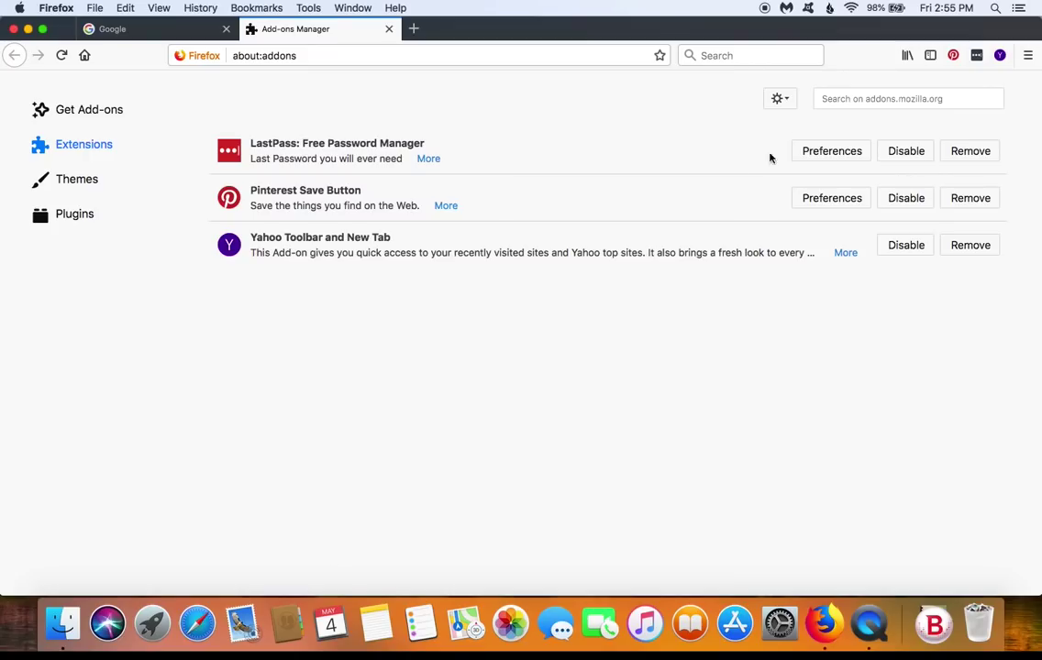
{"action": "left_click", "coordinate": [776, 99]}
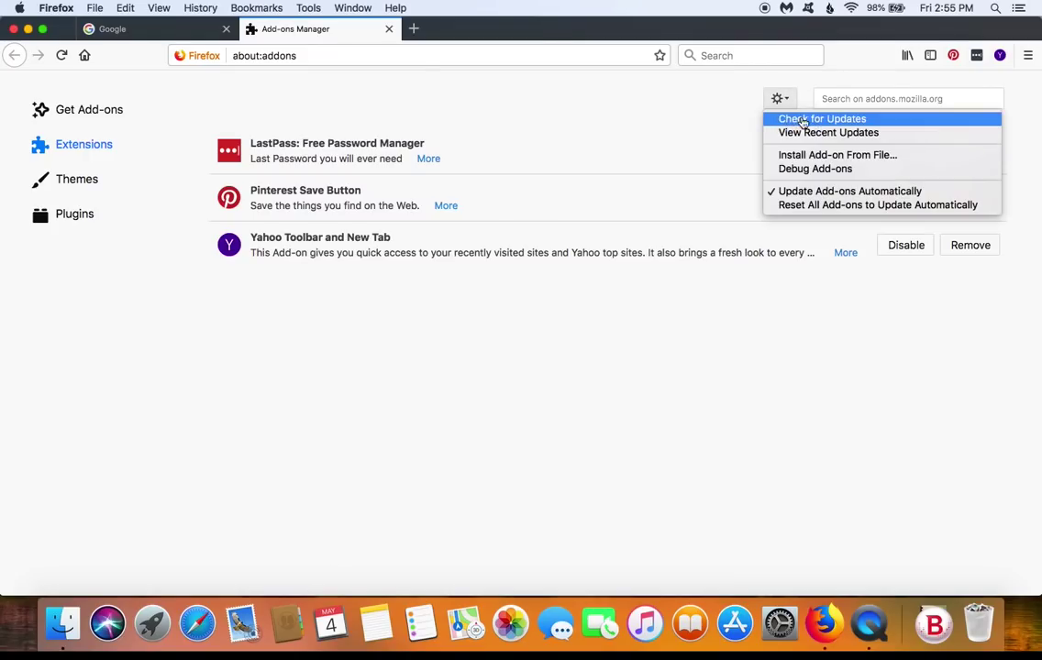
{"action": "left_click", "coordinate": [786, 118]}
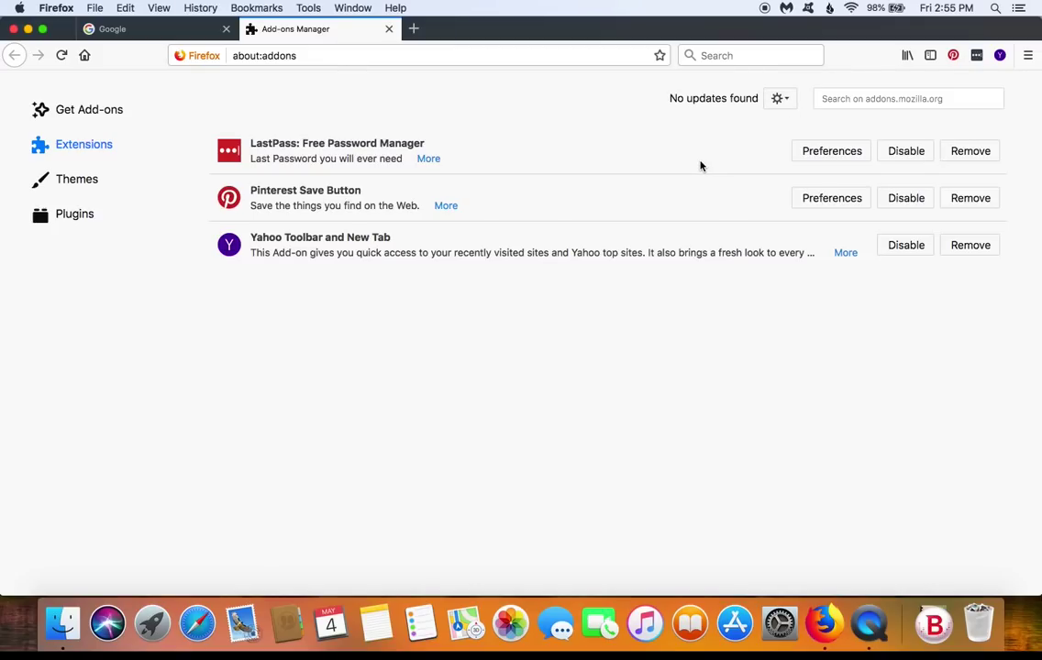
{"action": "left_click", "coordinate": [776, 101]}
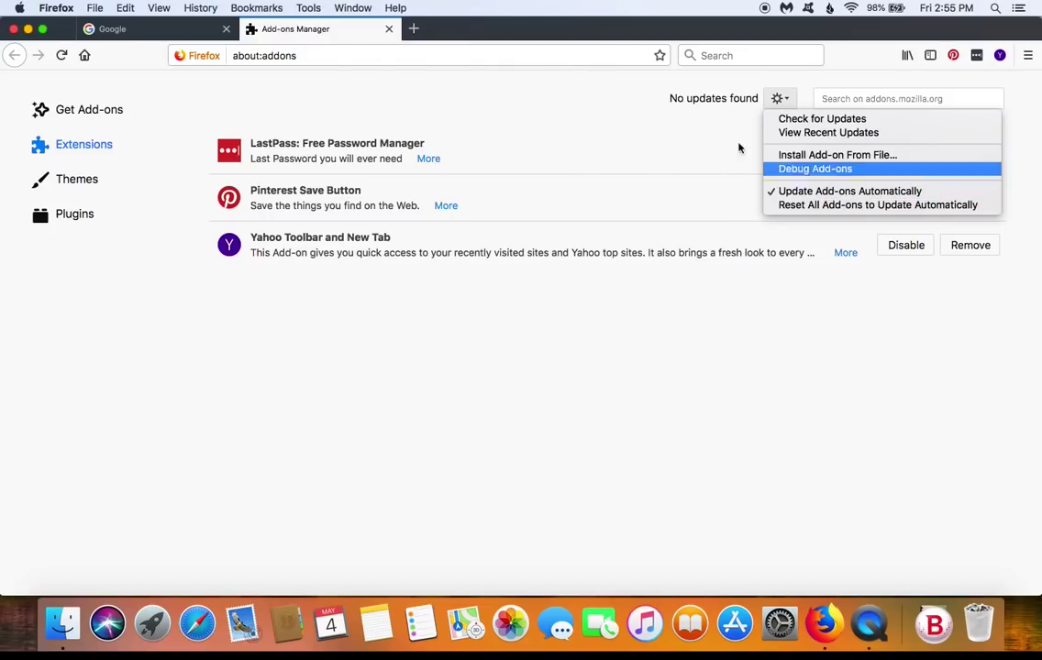
{"action": "left_click", "coordinate": [596, 109]}
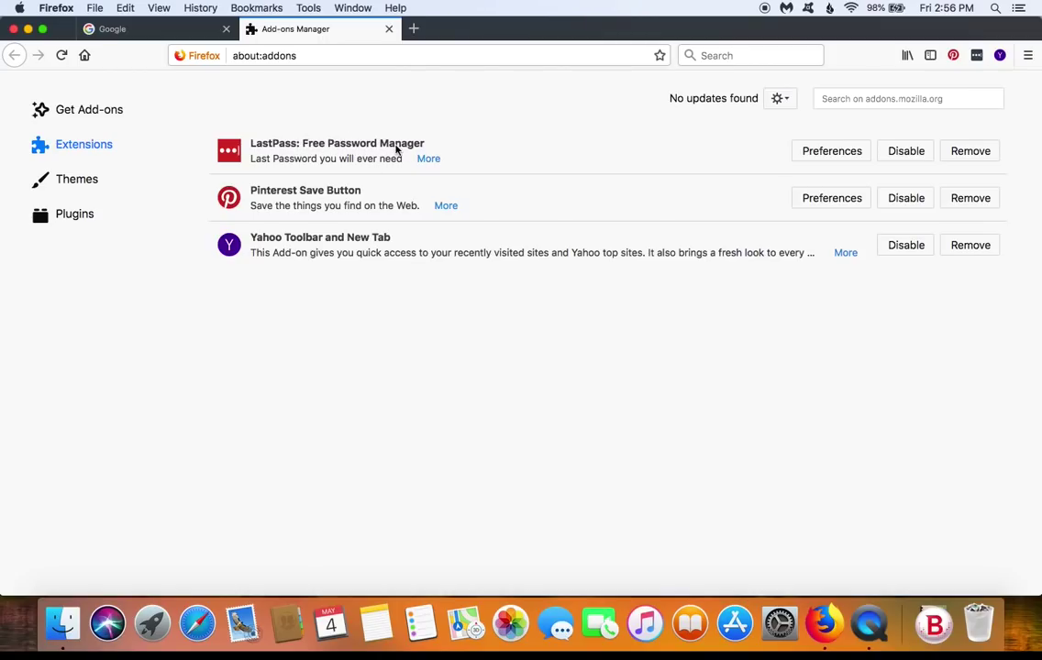
- Disable the LastPass extension in Firefox and remove the Pinterest Save Button and Yahoo Toolbar and New Tab extensions
{"action": "left_click", "coordinate": [904, 153]}
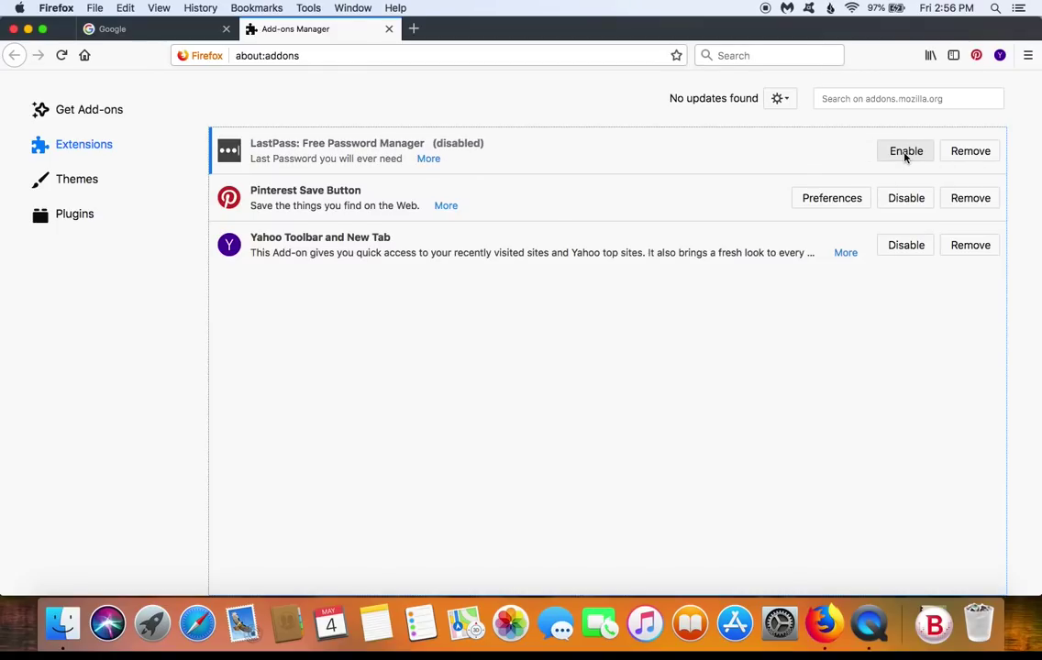
{"action": "left_click", "coordinate": [964, 200]}
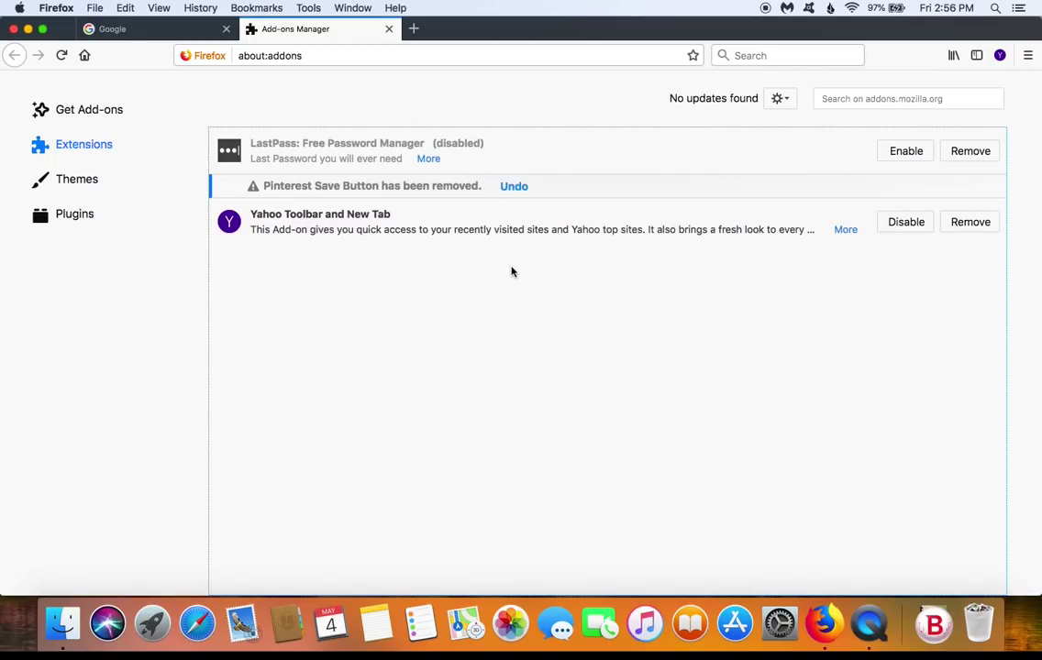
{"action": "left_click", "coordinate": [978, 224]}
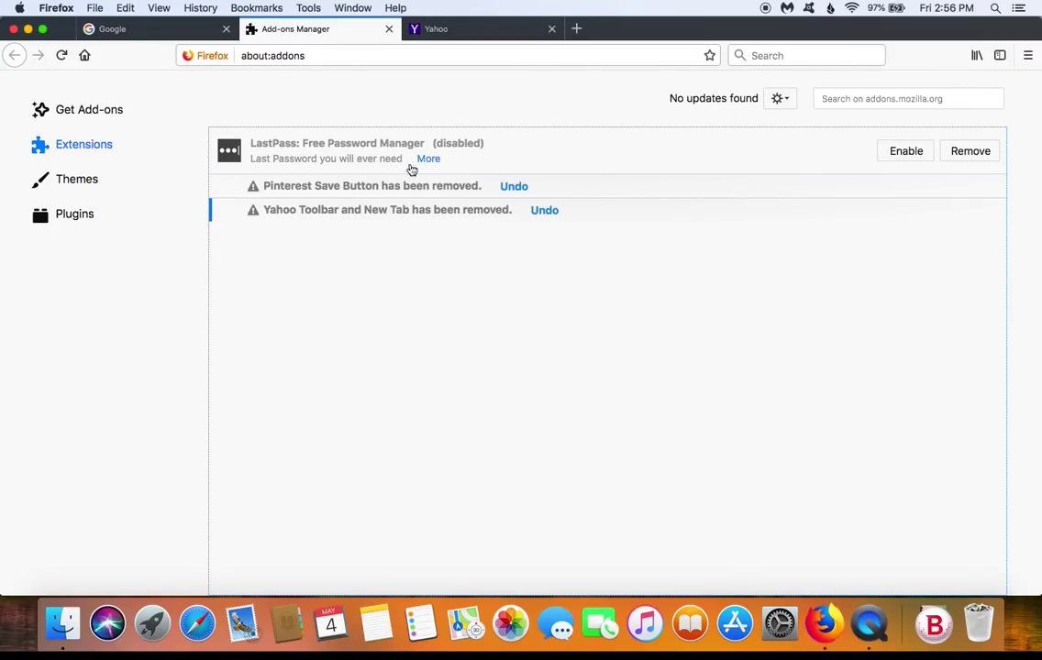
- Examine Firefox's installed plugins and the activation options of the OpenH264 Video Codec
{"action": "left_click", "coordinate": [66, 217]}
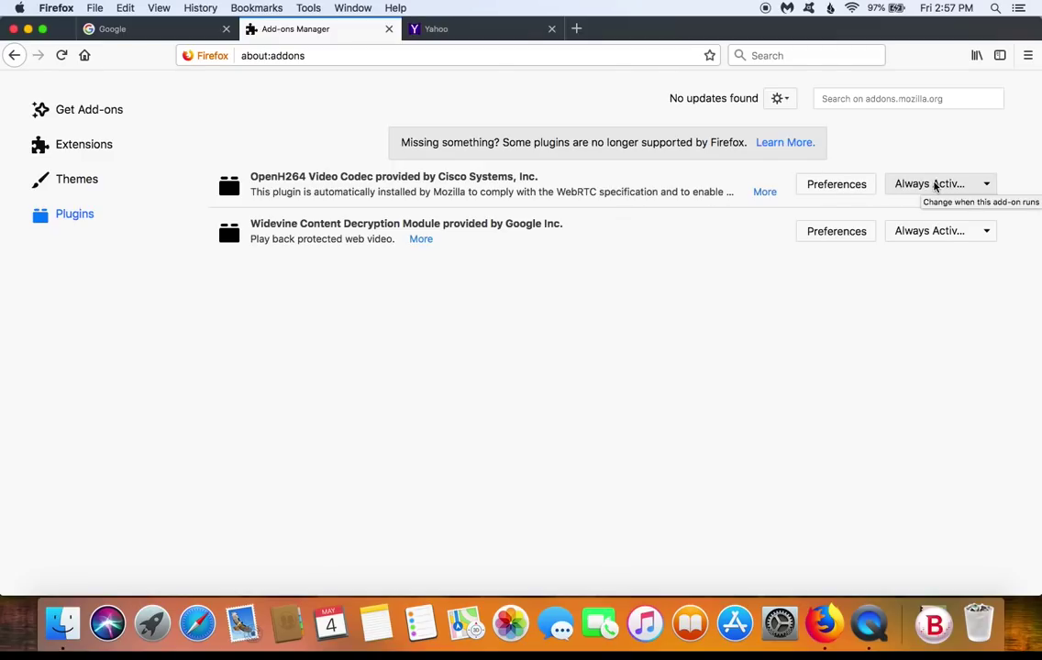
{"action": "left_click", "coordinate": [957, 186]}
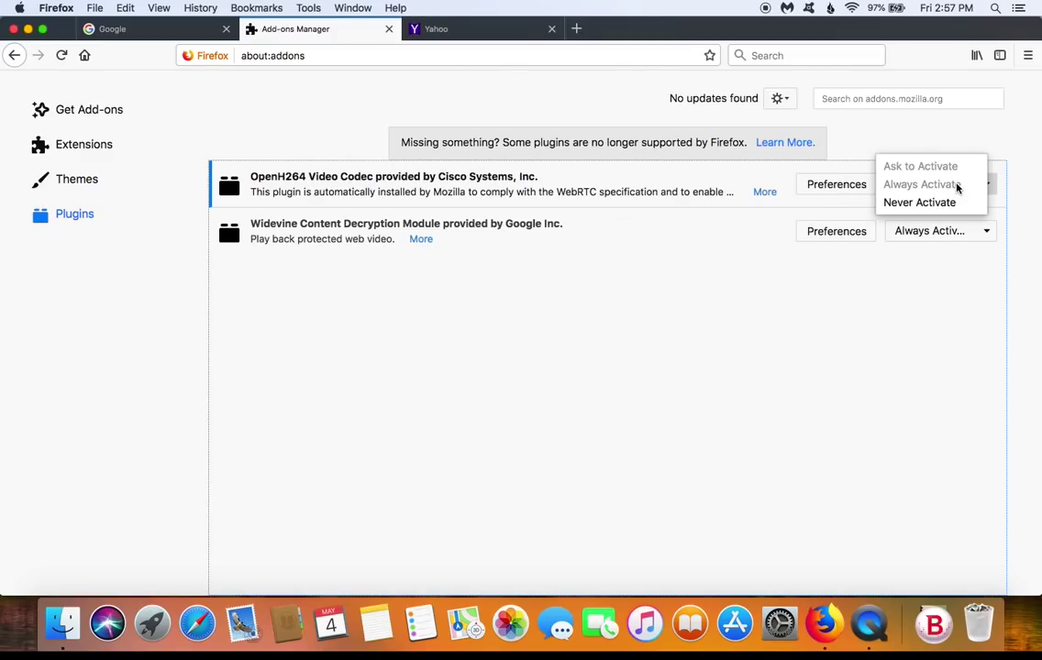
{"action": "left_click", "coordinate": [892, 136]}
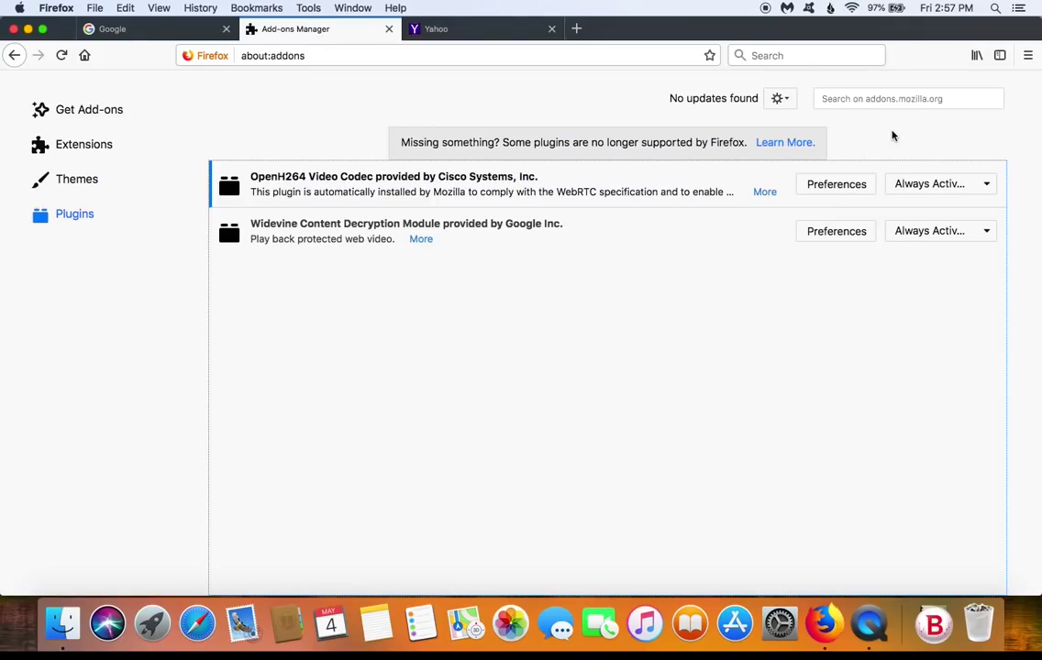
{"action": "left_click", "coordinate": [930, 188]}
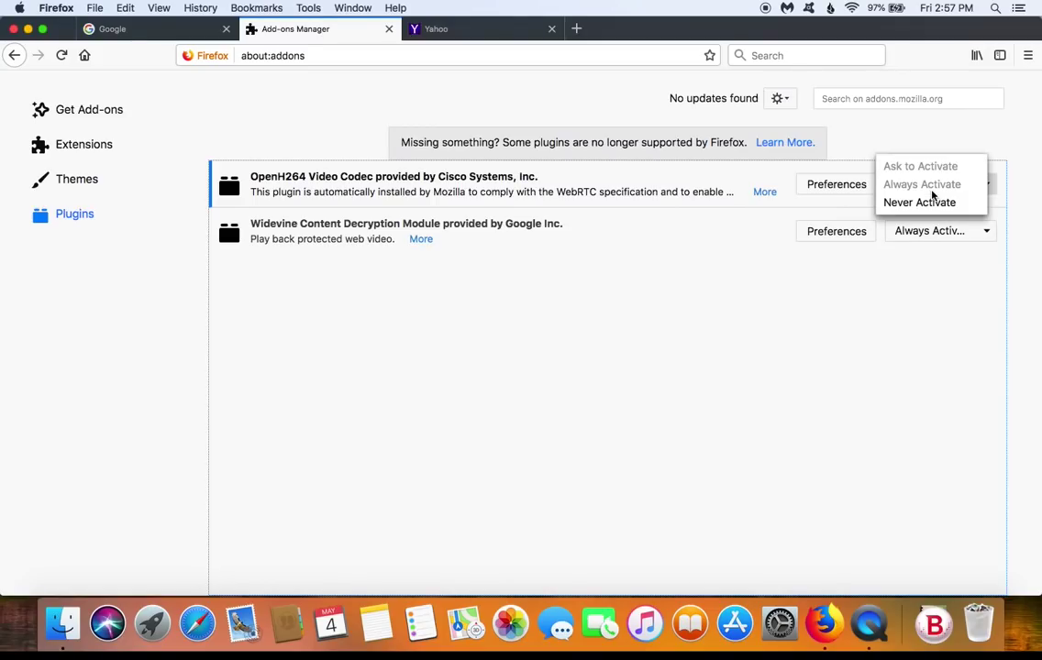
{"action": "left_click", "coordinate": [904, 144]}
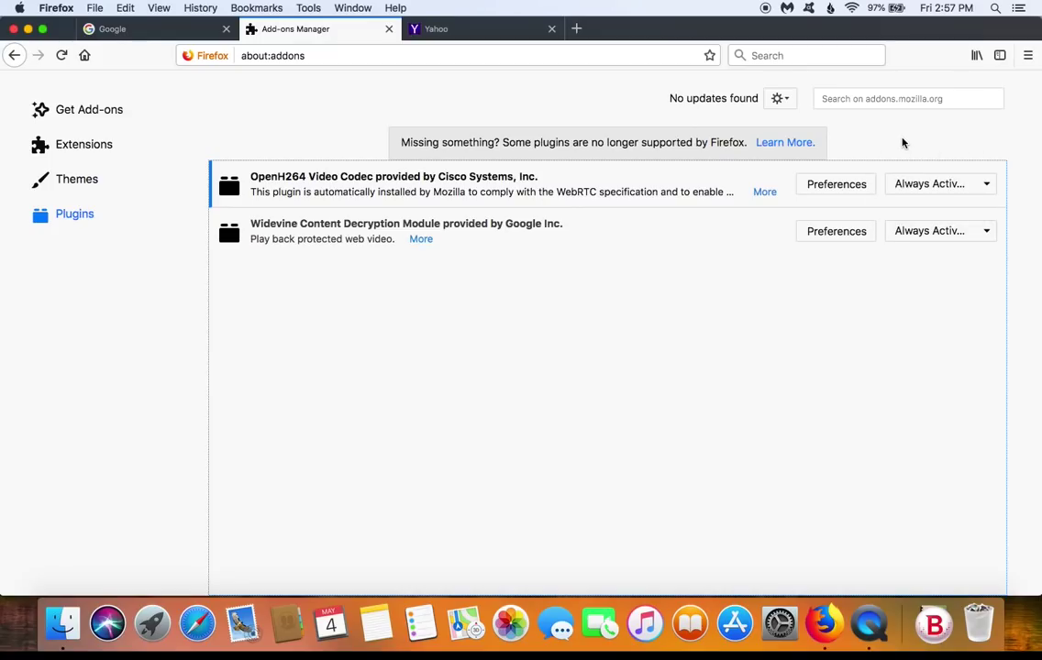
- Open Firefox's preferences and check that startup shows the home page and that the home page address is google.com
{"action": "left_click", "coordinate": [1027, 56]}
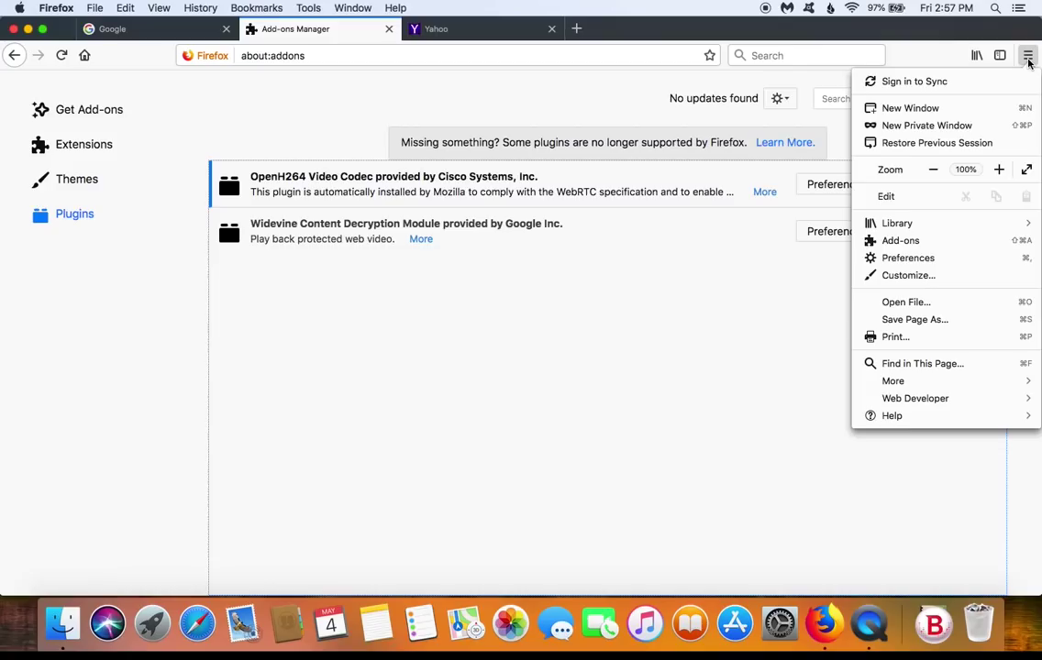
{"action": "left_click", "coordinate": [907, 260]}
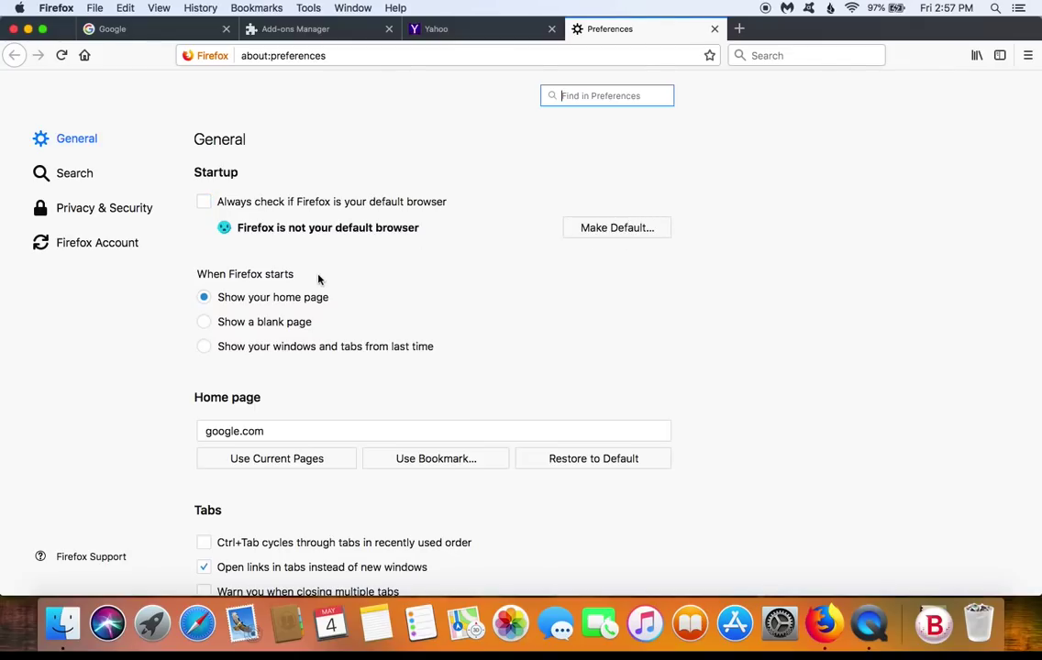
{"action": "left_click", "coordinate": [223, 301]}
{"action": "left_click", "coordinate": [278, 432]}
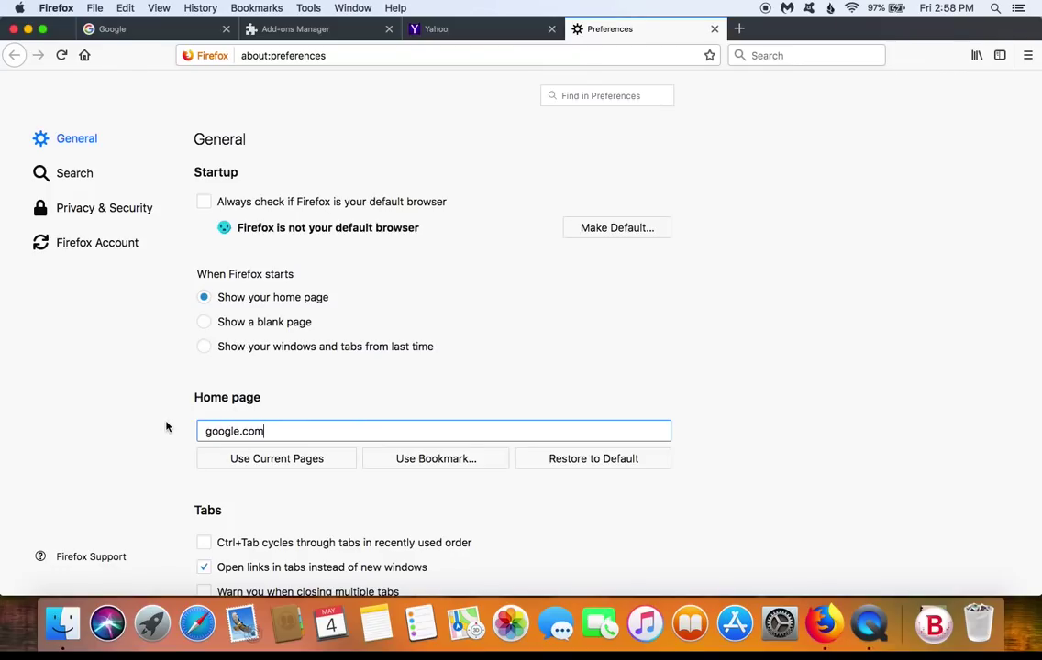
- Examine the available default search engines in Firefox's search preferences, keeping Google selected
{"action": "left_click", "coordinate": [74, 174]}
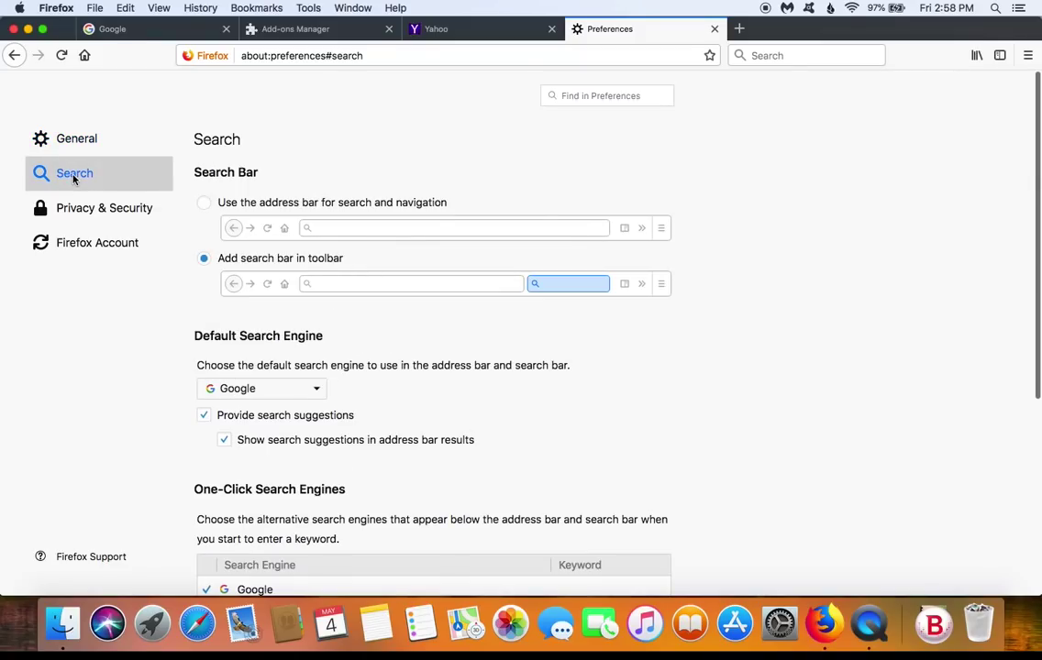
{"action": "scroll", "coordinate": [383, 387], "scroll_direction": "down", "scroll_amount": 2}
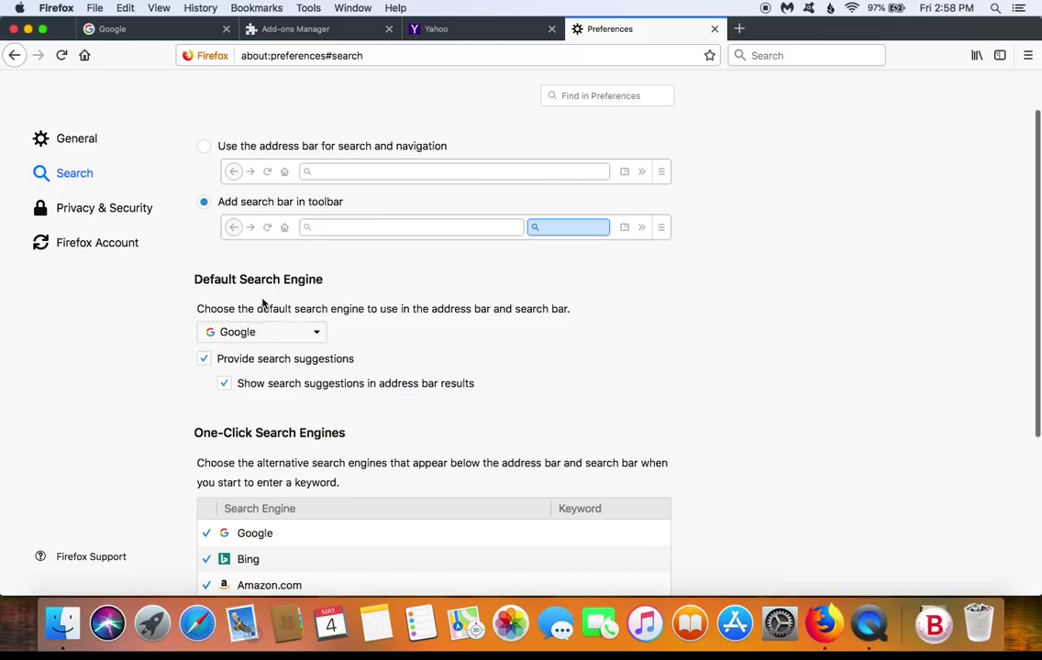
{"action": "left_click", "coordinate": [316, 333]}
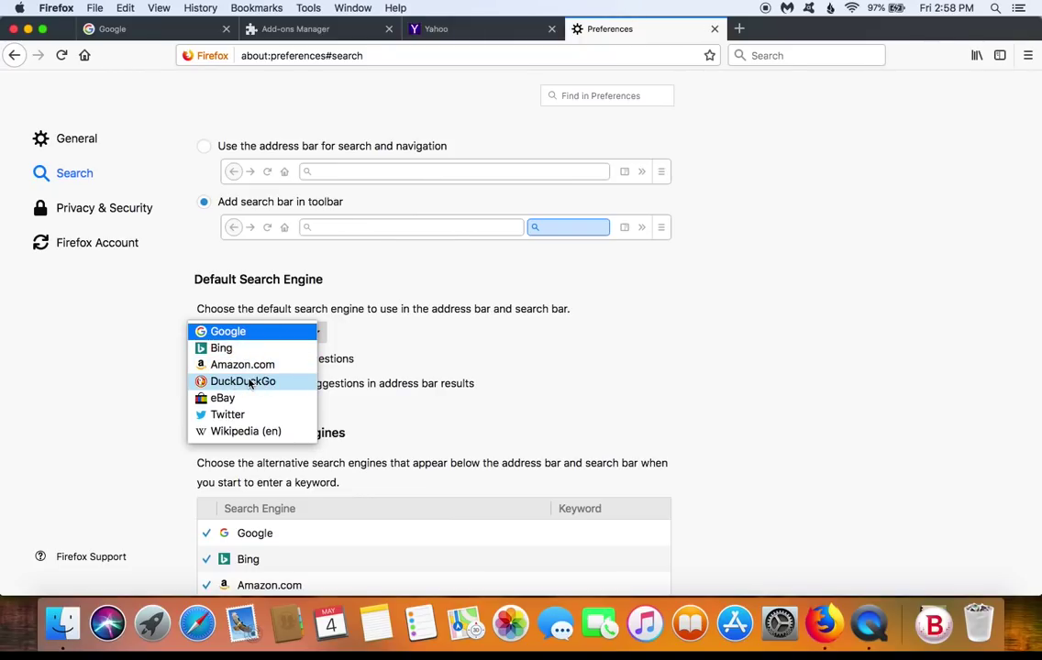
{"action": "left_click", "coordinate": [518, 364]}
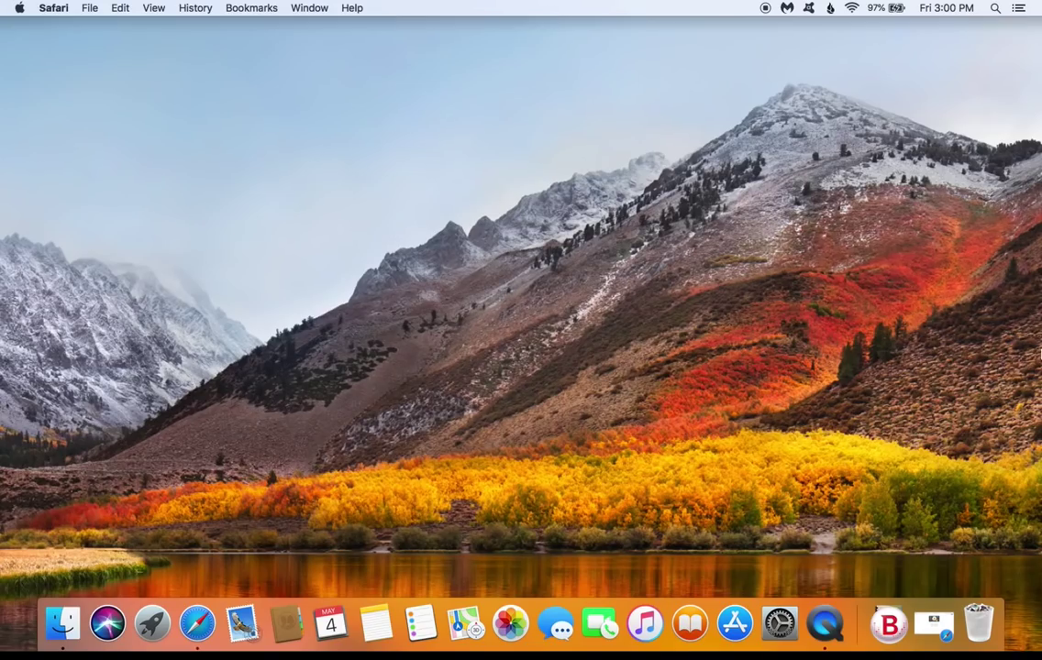
- Switch to Safari and open its preferences to review the installed extensions
{"action": "left_click", "coordinate": [932, 623]}
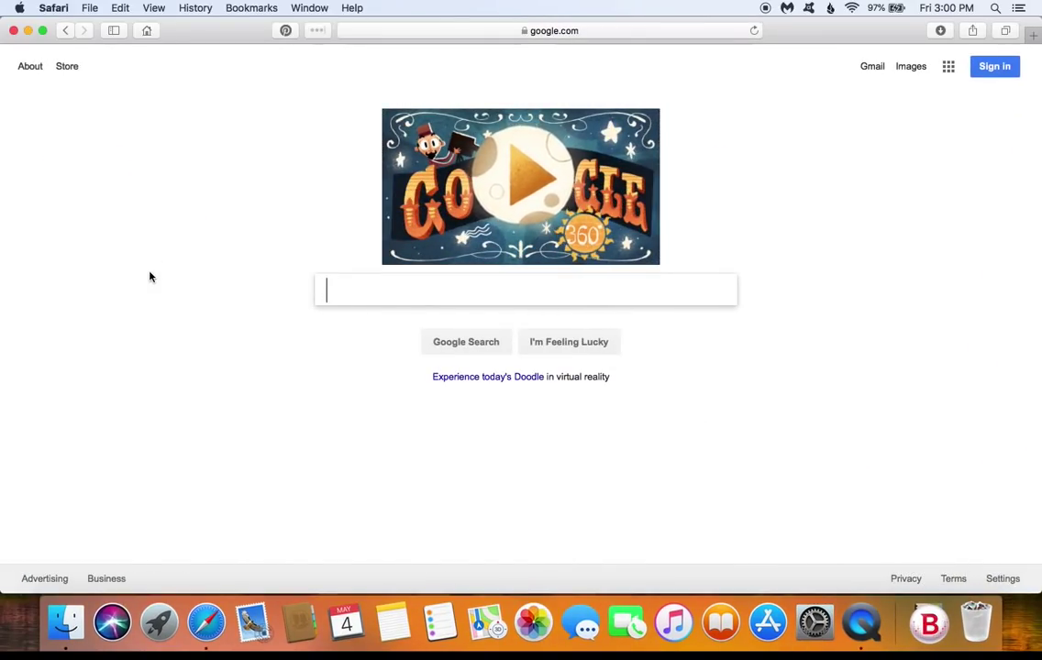
{"action": "left_click", "coordinate": [53, 8]}
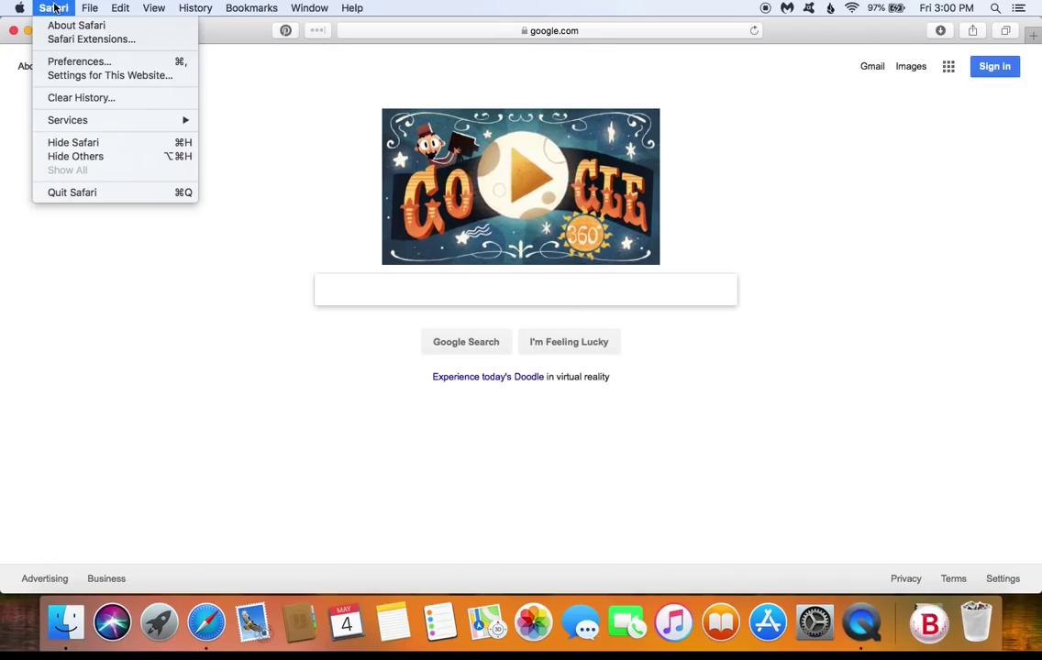
{"action": "left_click", "coordinate": [65, 62]}
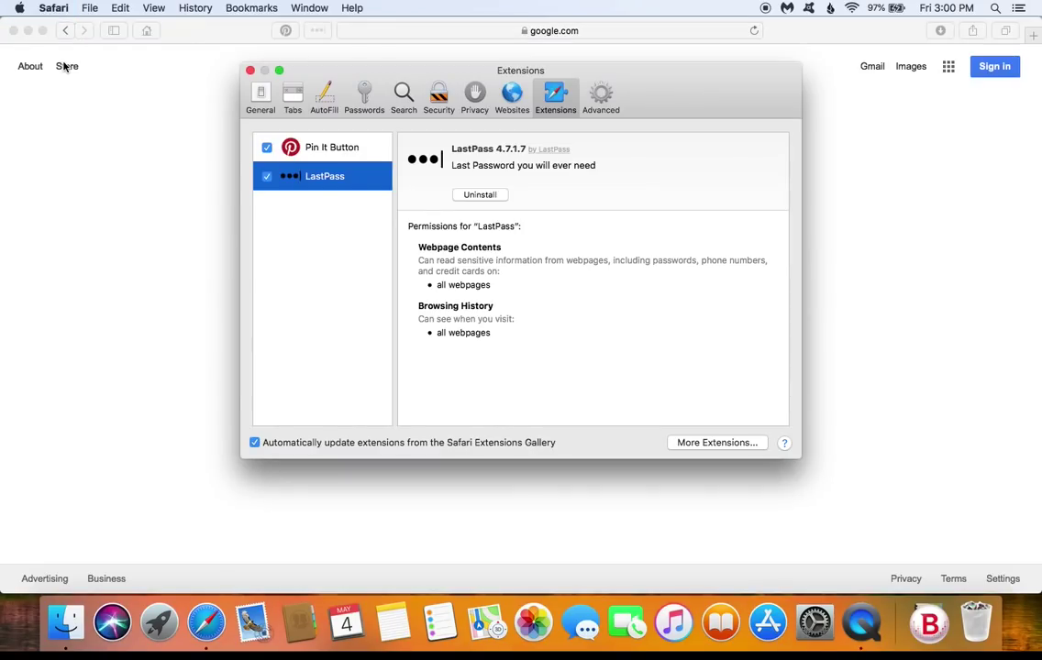
- Review Safari's general startup and homepage settings and the available search engines, keeping Google selected
{"action": "left_click", "coordinate": [261, 114]}
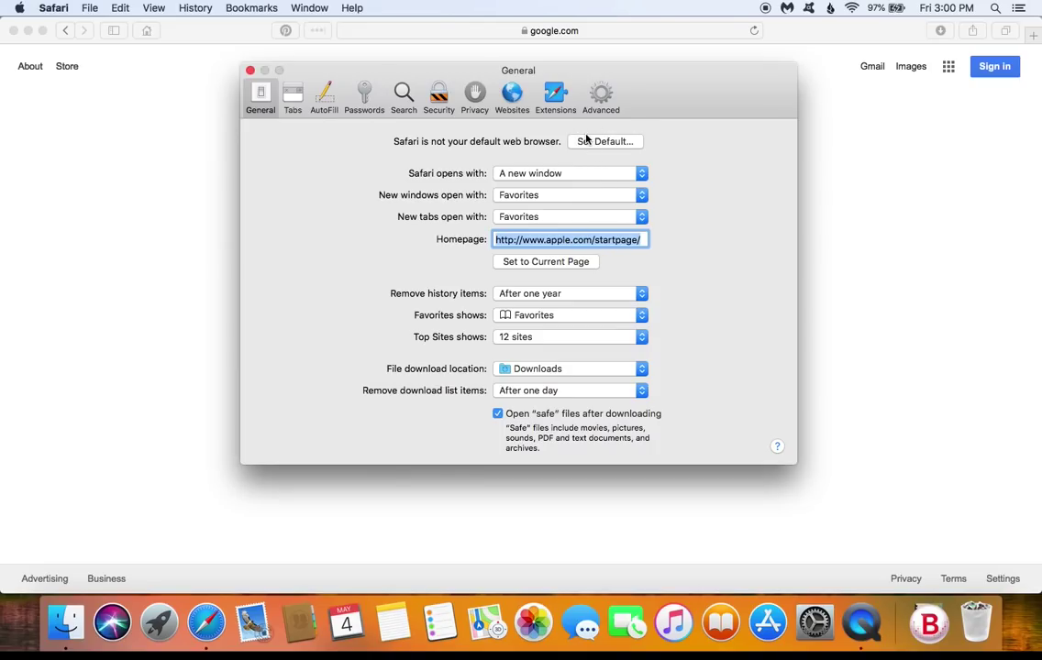
{"action": "left_click", "coordinate": [403, 93]}
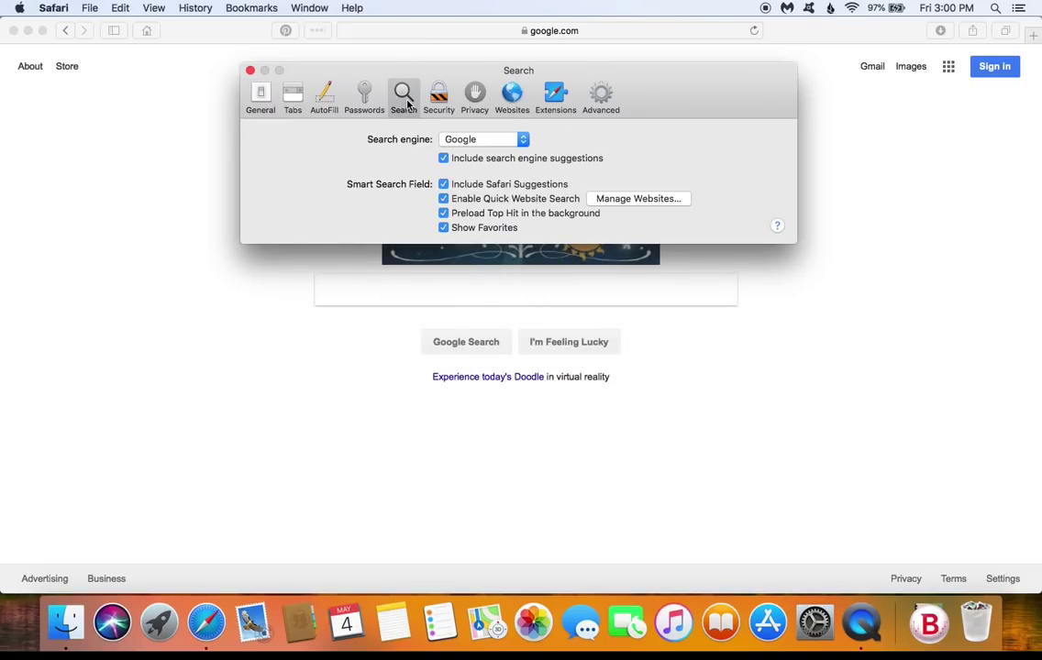
{"action": "left_click", "coordinate": [523, 139]}
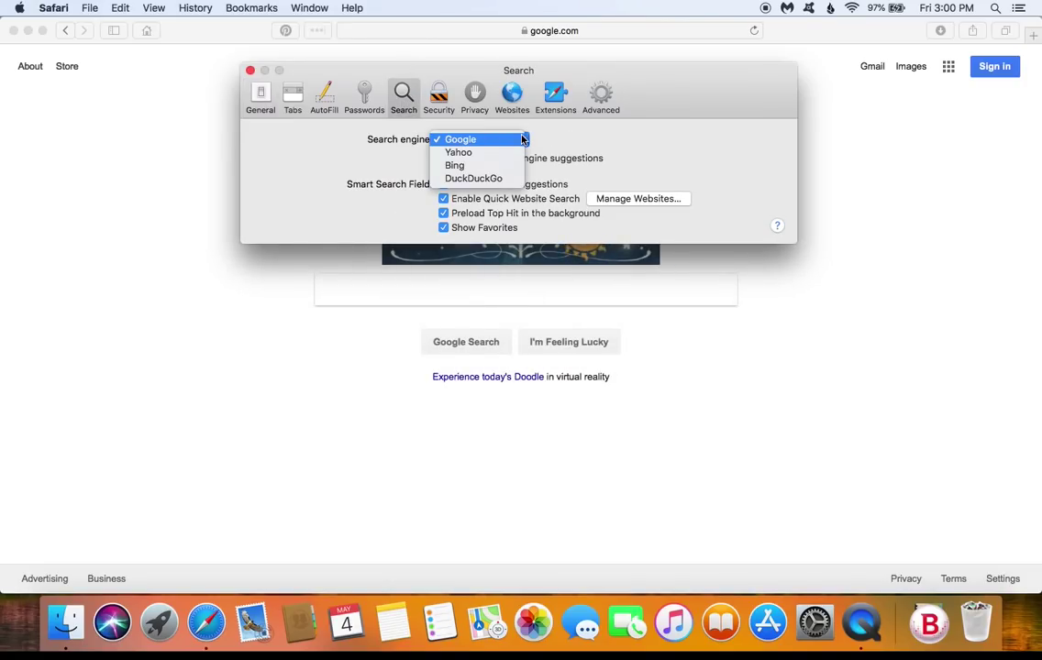
{"action": "left_click", "coordinate": [549, 137]}
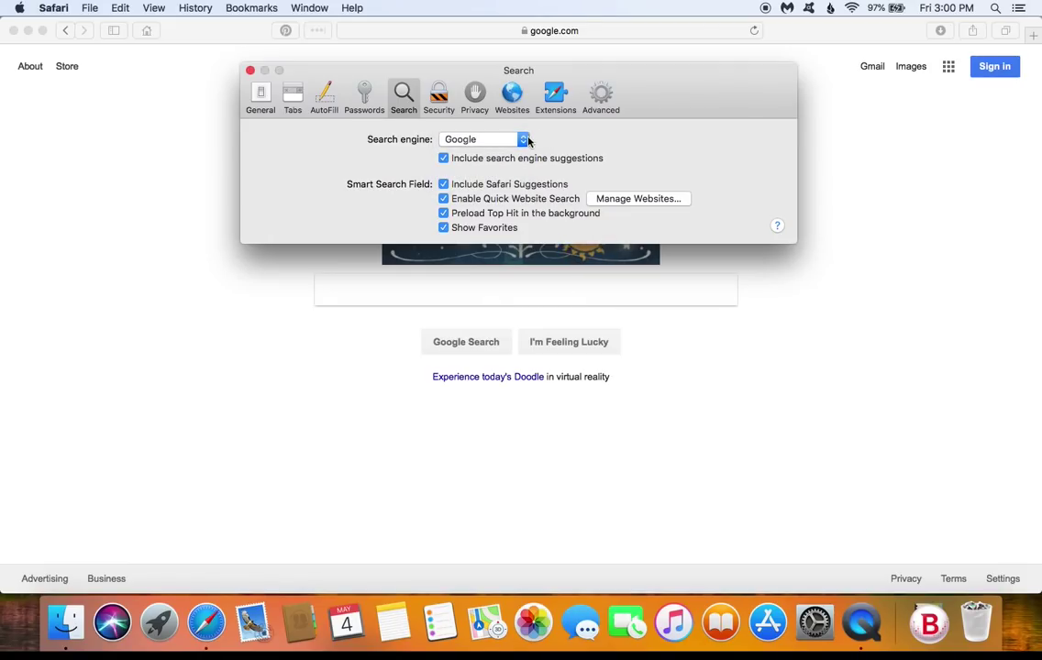
{"action": "left_click", "coordinate": [523, 140]}
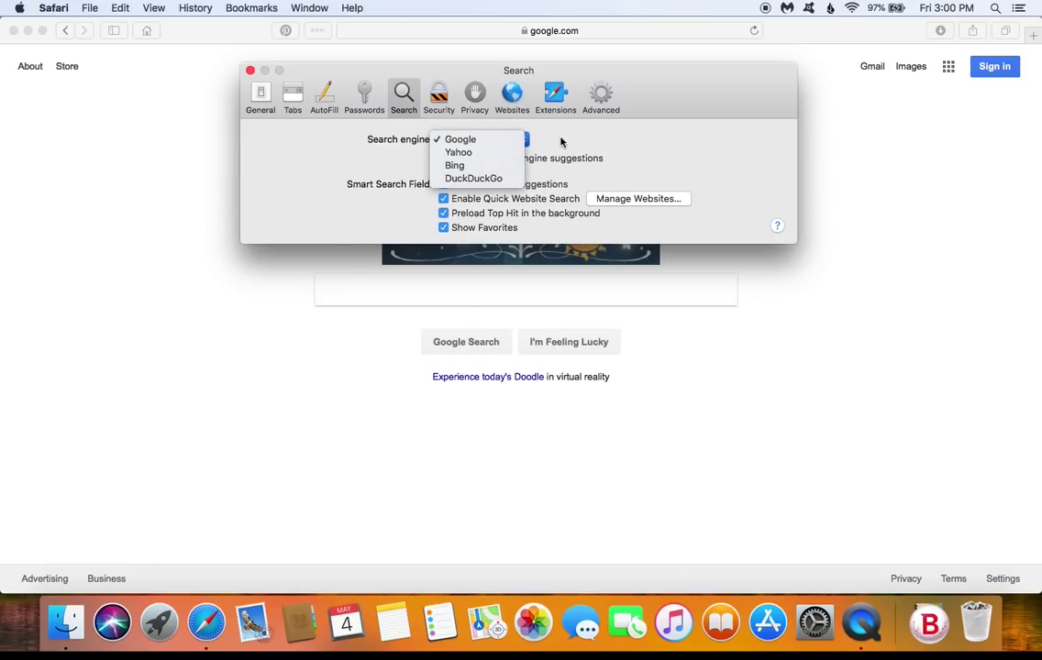
{"action": "left_click", "coordinate": [561, 142]}
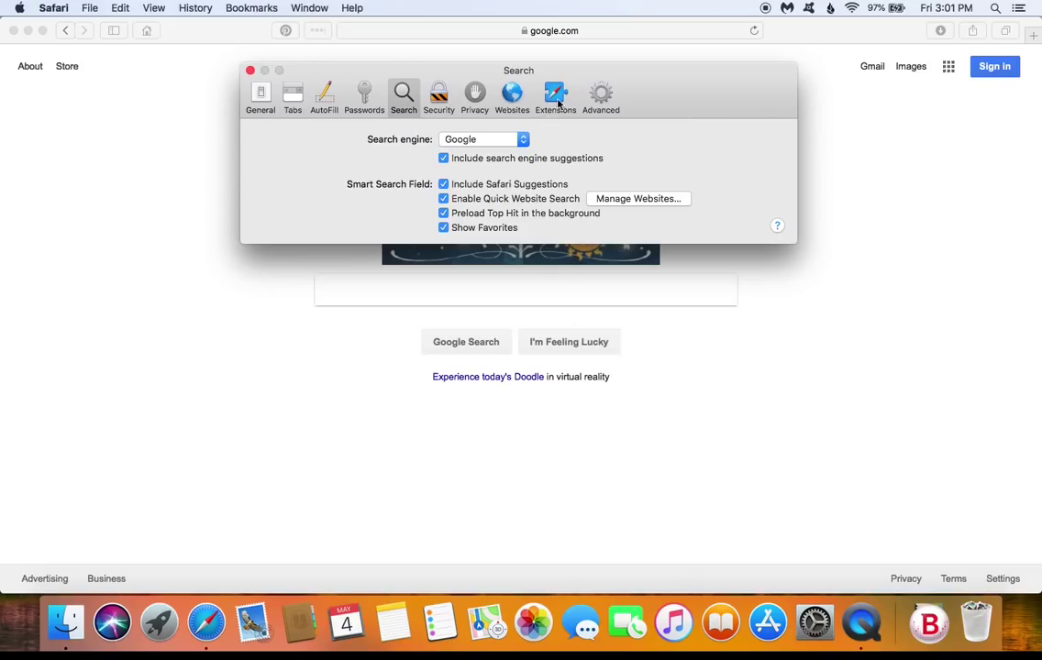
- Disable the Pin It Button extension in Safari and uninstall it
{"action": "left_click", "coordinate": [555, 105]}
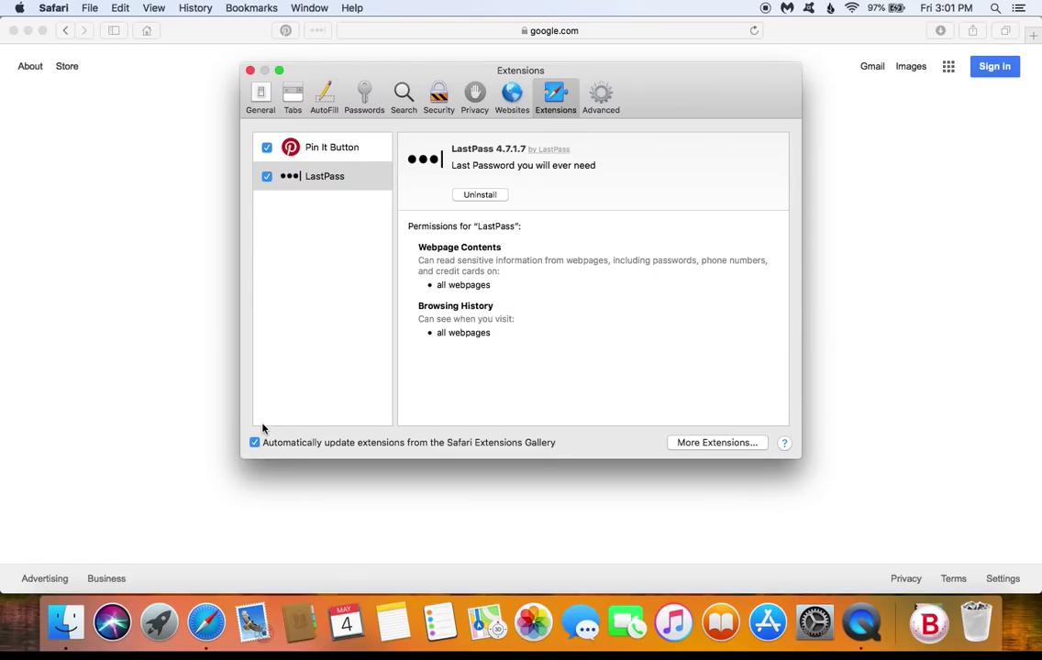
{"action": "left_click", "coordinate": [300, 155]}
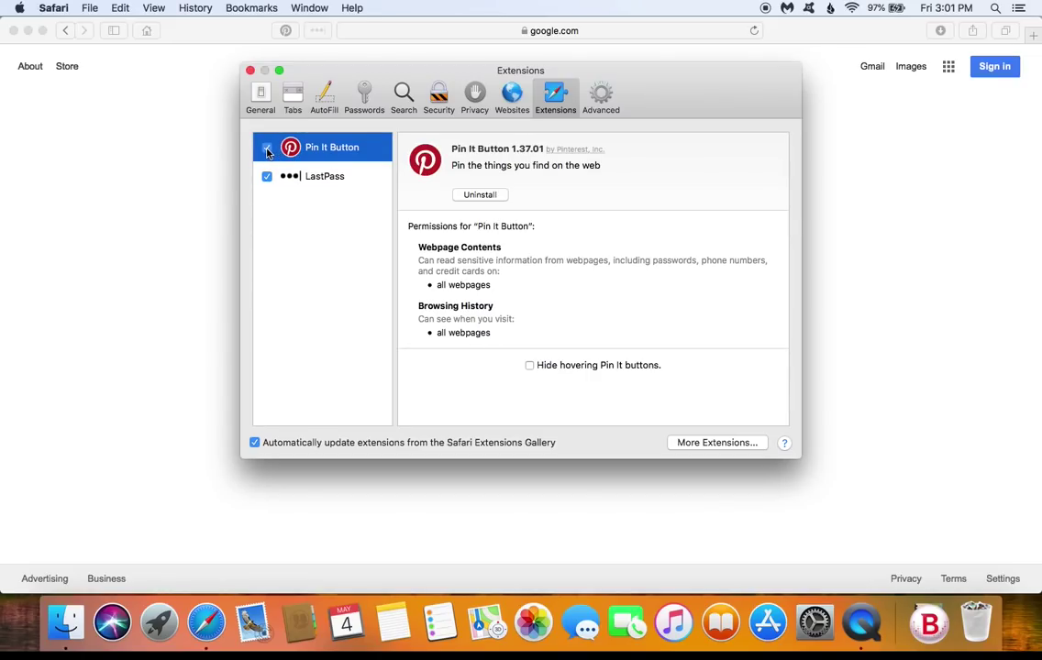
{"action": "left_click", "coordinate": [267, 149]}
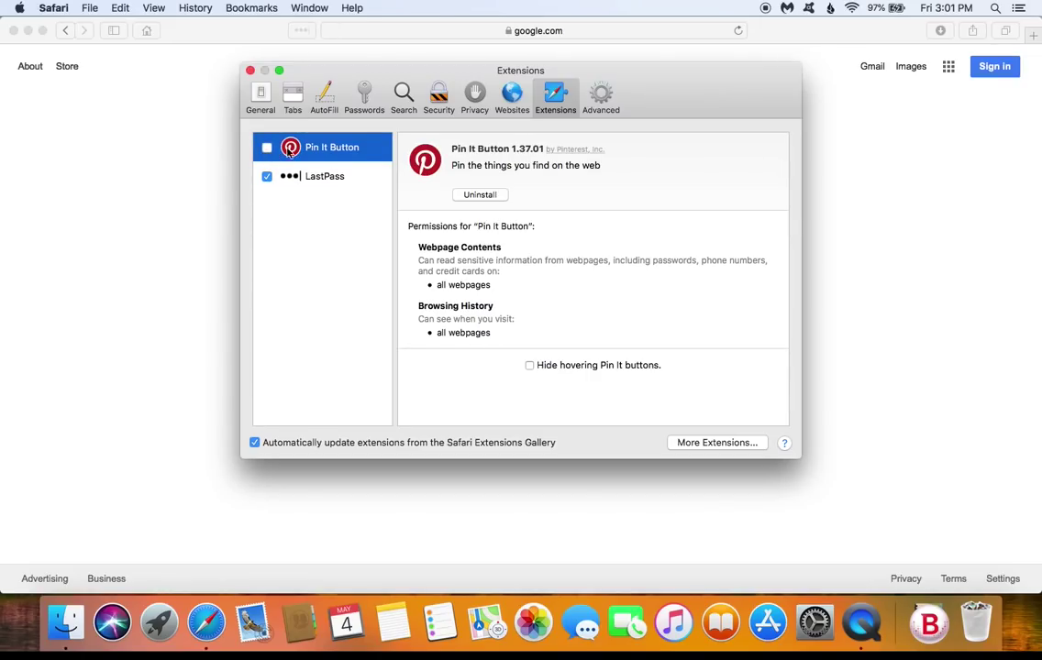
{"action": "left_click", "coordinate": [488, 195]}
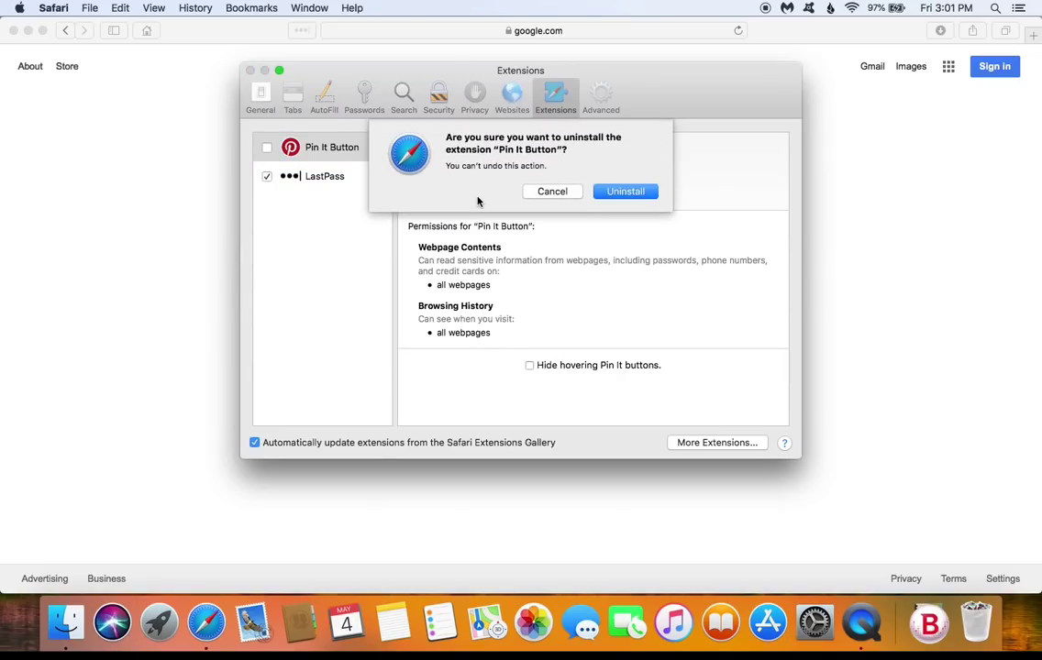
{"action": "left_click", "coordinate": [623, 194]}
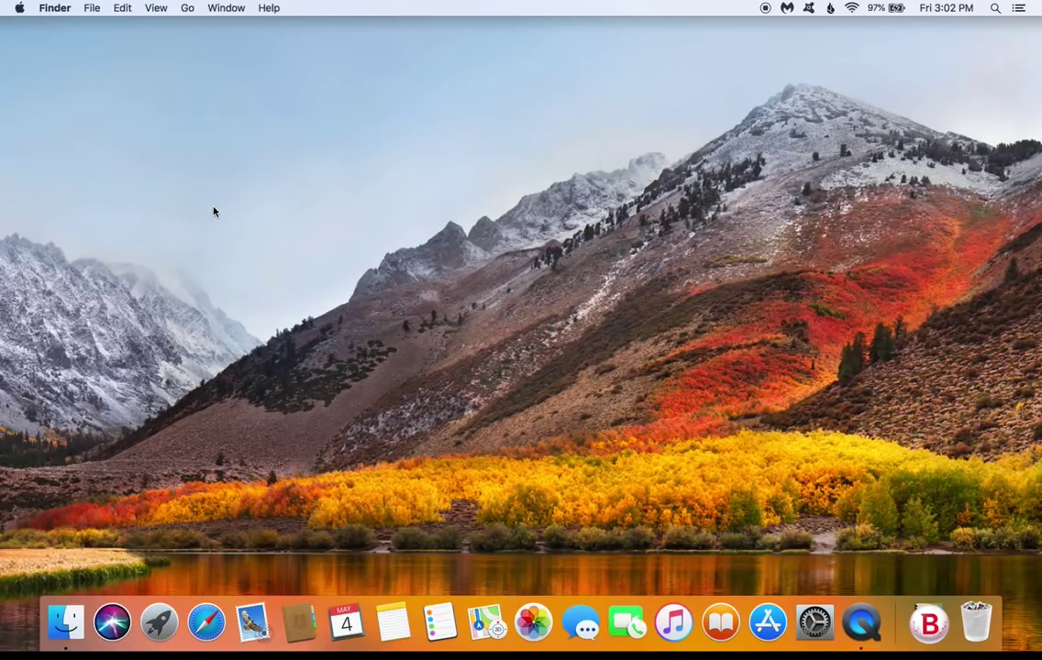
- Switch to the App Store and check for available software updates
{"action": "left_click", "coordinate": [19, 11]}
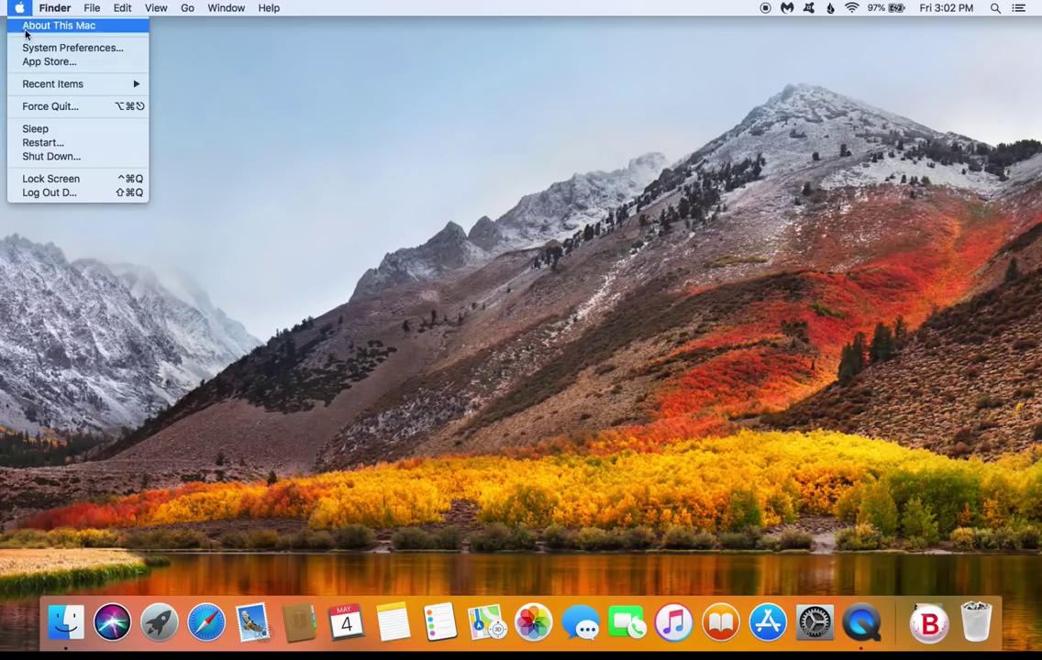
{"action": "left_click", "coordinate": [48, 63]}
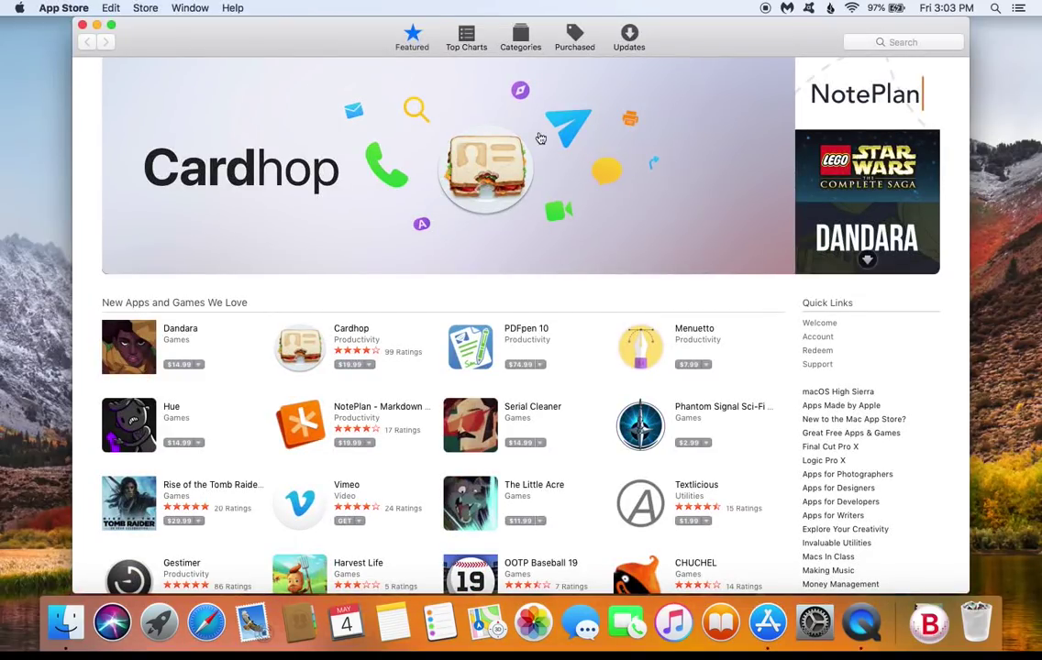
{"action": "left_click", "coordinate": [631, 37]}
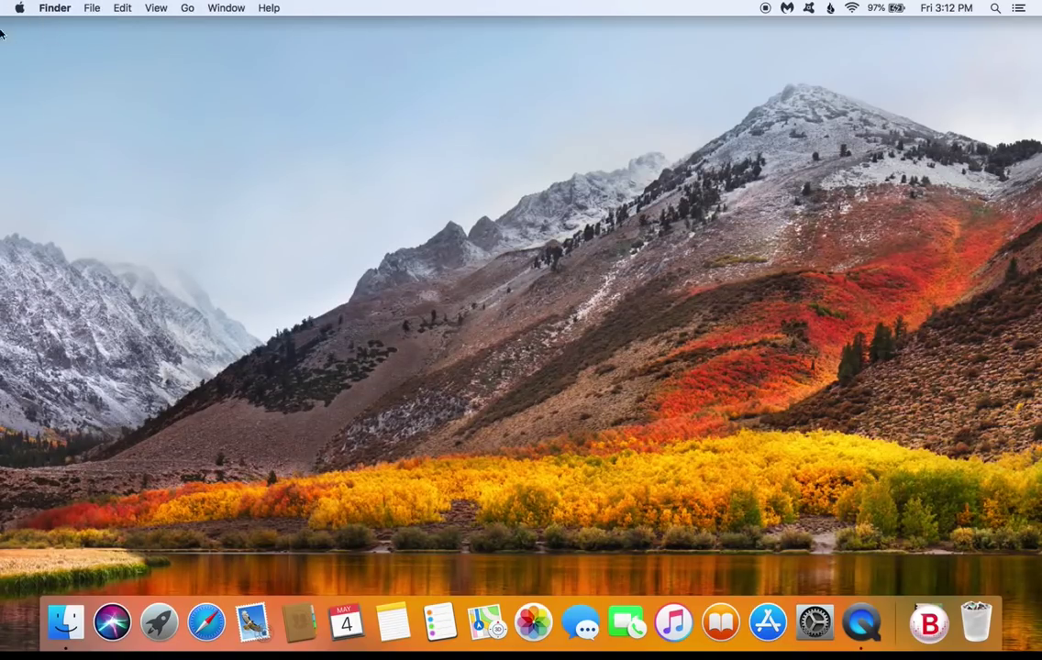
- Open the Users & Groups system preferences, select the current admin user and unlock changes with the account password
{"action": "left_click", "coordinate": [24, 12]}
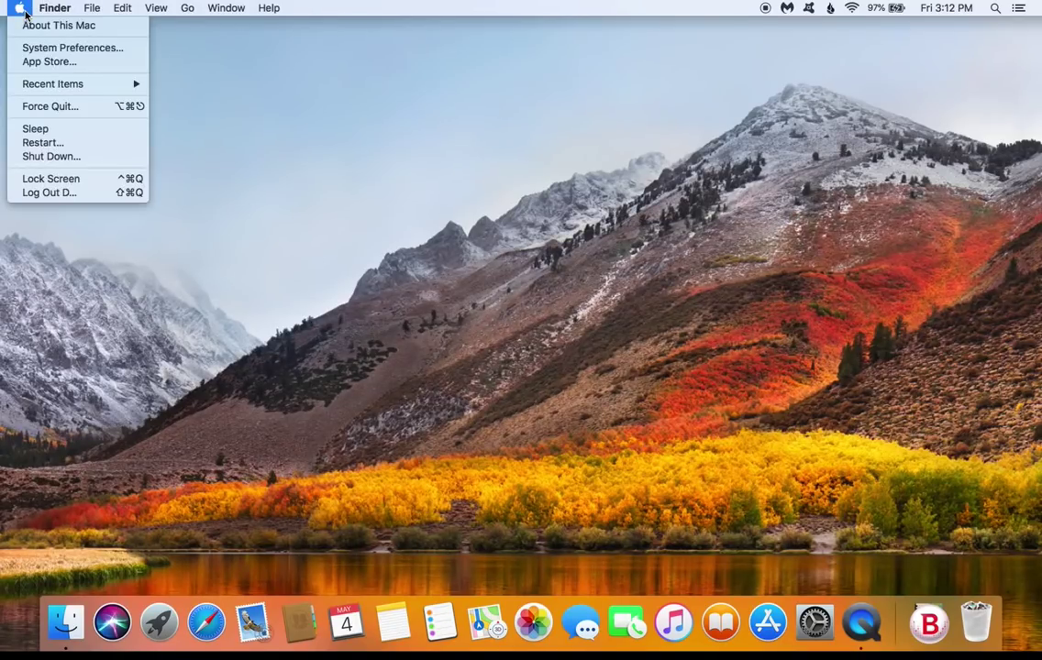
{"action": "left_click", "coordinate": [96, 49]}
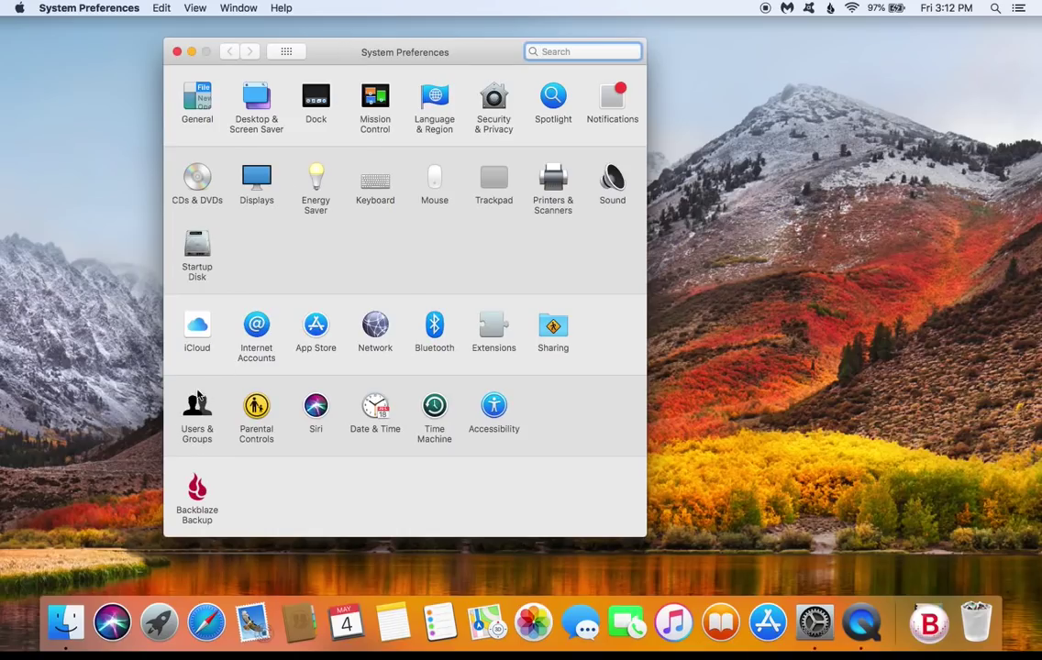
{"action": "left_click", "coordinate": [194, 417]}
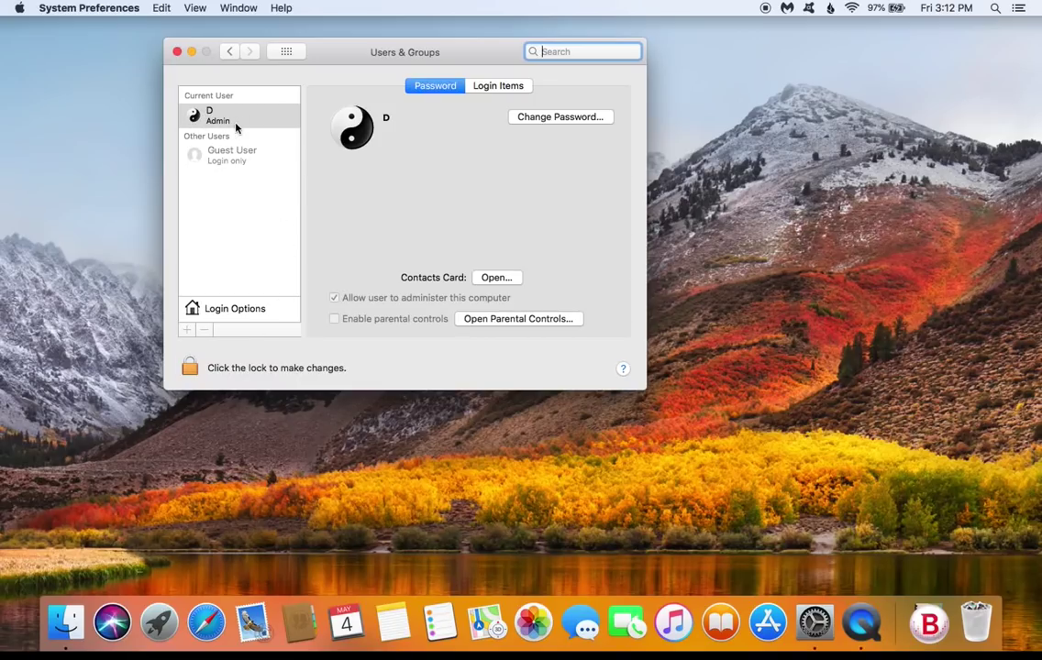
{"action": "left_click", "coordinate": [220, 125]}
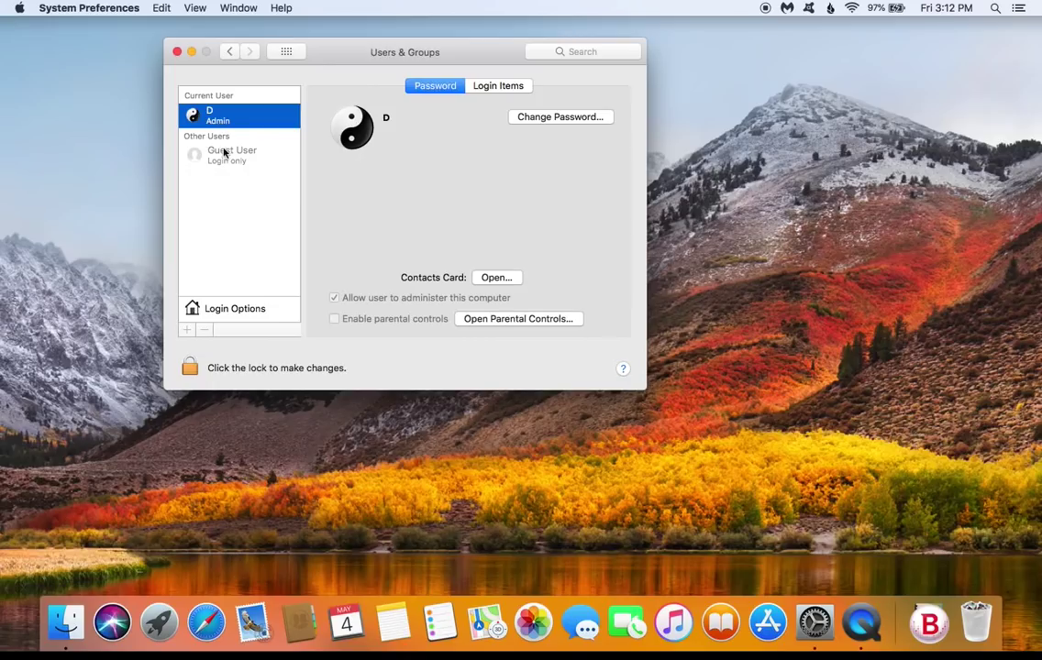
{"action": "left_click", "coordinate": [189, 368]}
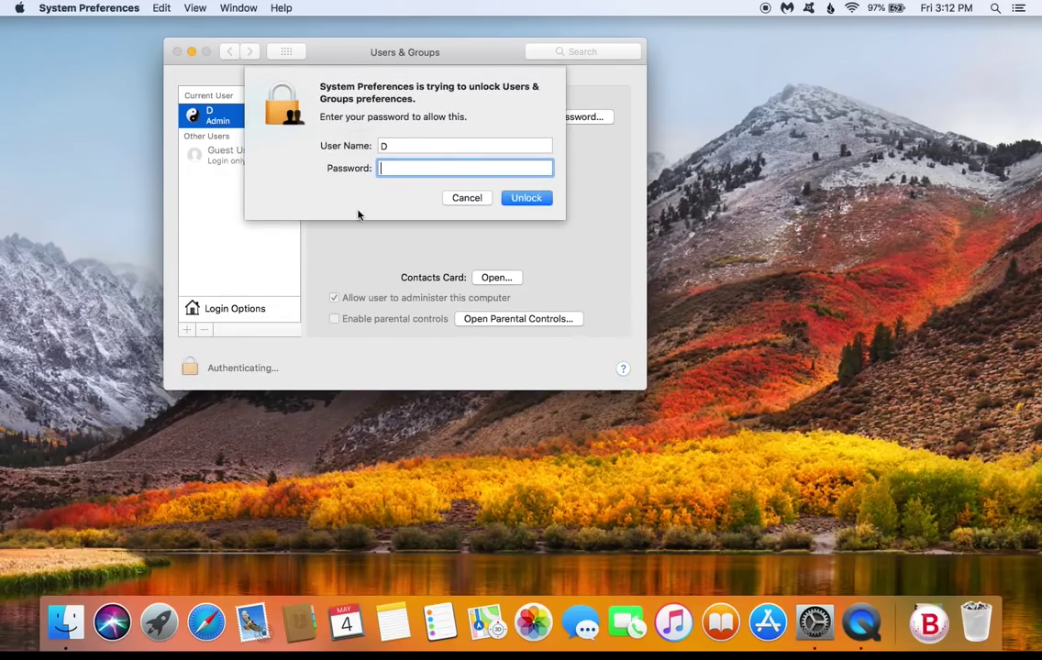
{"action": "key", "text": "Return"}
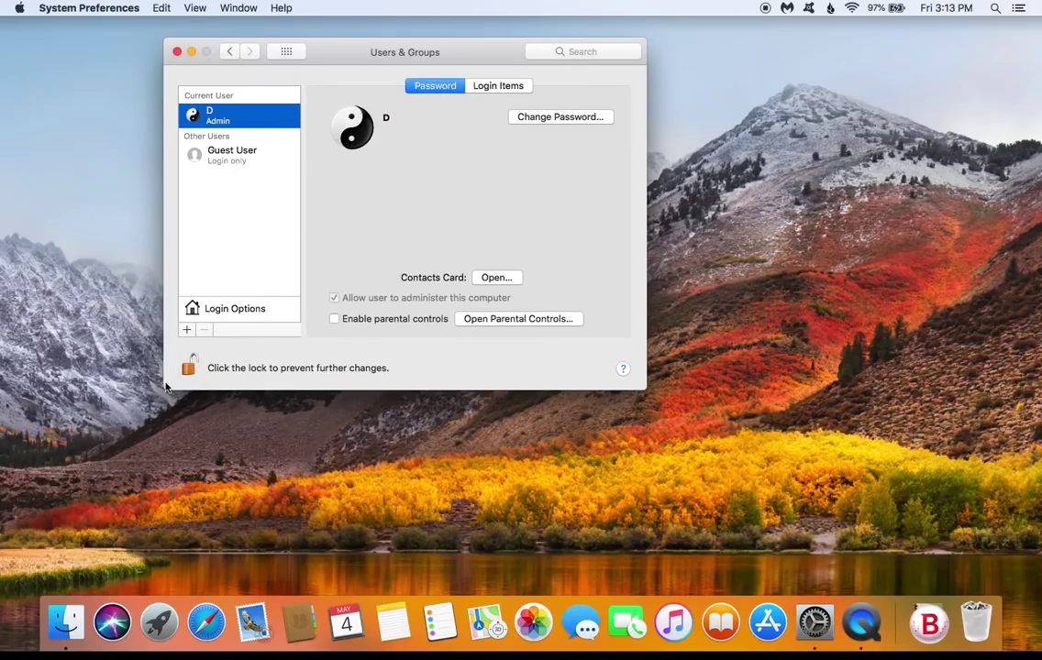
- Remove Google Chrome and CyberGhost 5 from the current user's login items
{"action": "left_click", "coordinate": [498, 89]}
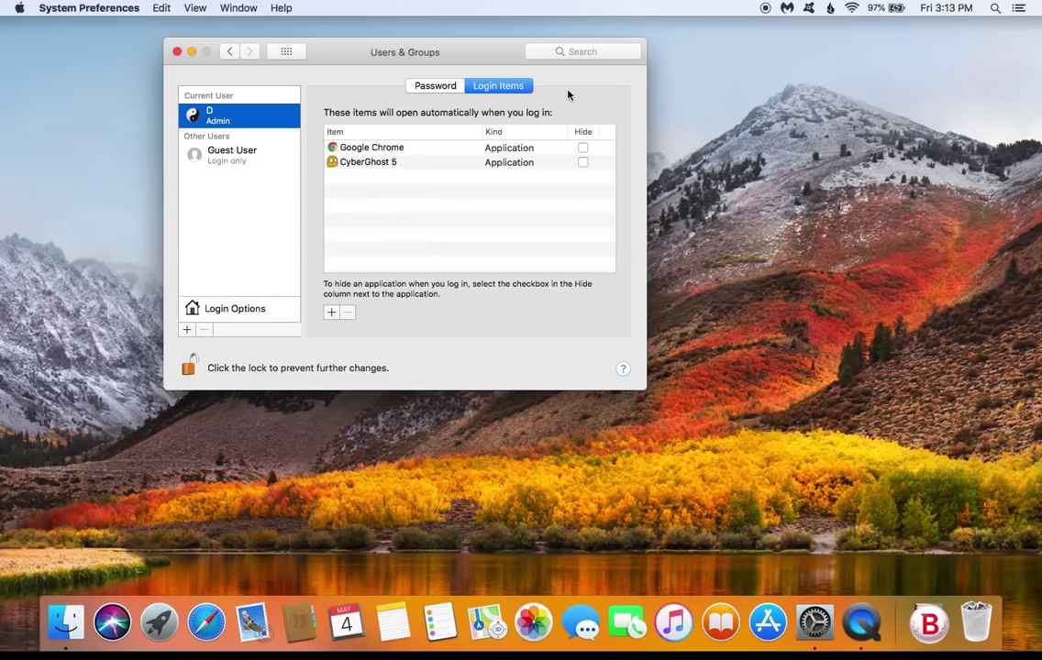
{"action": "left_click", "coordinate": [364, 149]}
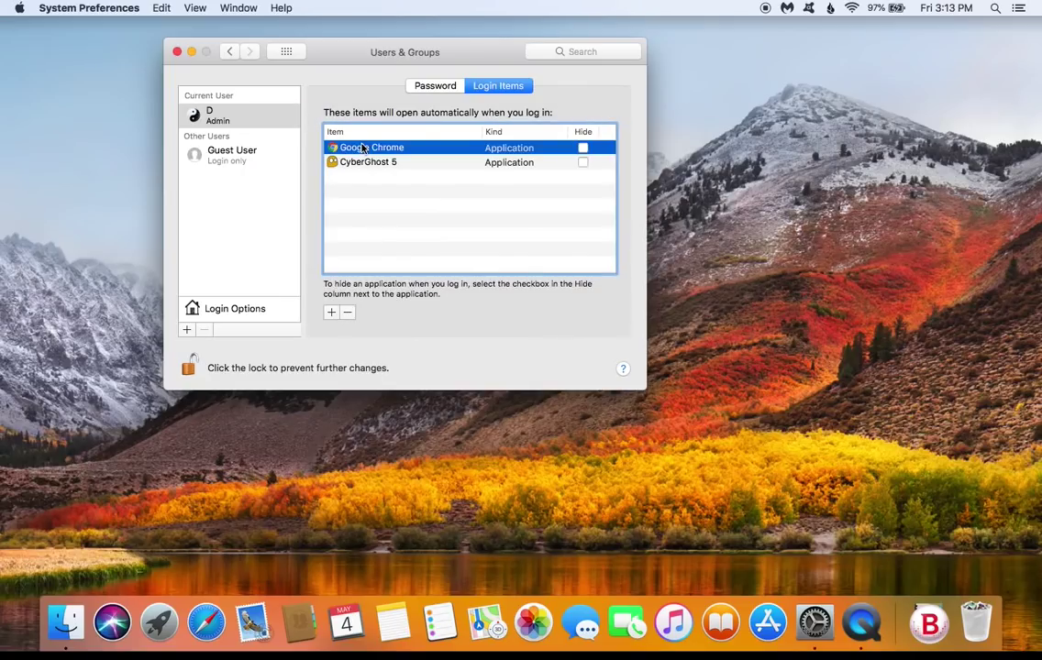
{"action": "left_click", "coordinate": [348, 313]}
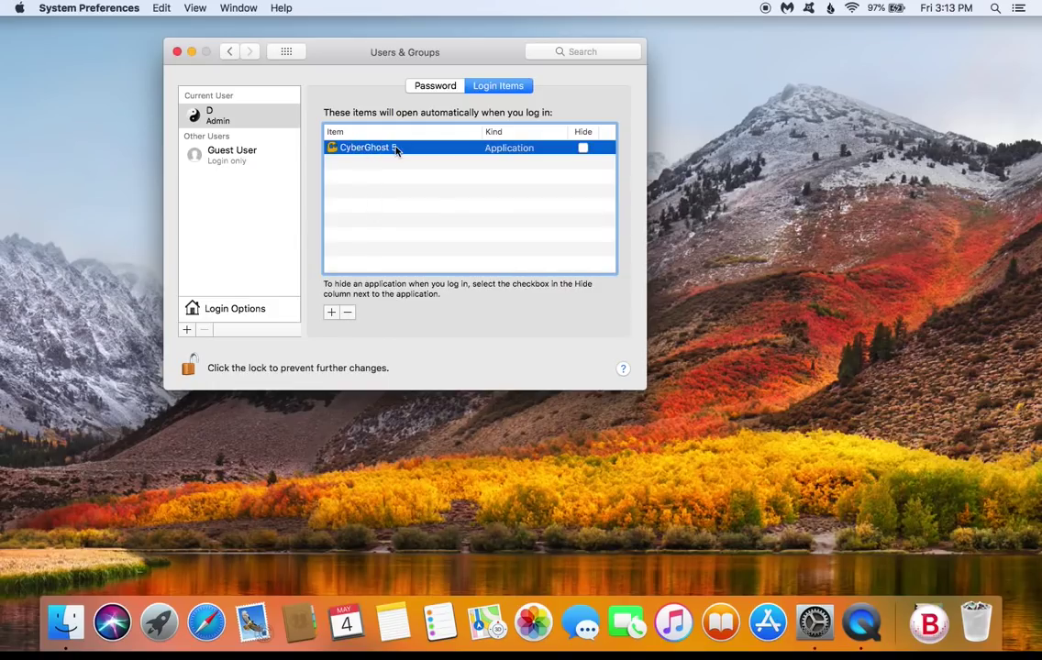
{"action": "left_click", "coordinate": [348, 313]}
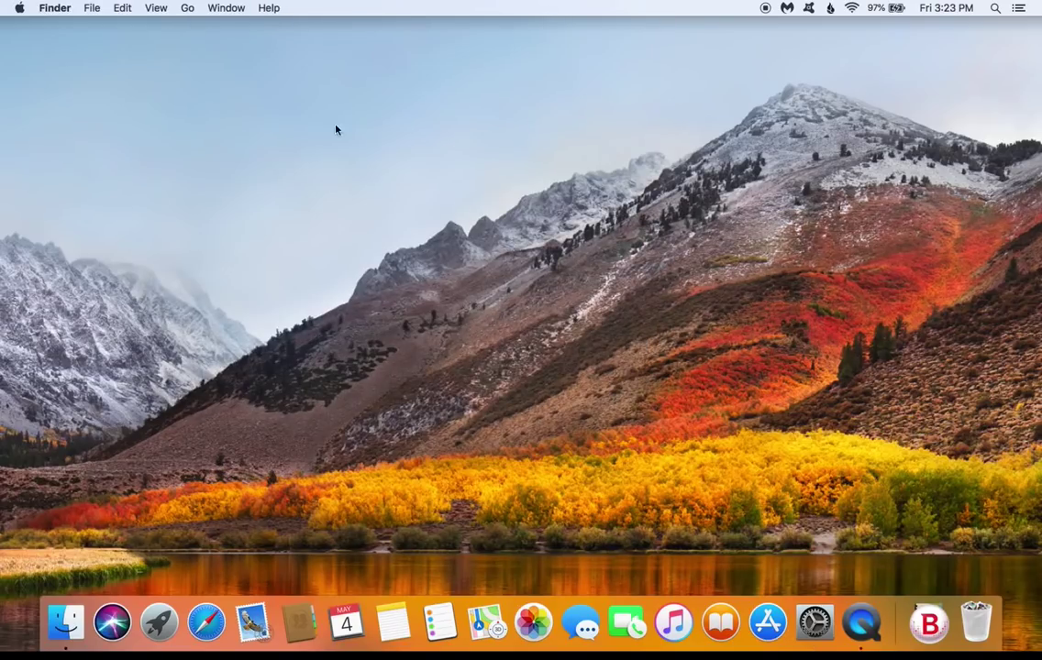
- Open the Security & Privacy system preferences and review the FileVault and Firewall settings
{"action": "left_click", "coordinate": [22, 8]}
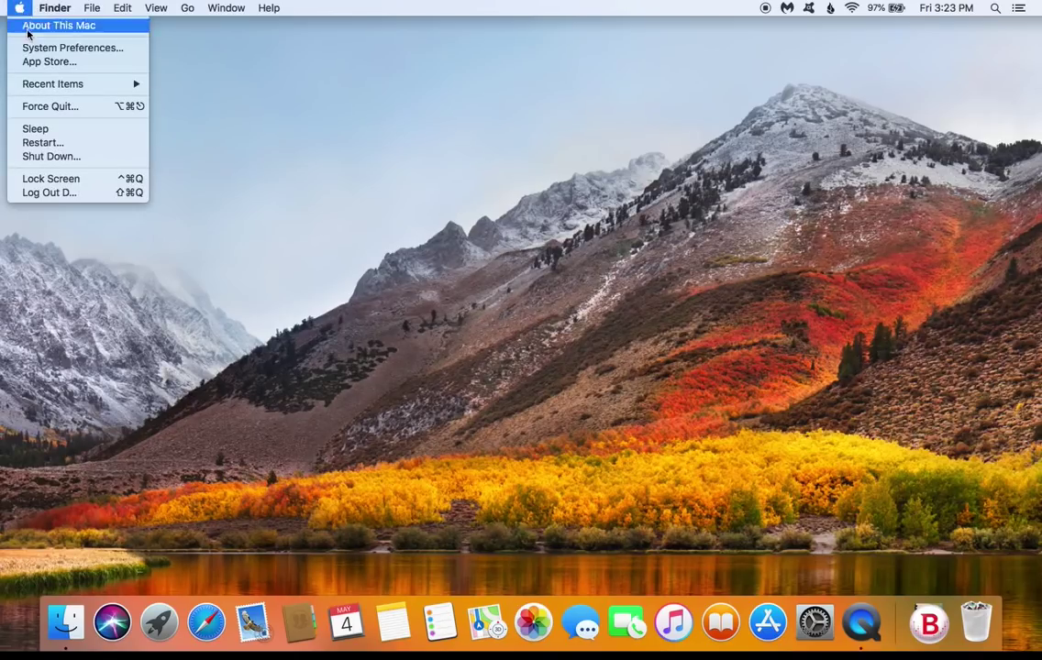
{"action": "left_click", "coordinate": [80, 48]}
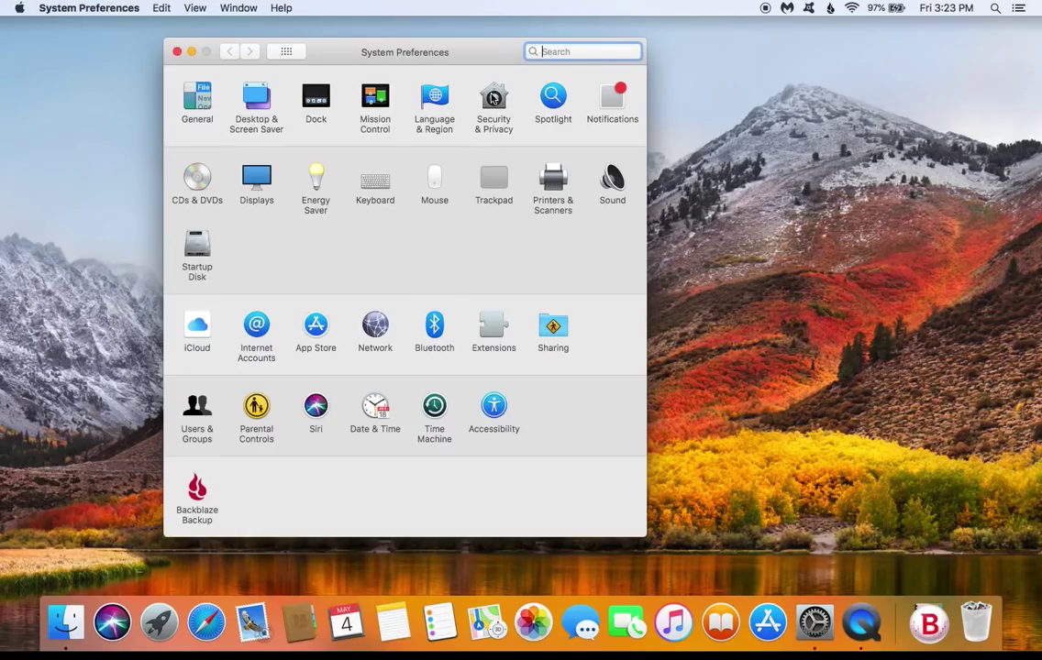
{"action": "left_click", "coordinate": [493, 98]}
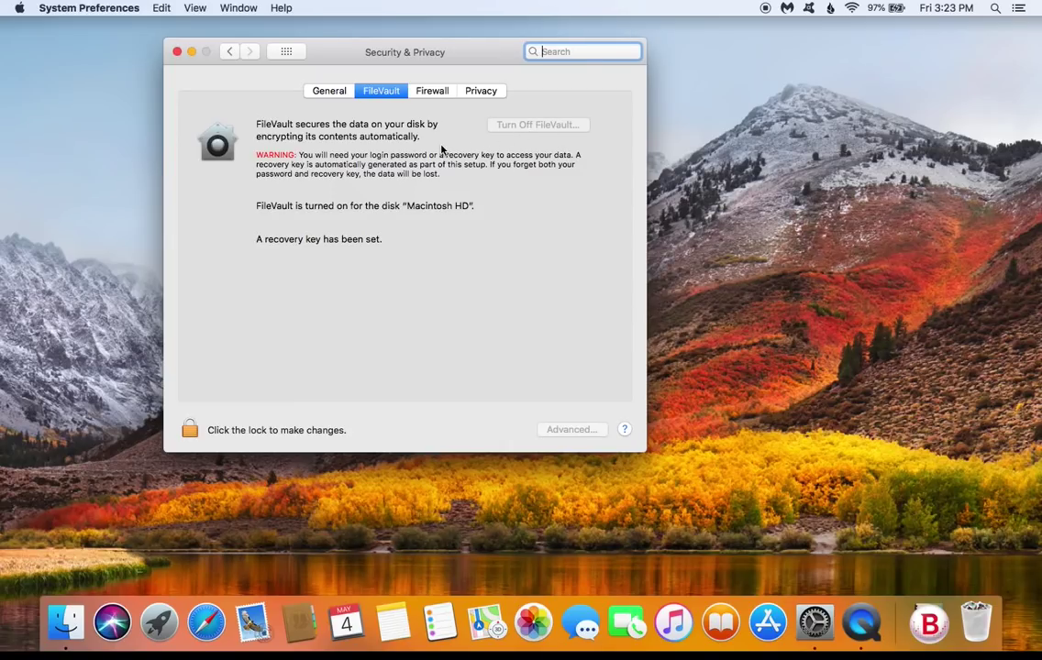
{"action": "left_click", "coordinate": [429, 95]}
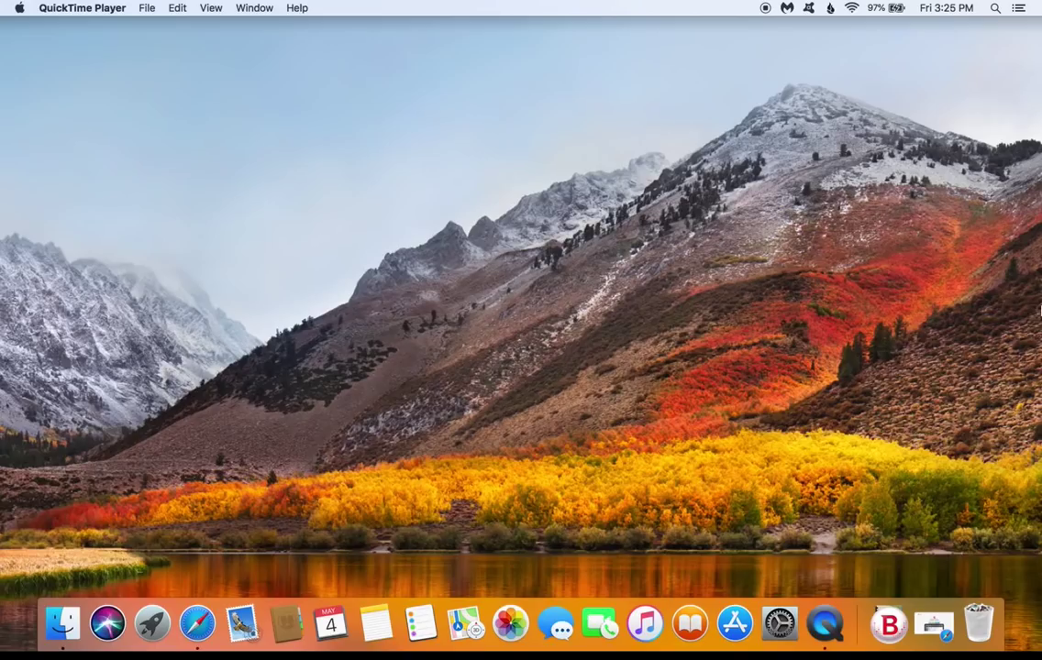
- Switch to the CCleaner for Mac page in Safari and download the free version
{"action": "left_click", "coordinate": [933, 623]}
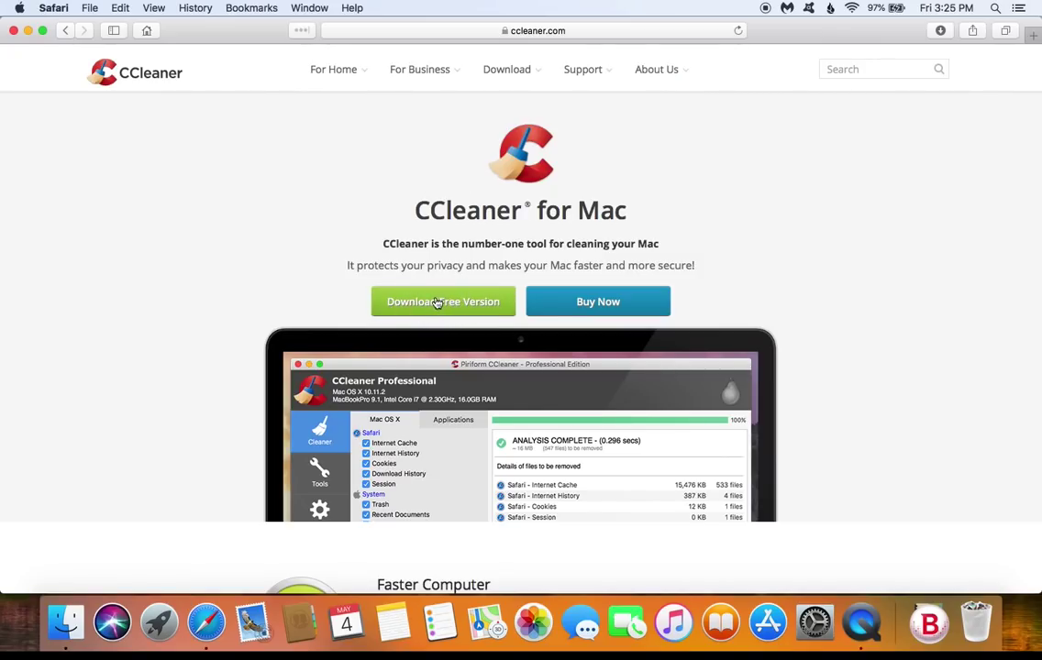
{"action": "scroll", "coordinate": [435, 303], "scroll_direction": "down", "scroll_amount": 3}
{"action": "scroll", "coordinate": [435, 303], "scroll_direction": "down", "scroll_amount": 10}
{"action": "left_click", "coordinate": [396, 466]}
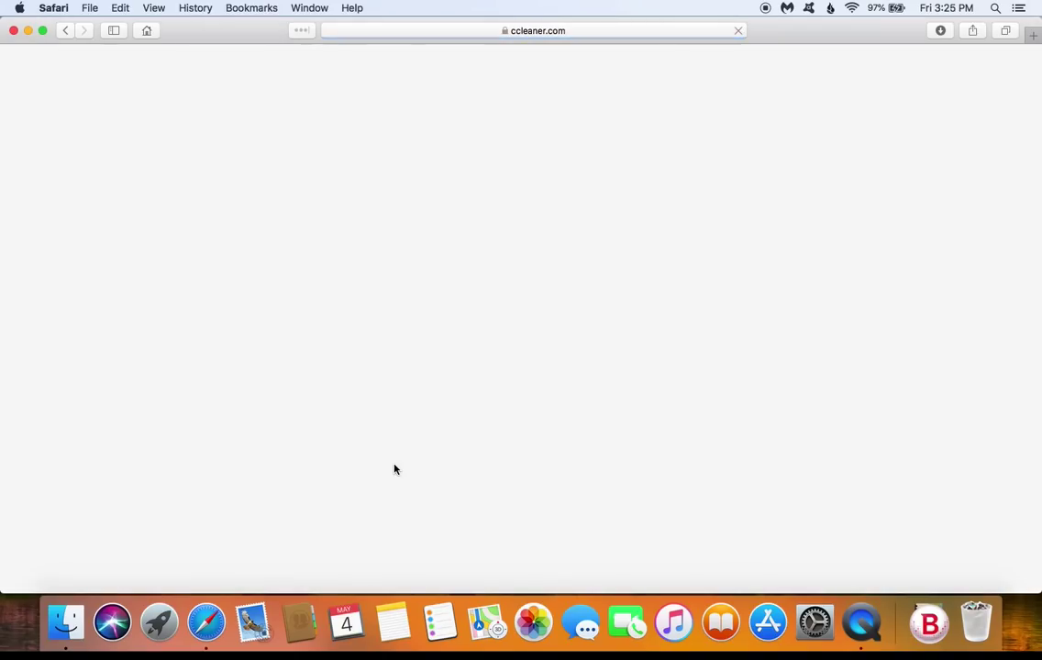
{"action": "scroll", "coordinate": [394, 470], "scroll_direction": "down", "scroll_amount": 7}
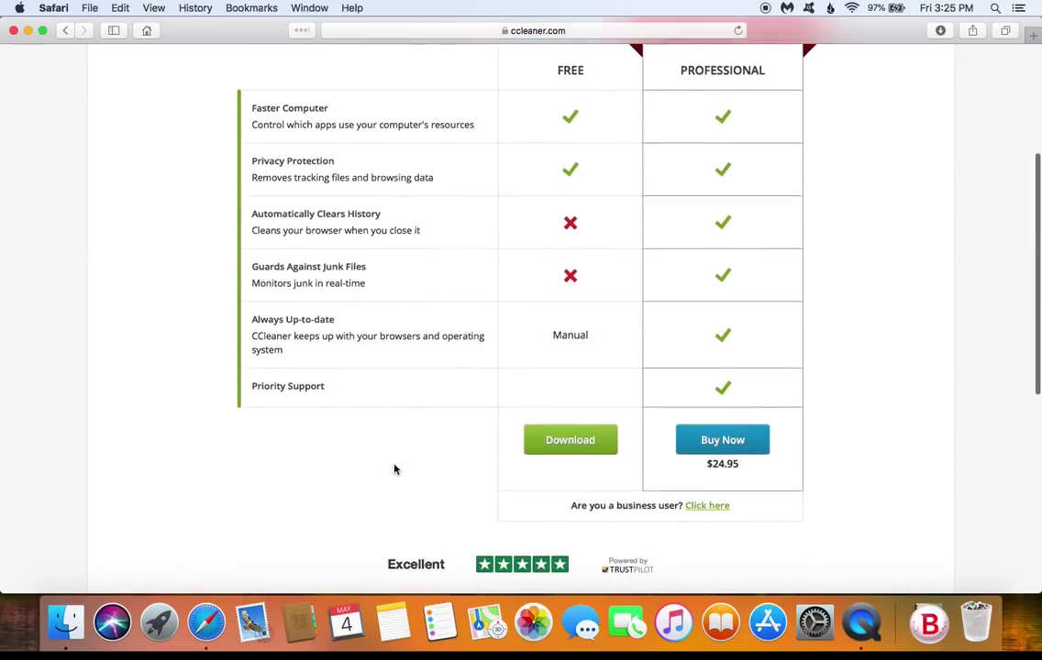
{"action": "left_click", "coordinate": [575, 437]}
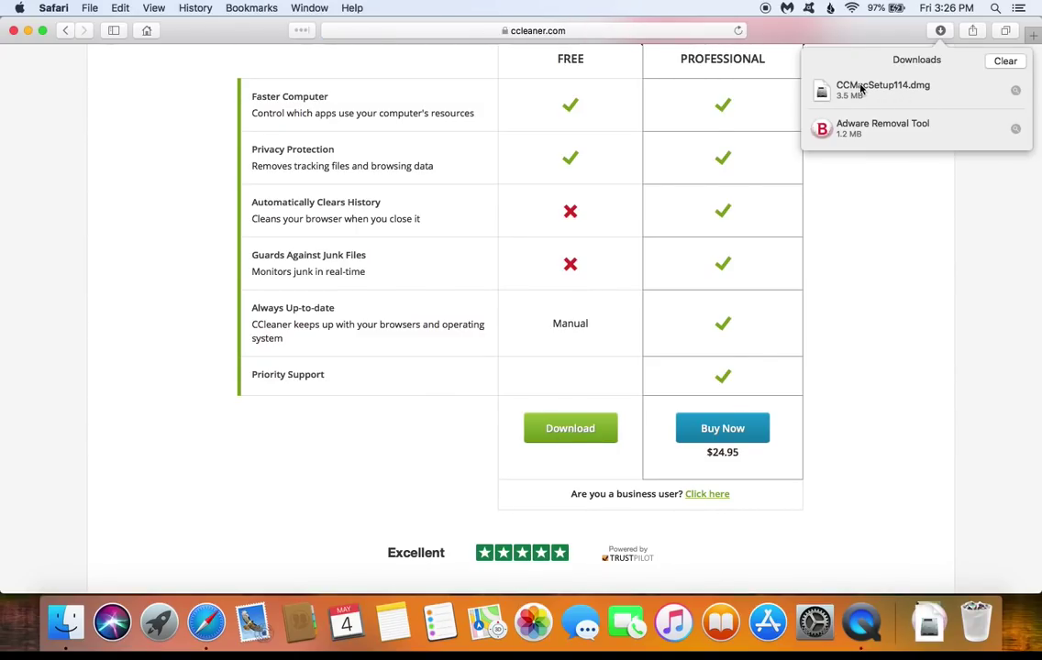
- Open CCMacSetup114.dmg, install CCleaner into the Applications folder and close the installer window
{"action": "double_click", "coordinate": [863, 92]}
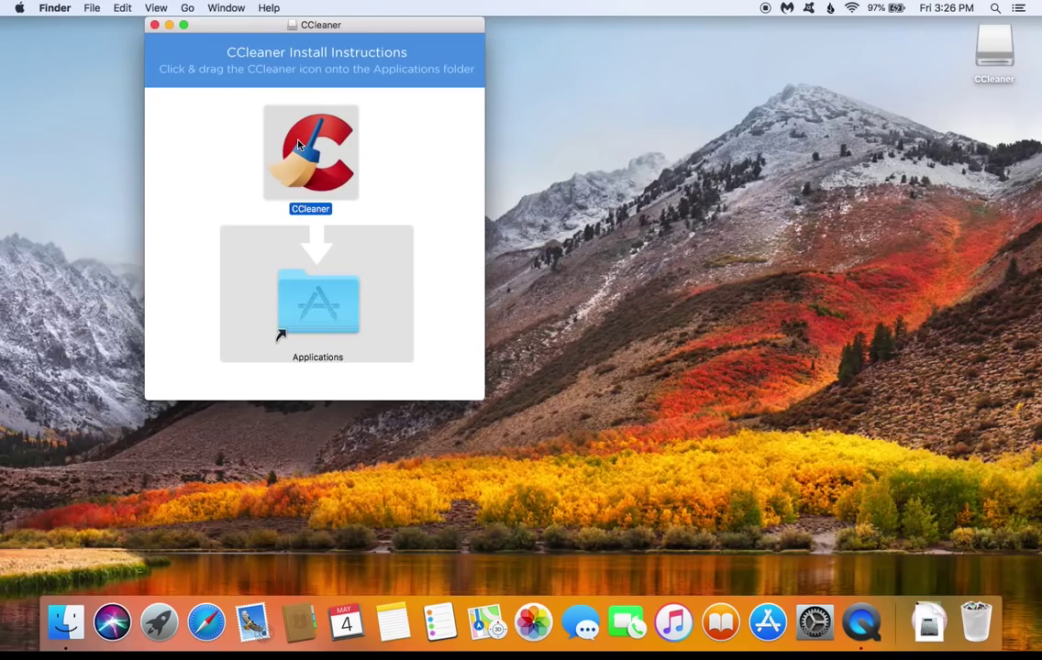
{"action": "left_click_drag", "start_coordinate": [298, 145], "coordinate": [310, 284]}
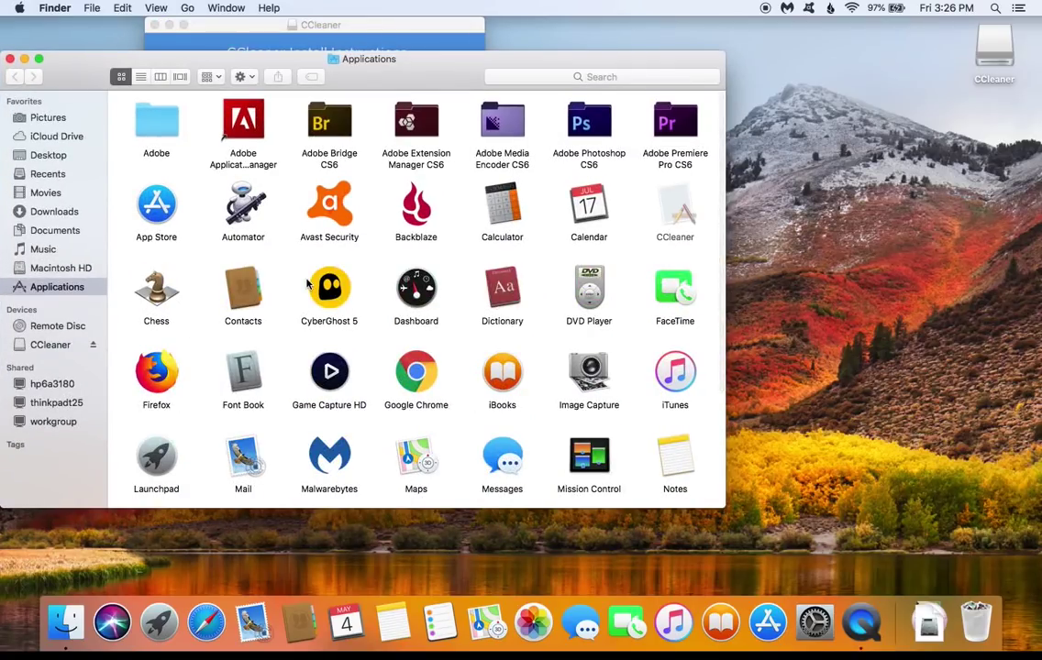
{"action": "left_click", "coordinate": [154, 24]}
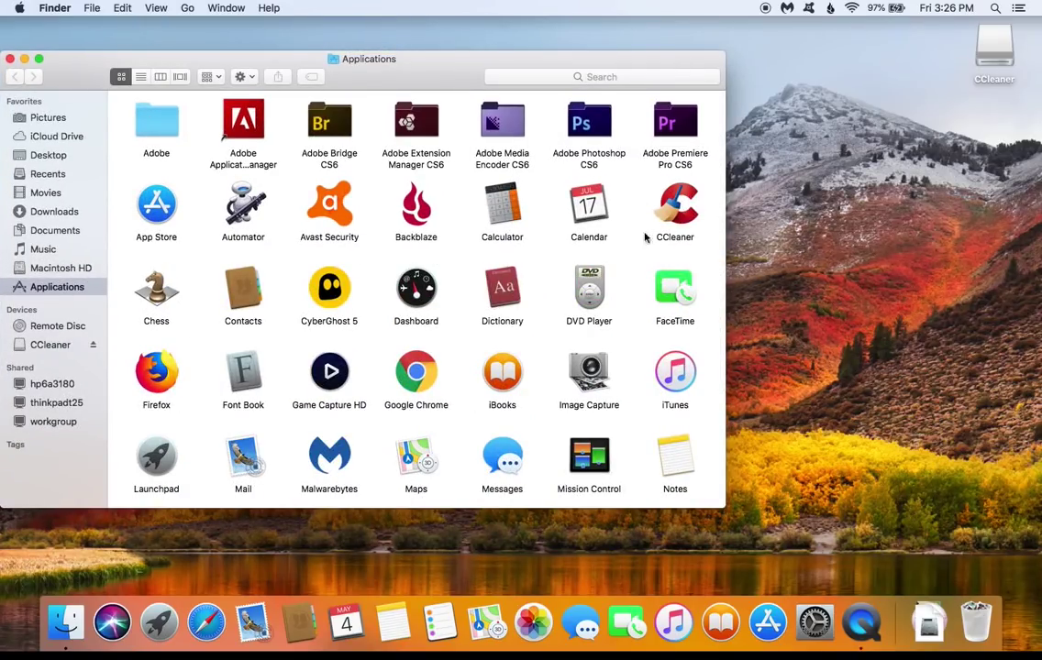
- Open CCleaner from the Applications folder and review the Safari and System items in its Mac OS X cleaning list
{"action": "double_click", "coordinate": [683, 225]}
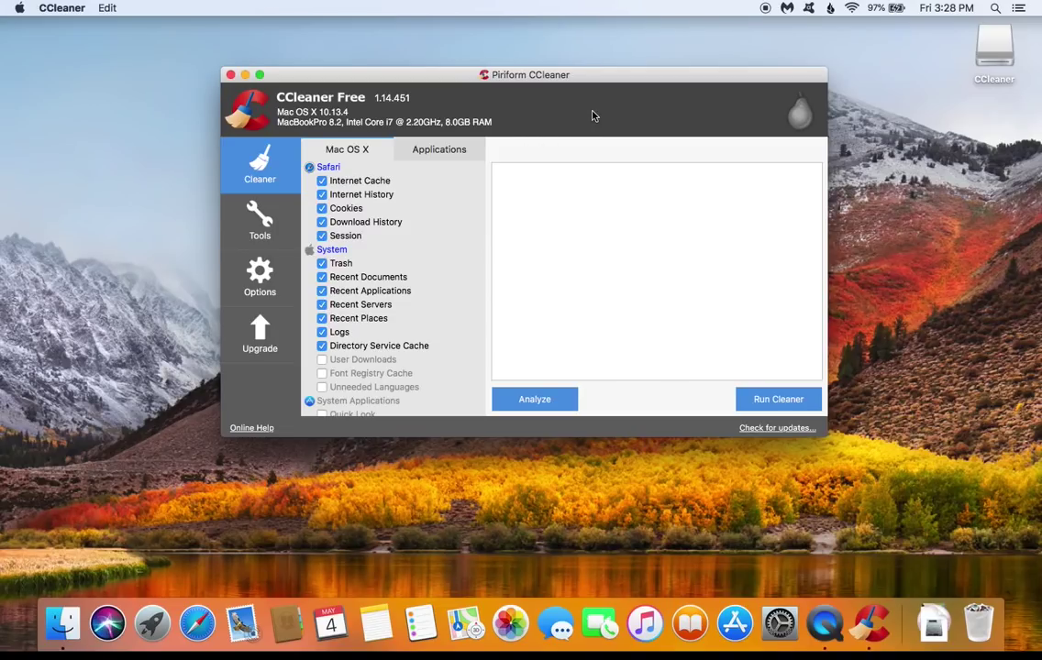
{"action": "left_click", "coordinate": [423, 148]}
{"action": "left_click", "coordinate": [330, 148]}
{"action": "scroll", "coordinate": [392, 262], "scroll_direction": "down", "scroll_amount": 3}
{"action": "scroll", "coordinate": [392, 261], "scroll_direction": "up", "scroll_amount": 3}
{"action": "scroll", "coordinate": [393, 261], "scroll_direction": "down", "scroll_amount": 3}
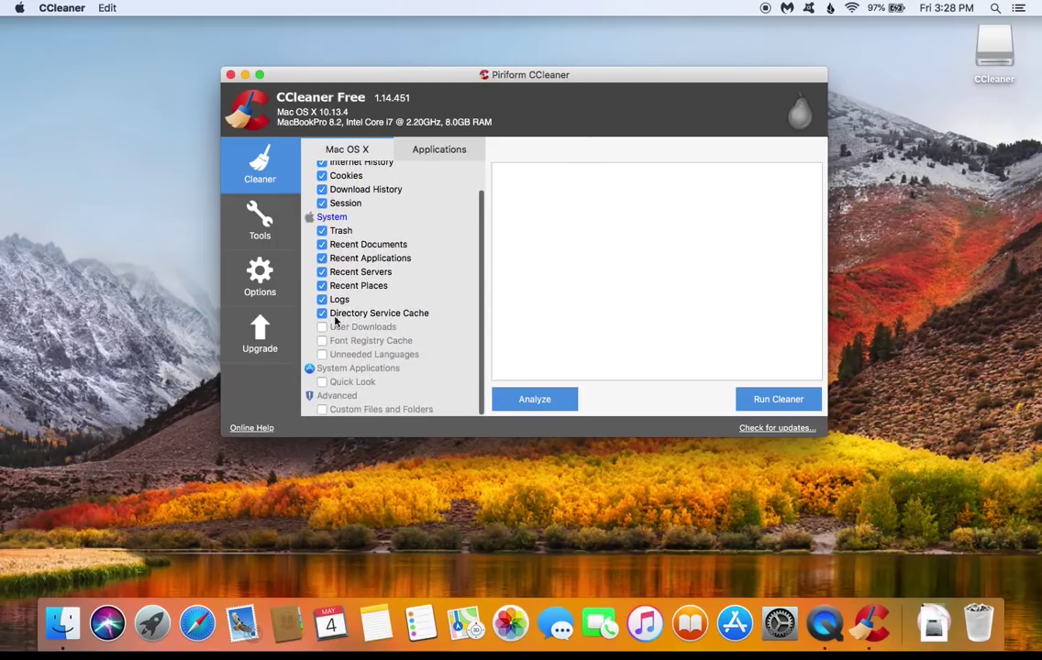
{"action": "scroll", "coordinate": [413, 287], "scroll_direction": "up", "scroll_amount": 1}
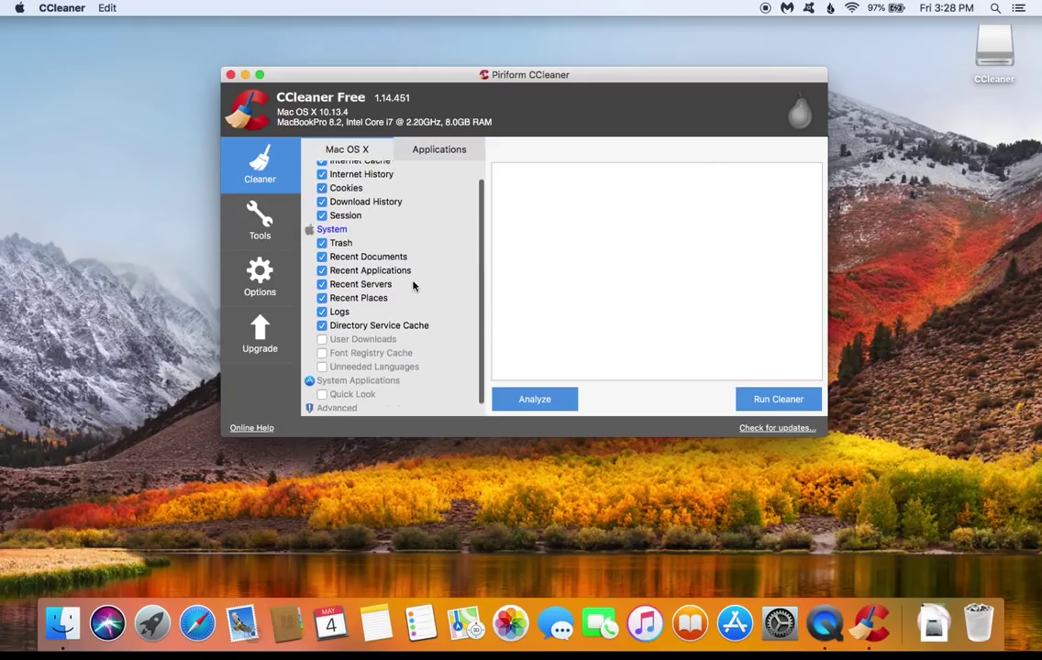
{"action": "scroll", "coordinate": [414, 266], "scroll_direction": "up", "scroll_amount": 2}
- Review the cleaning items for Firefox, Google Chrome and other applications, and return to the Mac OS X items
{"action": "left_click", "coordinate": [423, 152]}
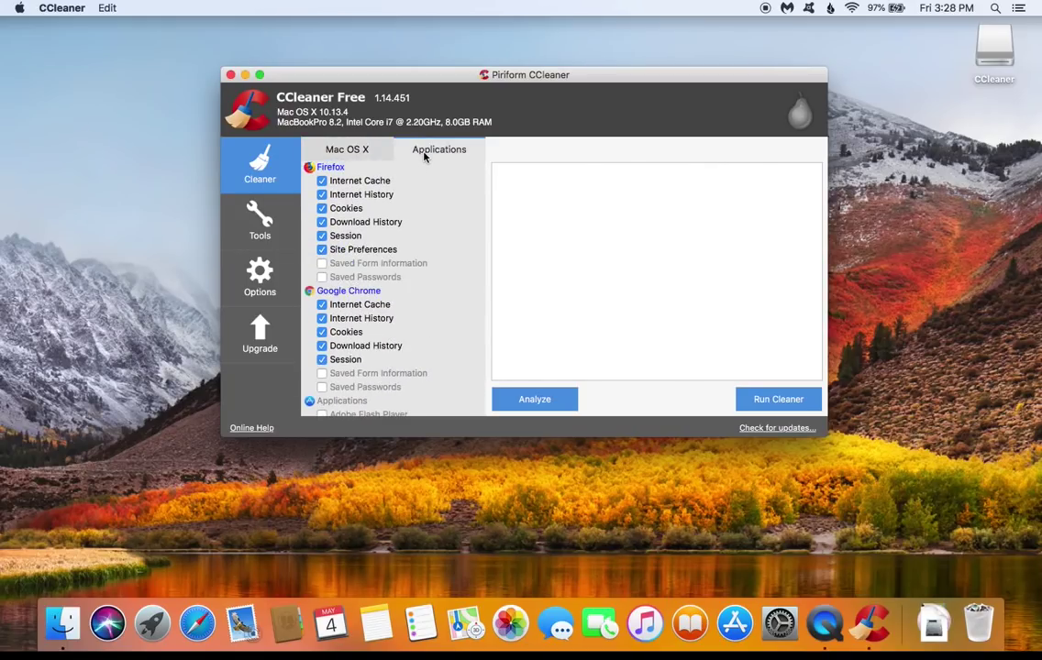
{"action": "scroll", "coordinate": [430, 265], "scroll_direction": "down", "scroll_amount": 5}
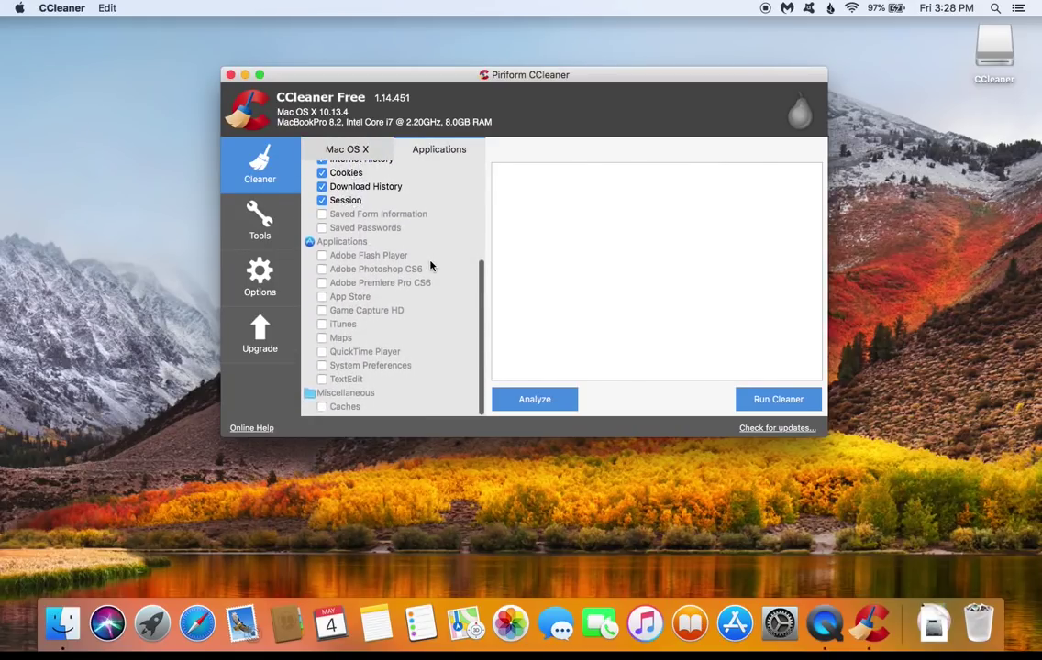
{"action": "scroll", "coordinate": [430, 265], "scroll_direction": "up", "scroll_amount": 5}
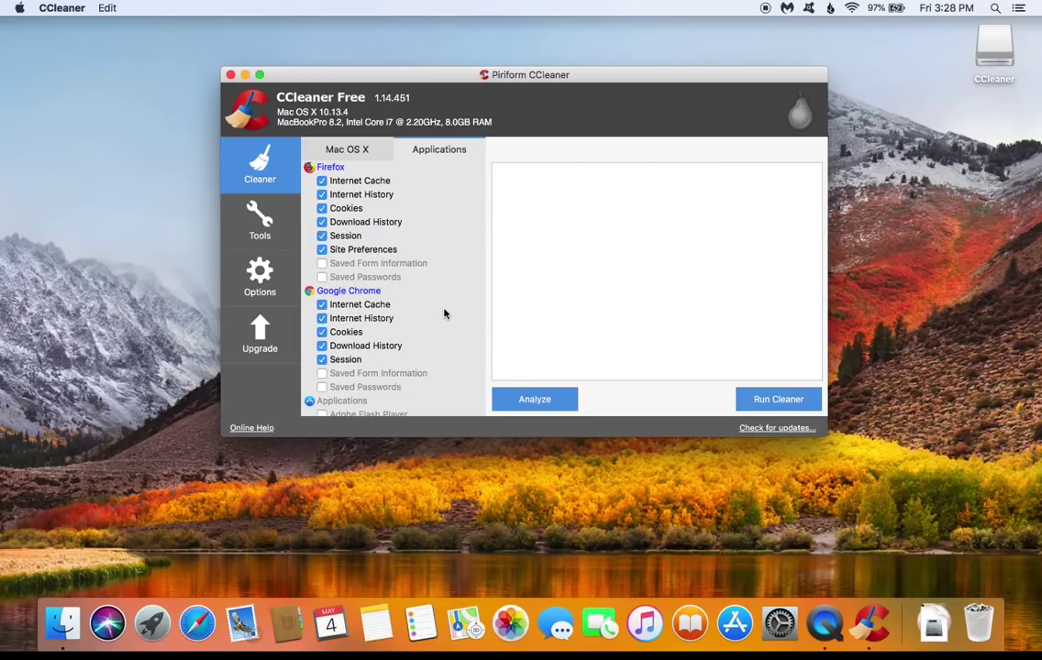
{"action": "scroll", "coordinate": [444, 311], "scroll_direction": "down", "scroll_amount": 5}
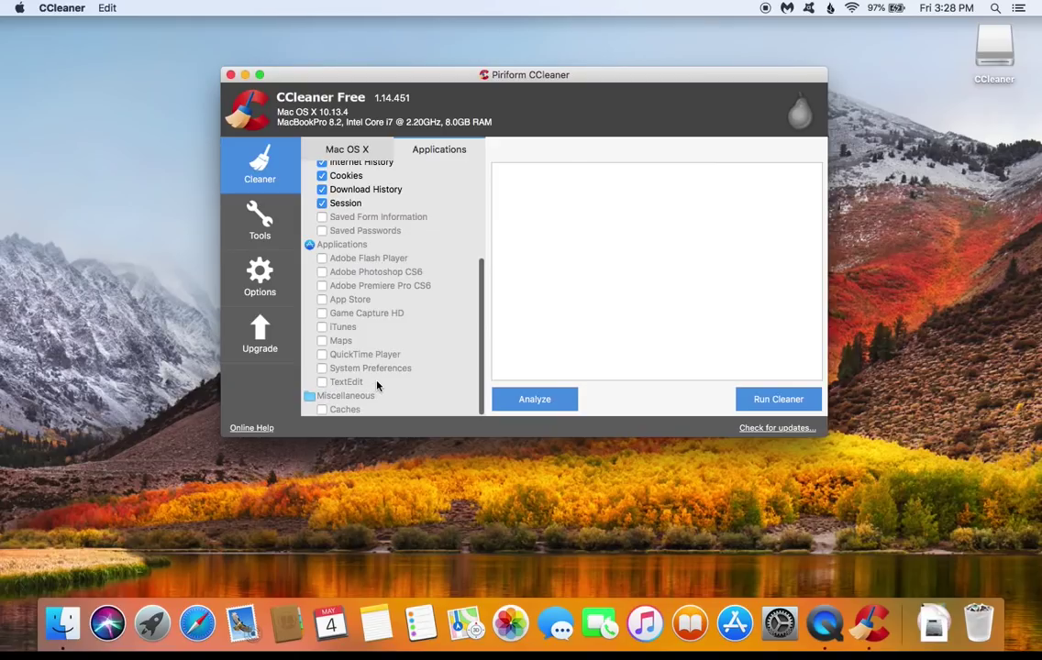
{"action": "scroll", "coordinate": [376, 385], "scroll_direction": "up", "scroll_amount": 5}
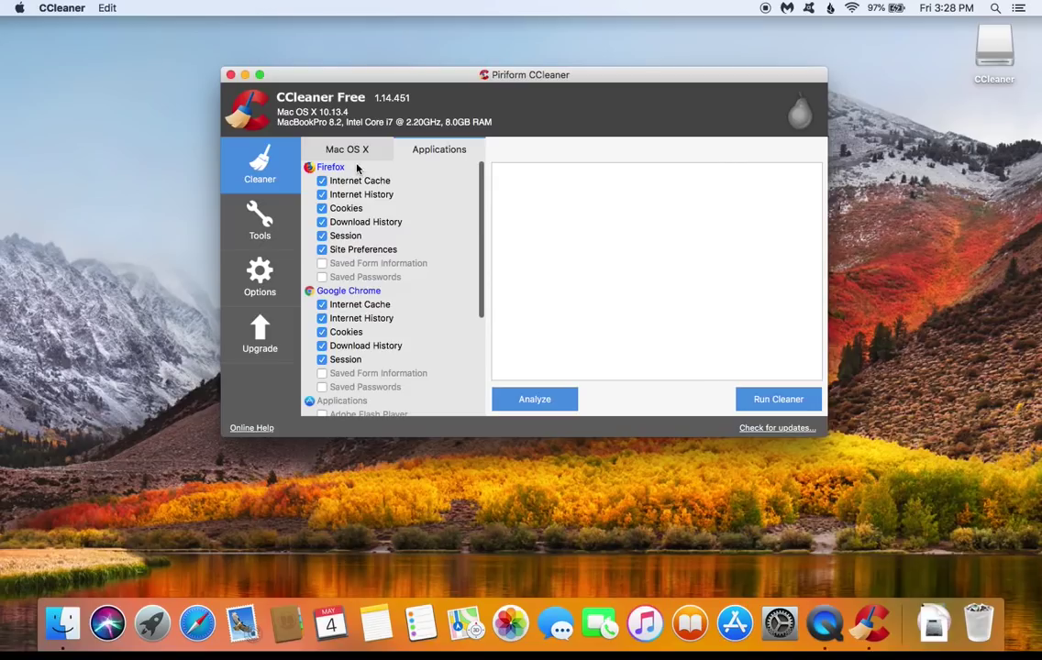
{"action": "left_click", "coordinate": [338, 149]}
{"action": "scroll", "coordinate": [447, 252], "scroll_direction": "down", "scroll_amount": 3}
{"action": "scroll", "coordinate": [446, 252], "scroll_direction": "up", "scroll_amount": 3}
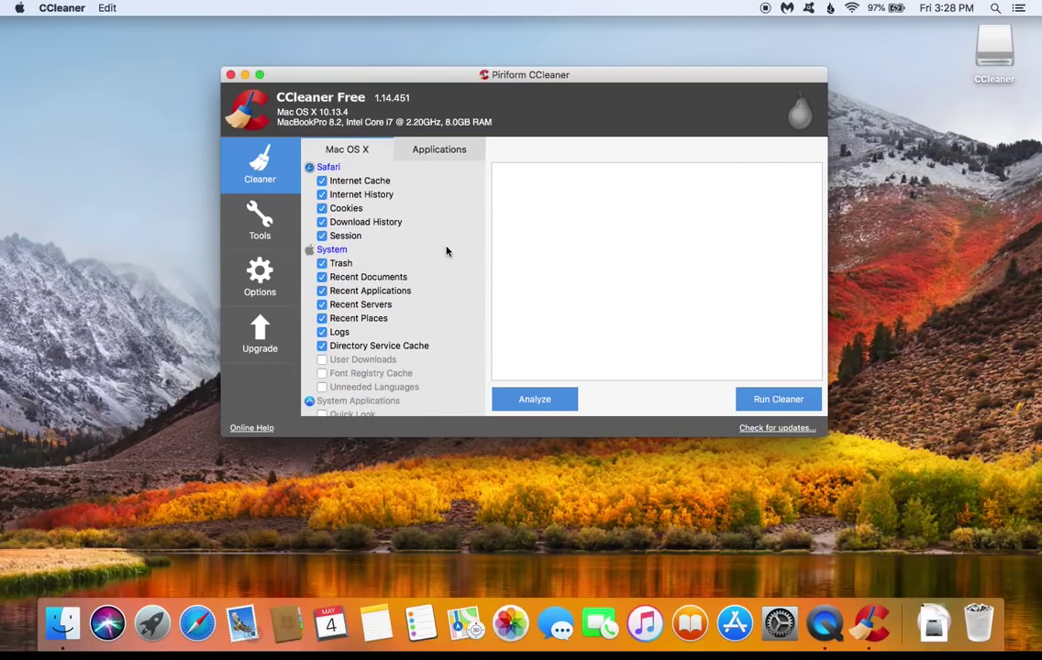
- Run the cleaner on the ticked items, approve permanently deleting the files, and quit CCleaner
{"action": "left_click", "coordinate": [766, 401]}
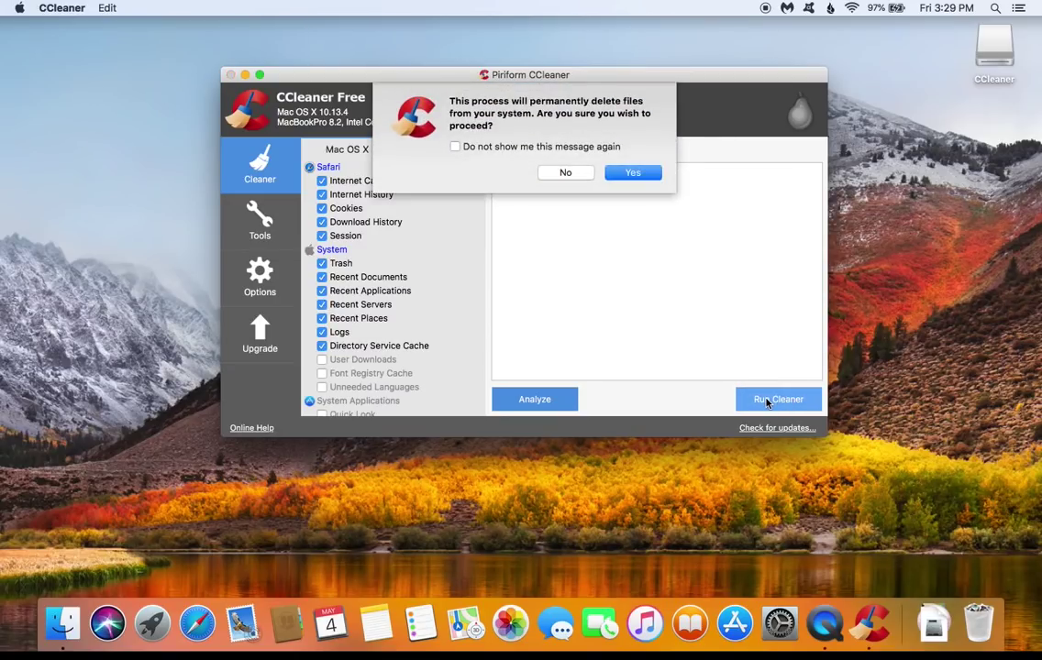
{"action": "left_click", "coordinate": [631, 174]}
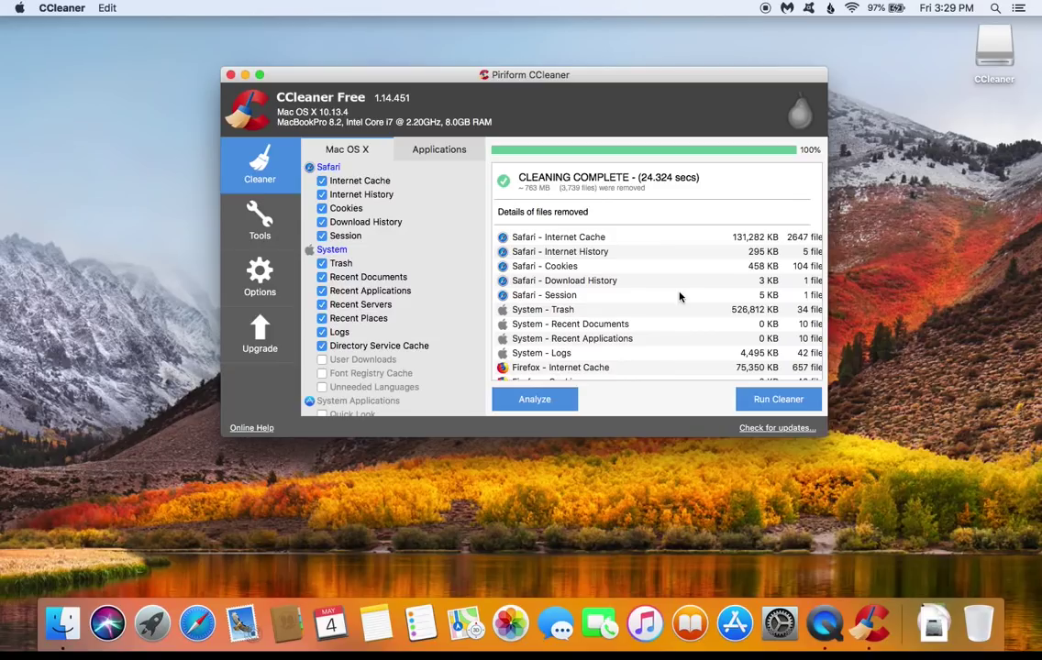
{"action": "left_click", "coordinate": [44, 8]}
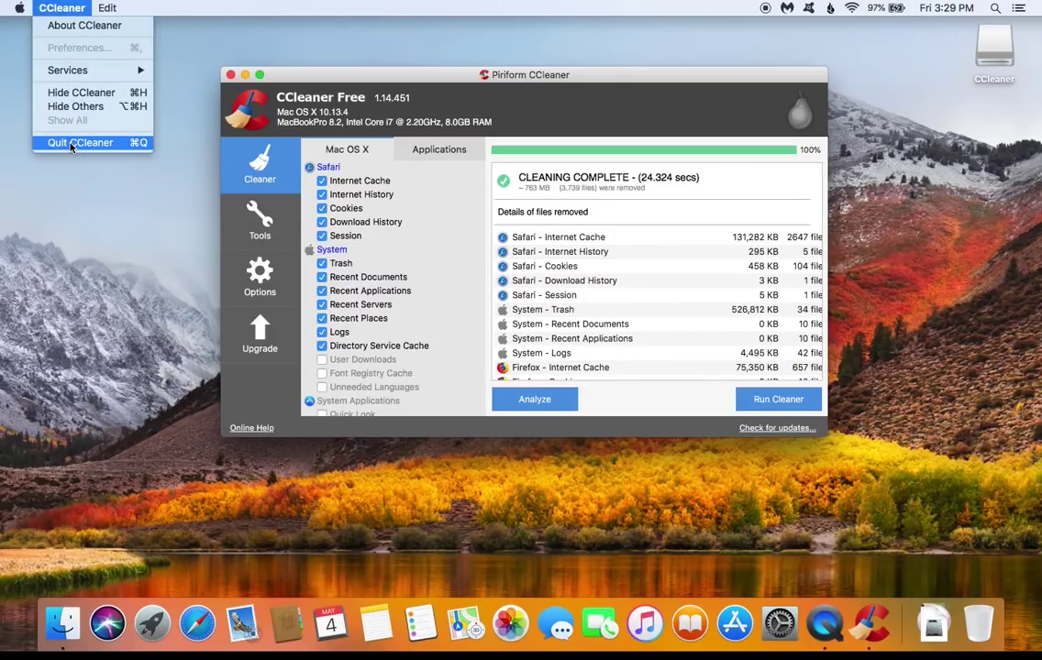
{"action": "left_click", "coordinate": [72, 143]}
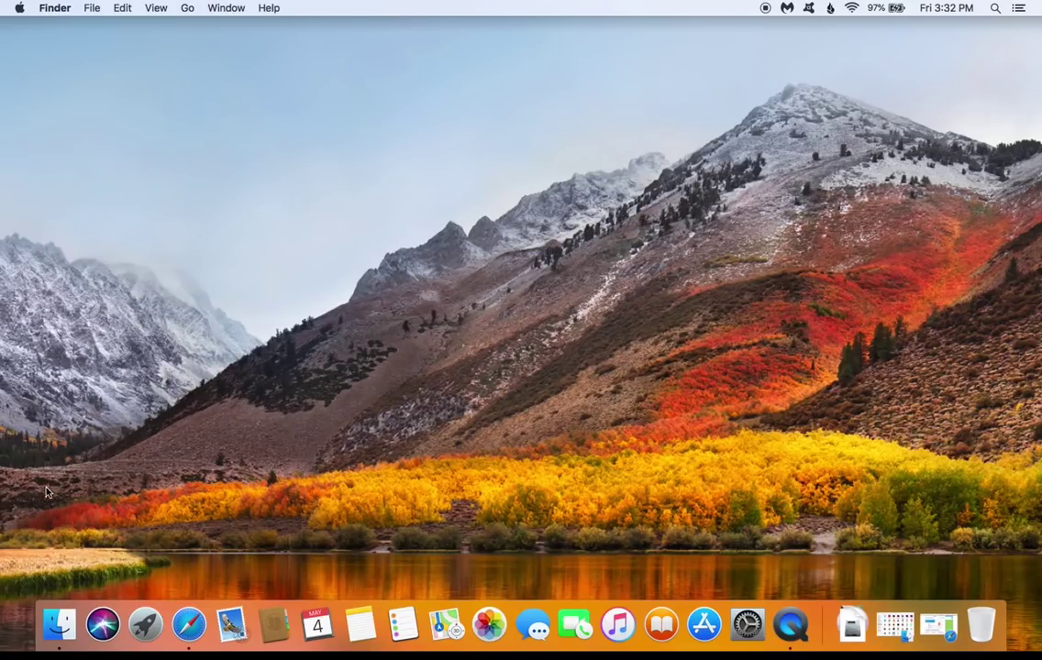
- Open the Applications folder in Finder and look through the installed programs in icon and list view, including CCleaner and Malwarebytes
{"action": "left_click", "coordinate": [57, 623]}
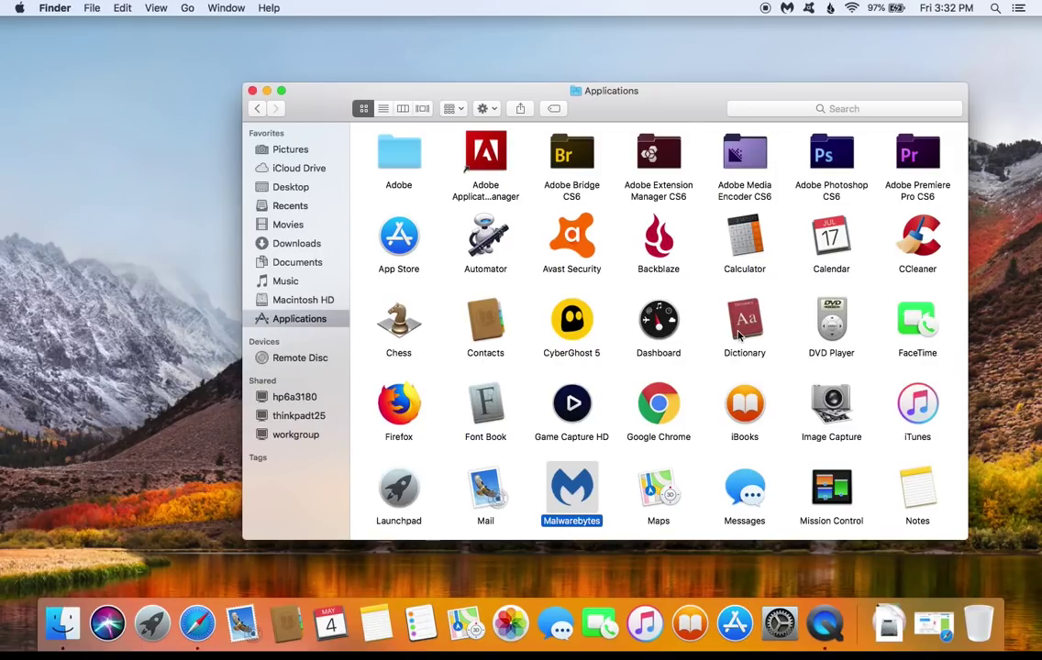
{"action": "scroll", "coordinate": [738, 336], "scroll_direction": "down", "scroll_amount": 3}
{"action": "scroll", "coordinate": [738, 336], "scroll_direction": "down", "scroll_amount": 3}
{"action": "scroll", "coordinate": [738, 330], "scroll_direction": "up", "scroll_amount": 5}
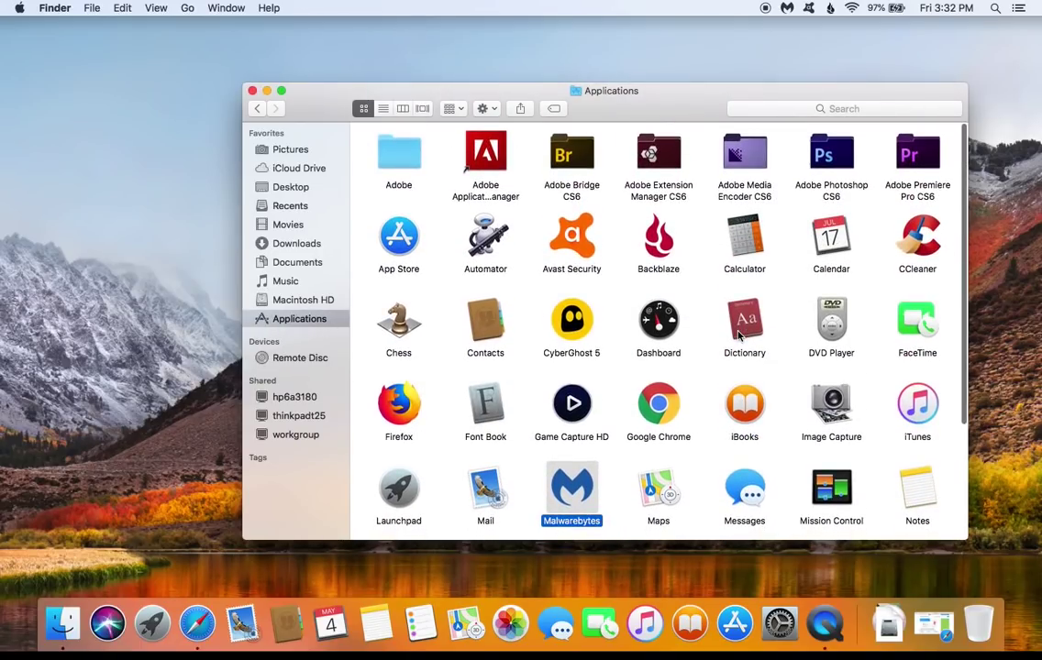
{"action": "left_click", "coordinate": [383, 109]}
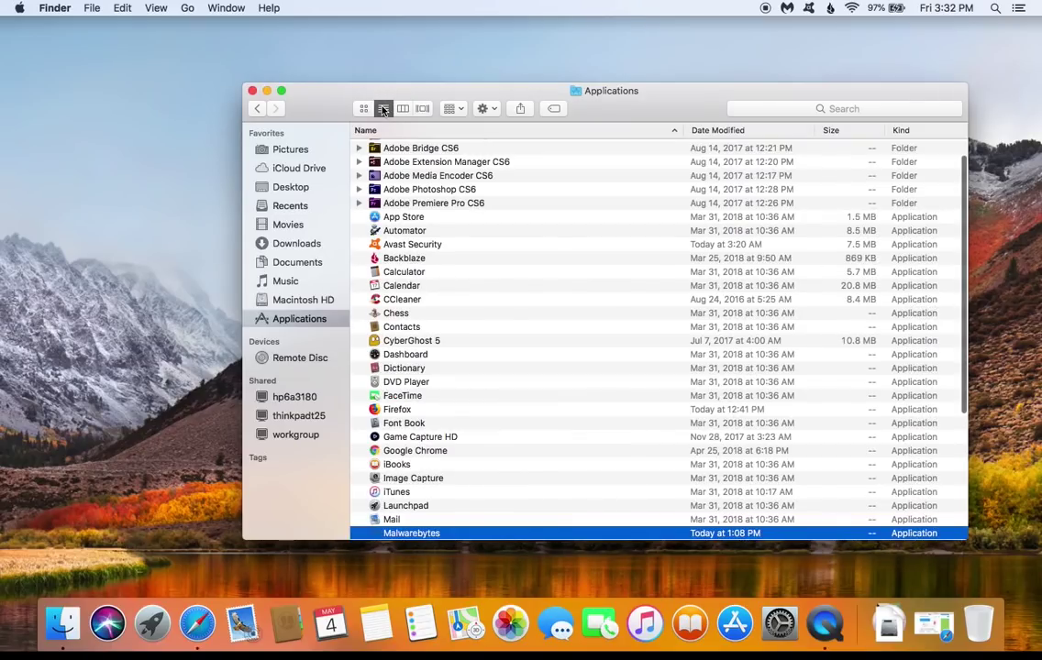
{"action": "left_click", "coordinate": [363, 108]}
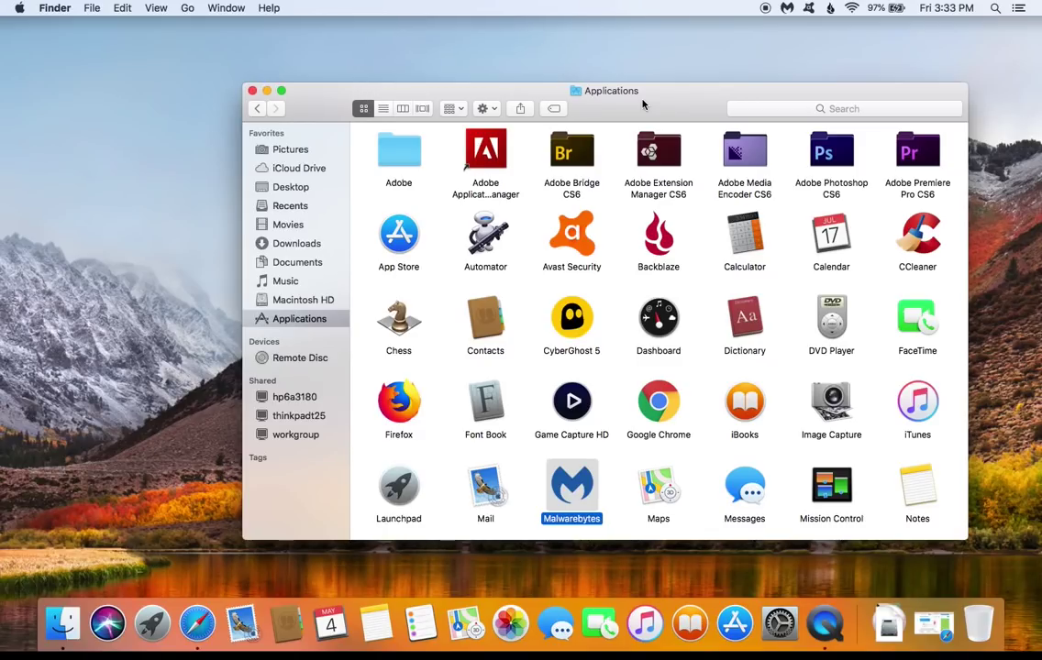
{"action": "left_click", "coordinate": [928, 245]}
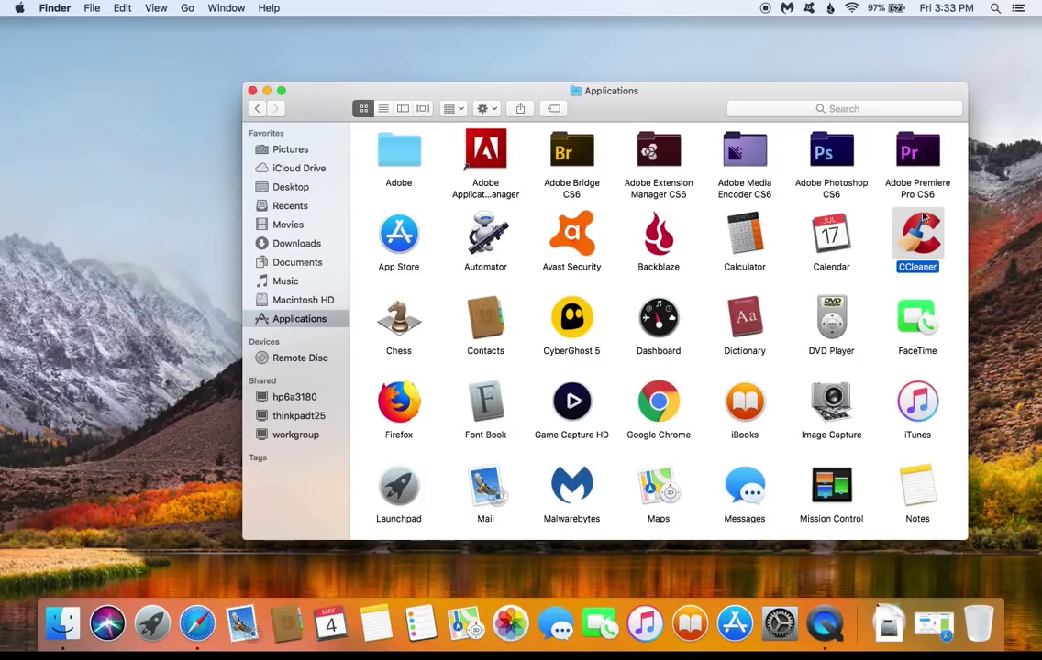
{"action": "left_click", "coordinate": [583, 486]}
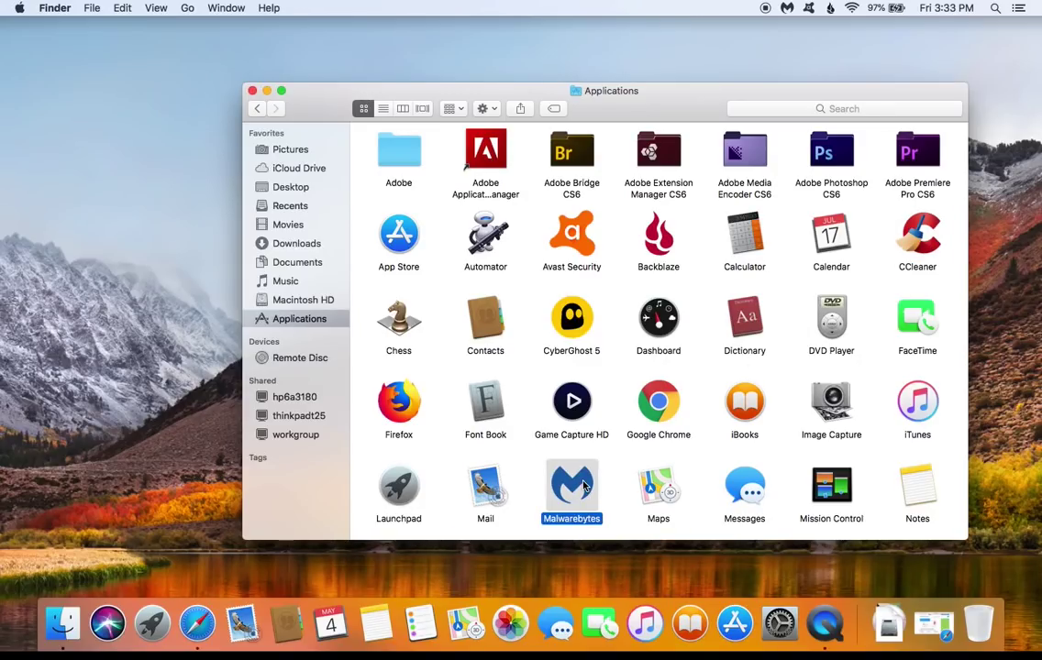
{"action": "left_click", "coordinate": [924, 231]}
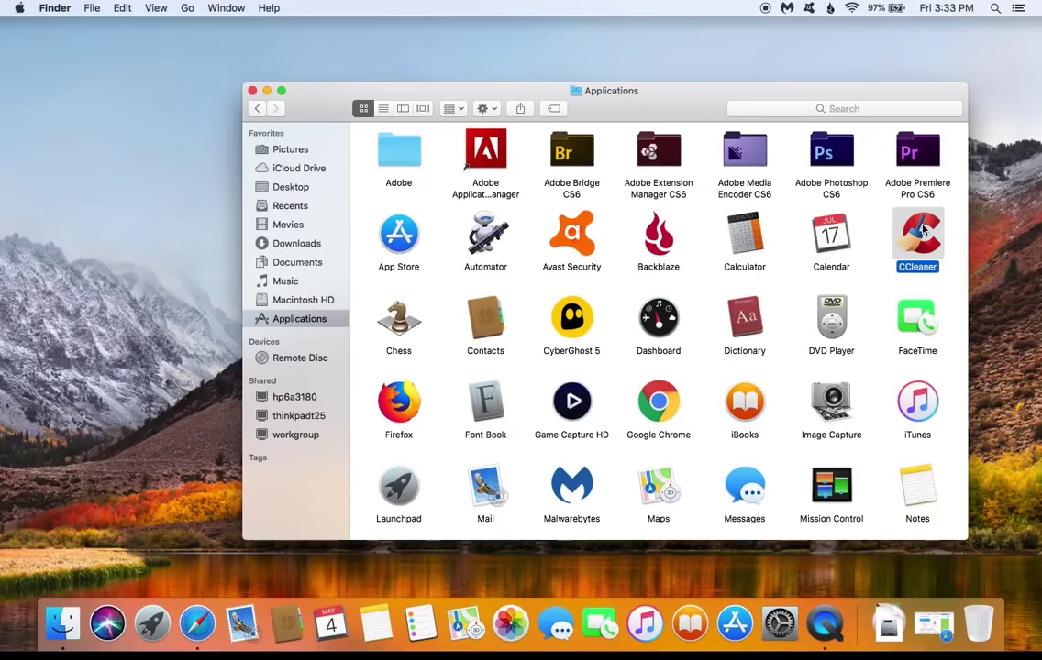
{"action": "scroll", "coordinate": [830, 243], "scroll_direction": "down", "scroll_amount": 3}
{"action": "scroll", "coordinate": [827, 248], "scroll_direction": "up", "scroll_amount": 3}
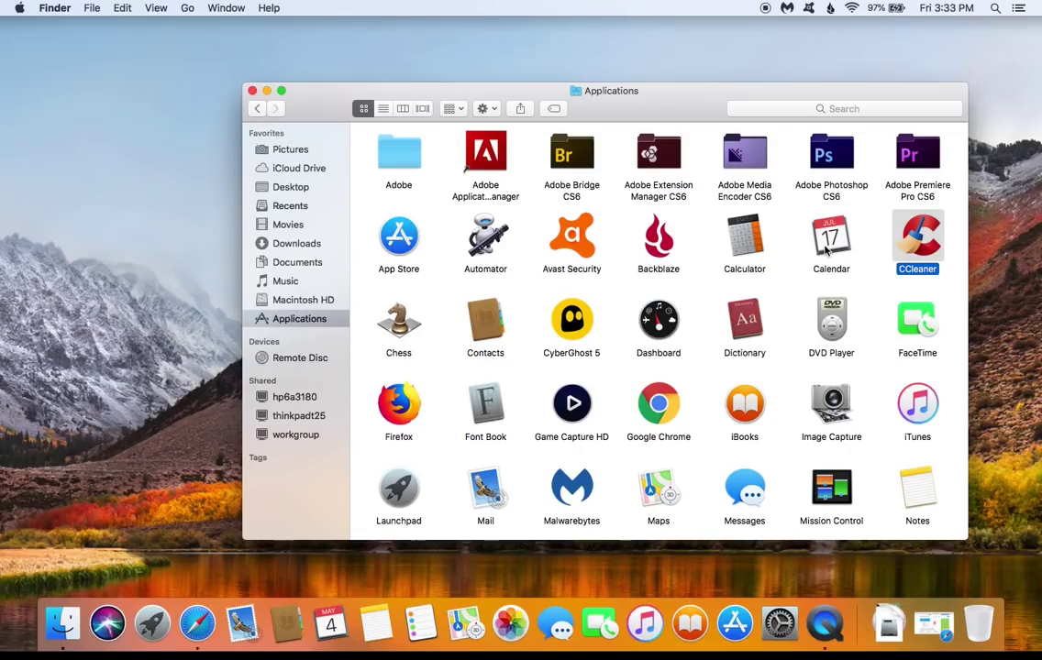
- Switch to the Should I Remove It? website in Safari, look through its program removal ratings, and show the Google page
{"action": "left_click", "coordinate": [931, 630]}
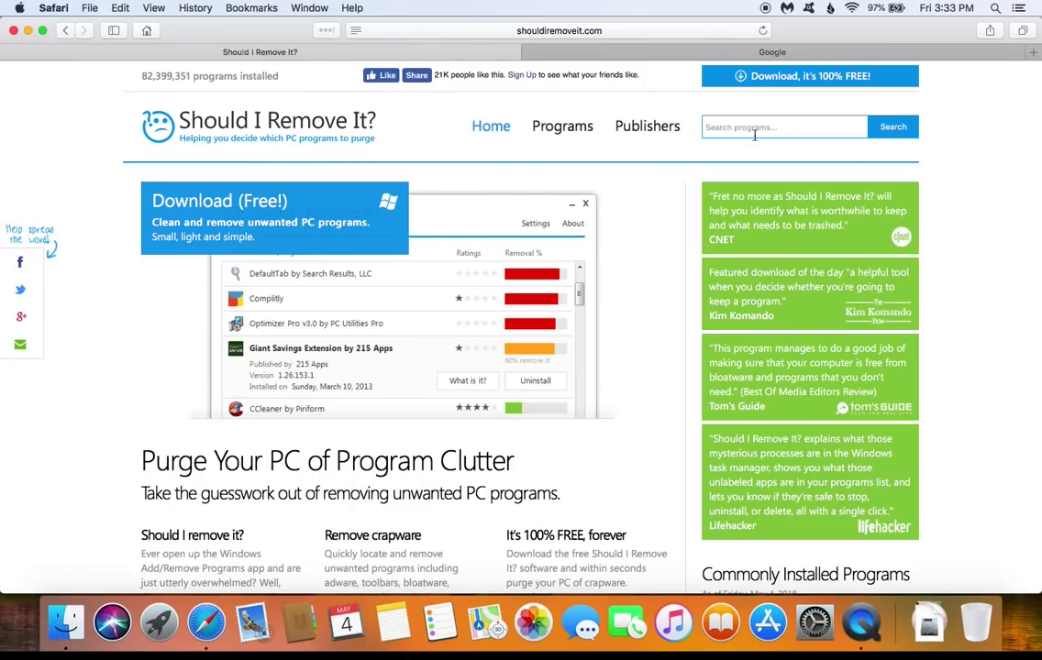
{"action": "scroll", "coordinate": [646, 293], "scroll_direction": "down", "scroll_amount": 20}
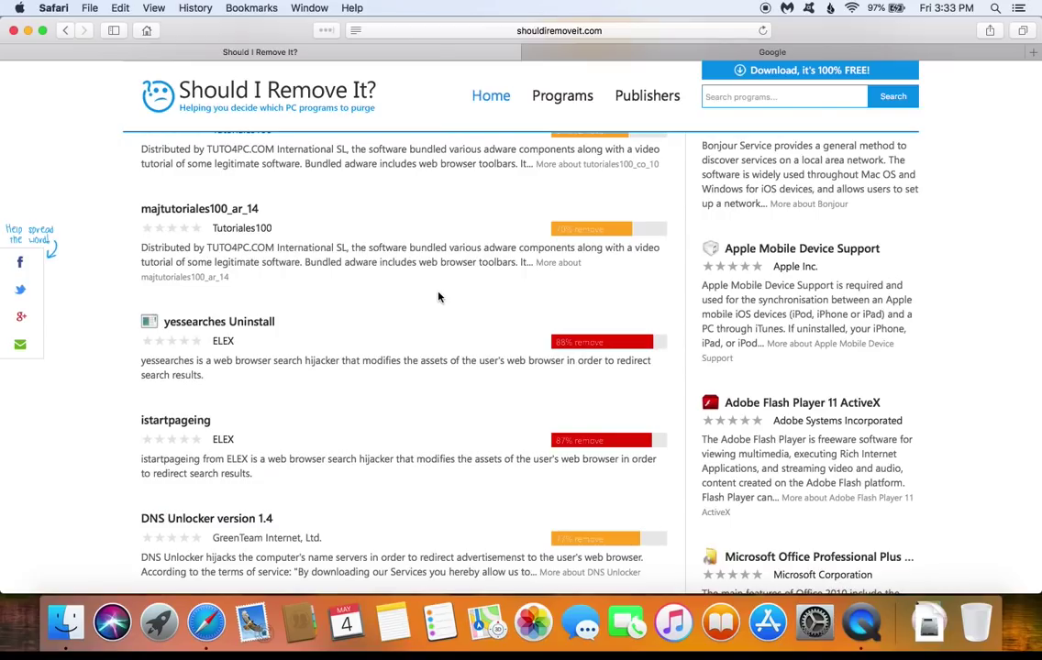
{"action": "scroll", "coordinate": [439, 296], "scroll_direction": "up", "scroll_amount": 20}
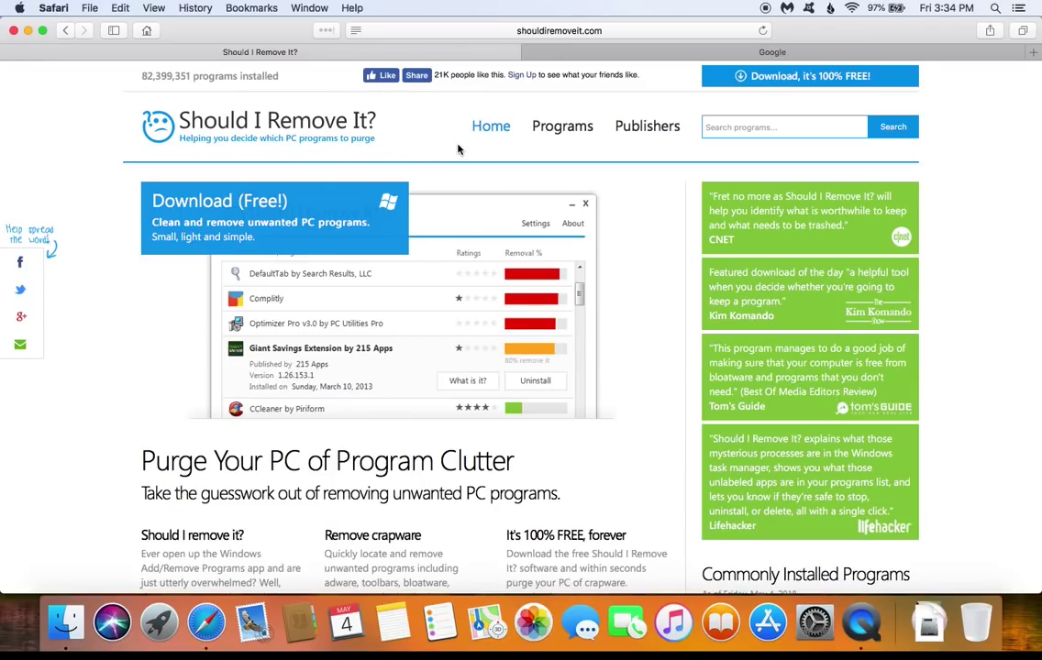
{"action": "left_click", "coordinate": [649, 55]}
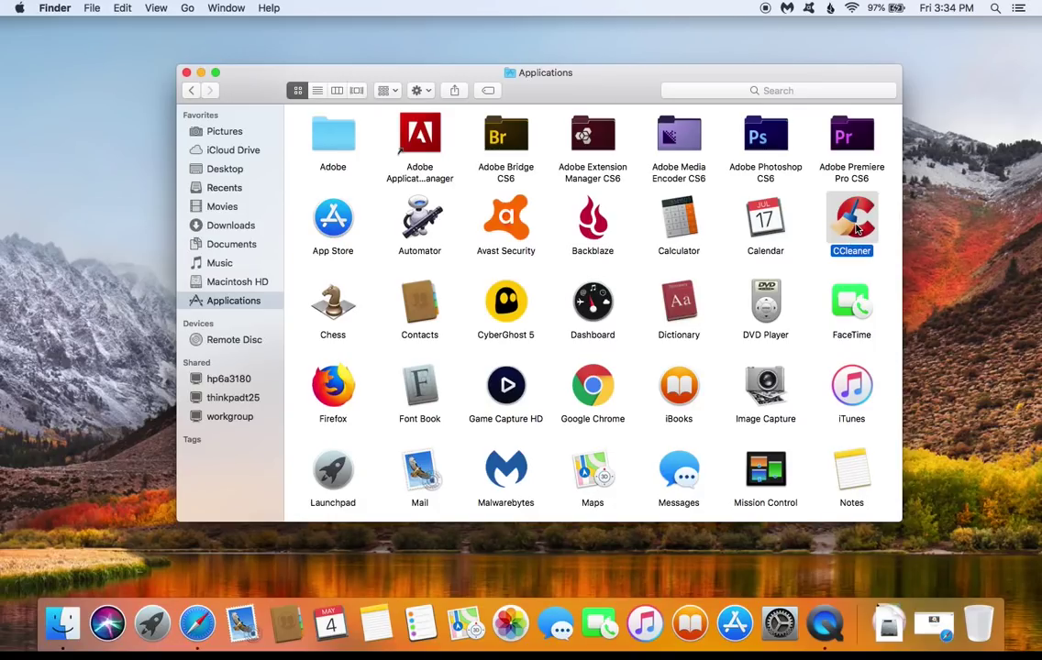
- Move the CCleaner application from the Applications folder to the Trash
{"action": "left_click_drag", "start_coordinate": [856, 229], "coordinate": [977, 616]}
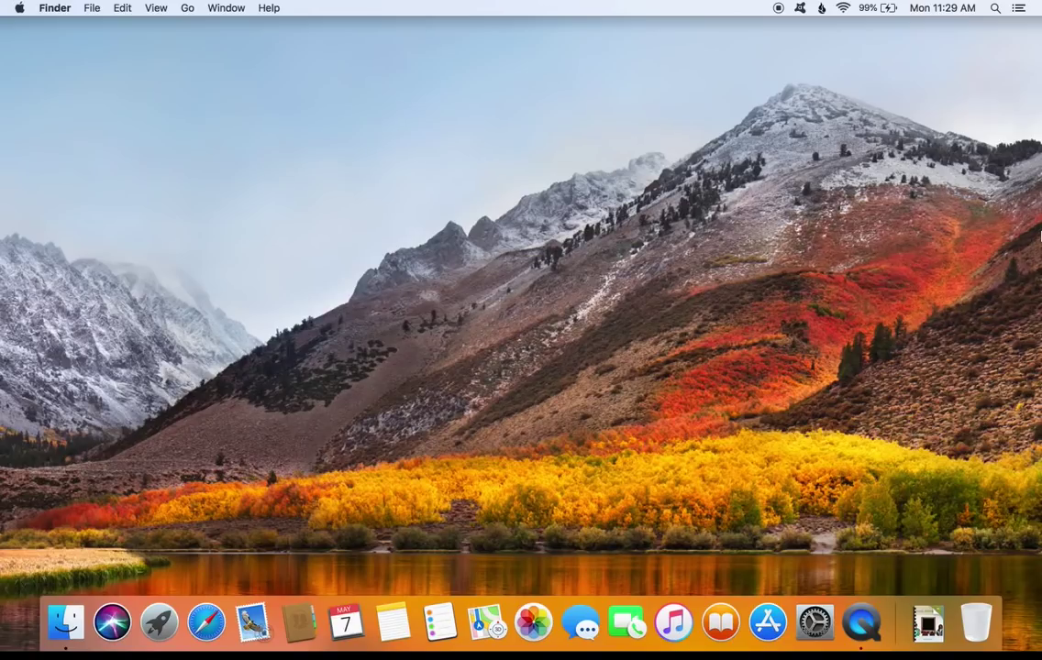
- Restart the Mac
{"action": "left_click", "coordinate": [22, 8]}
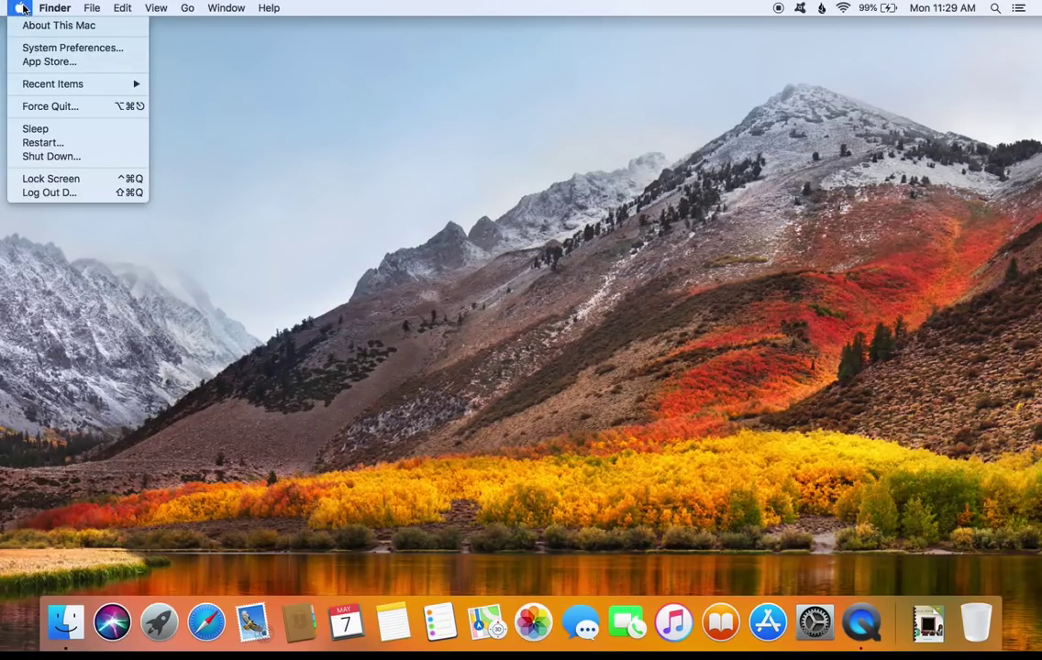
{"action": "left_click", "coordinate": [51, 144]}
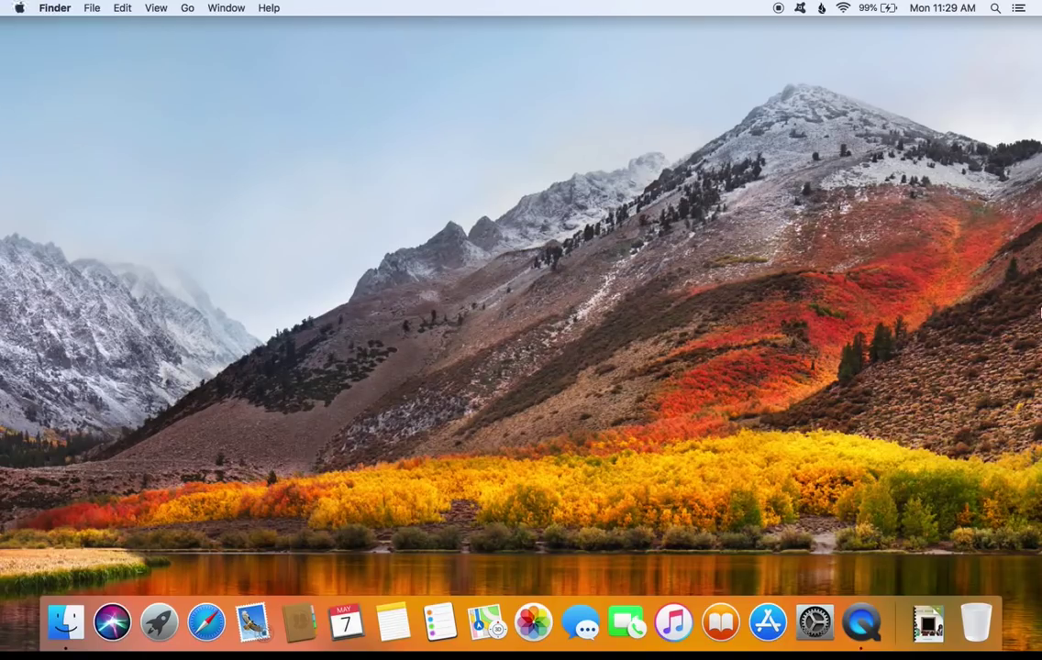